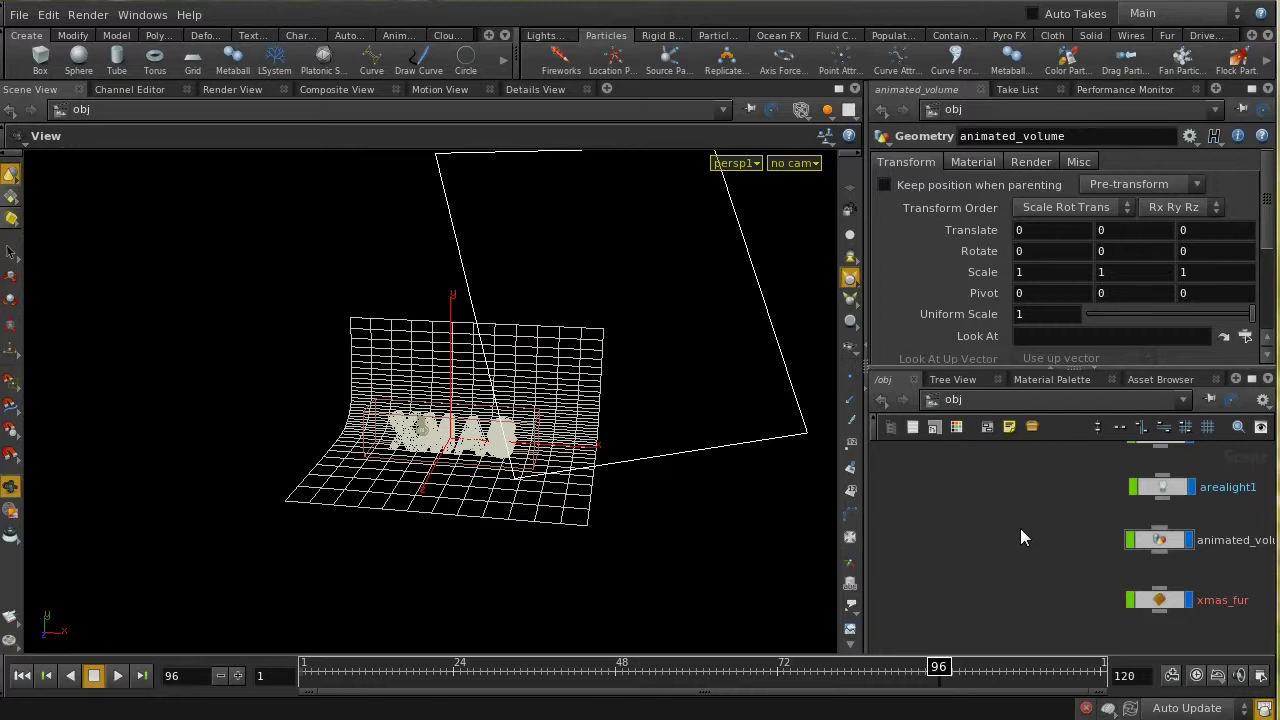
Step: Open the xmas object's network, maximise the network editor and select the file1 node at the start of the chain
middle_drag(998, 584, 986, 651)
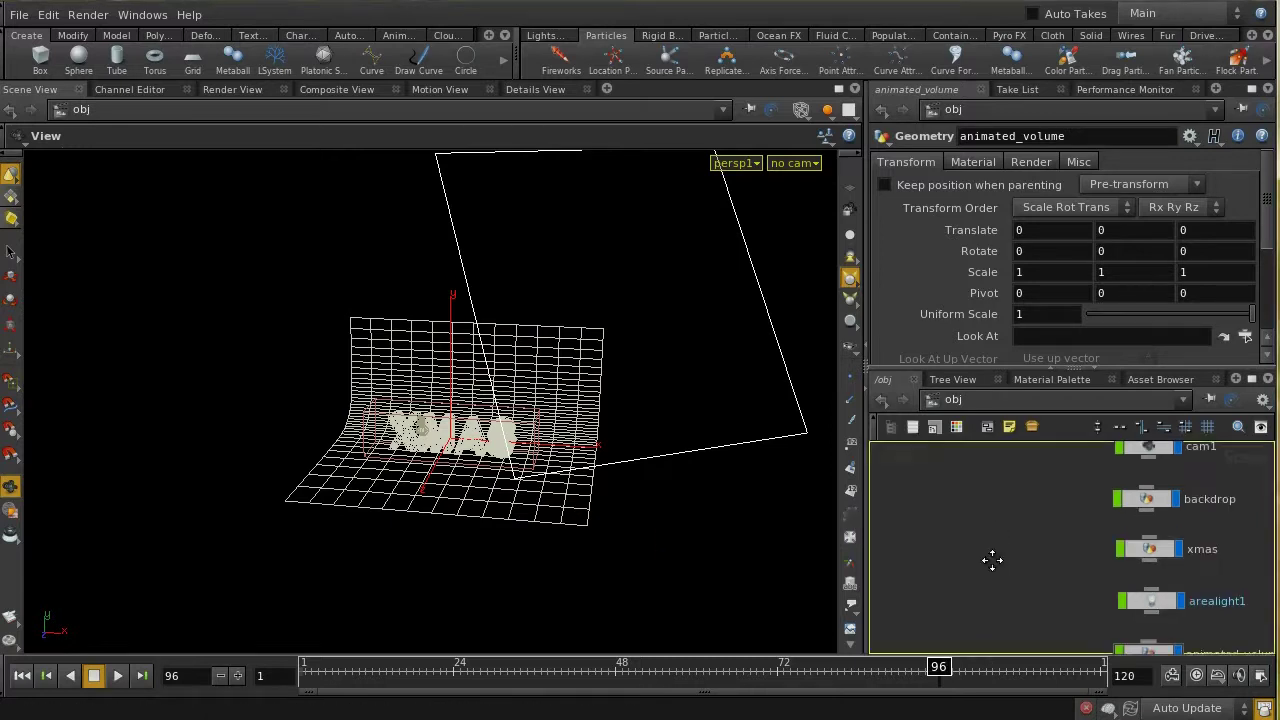
key(h)
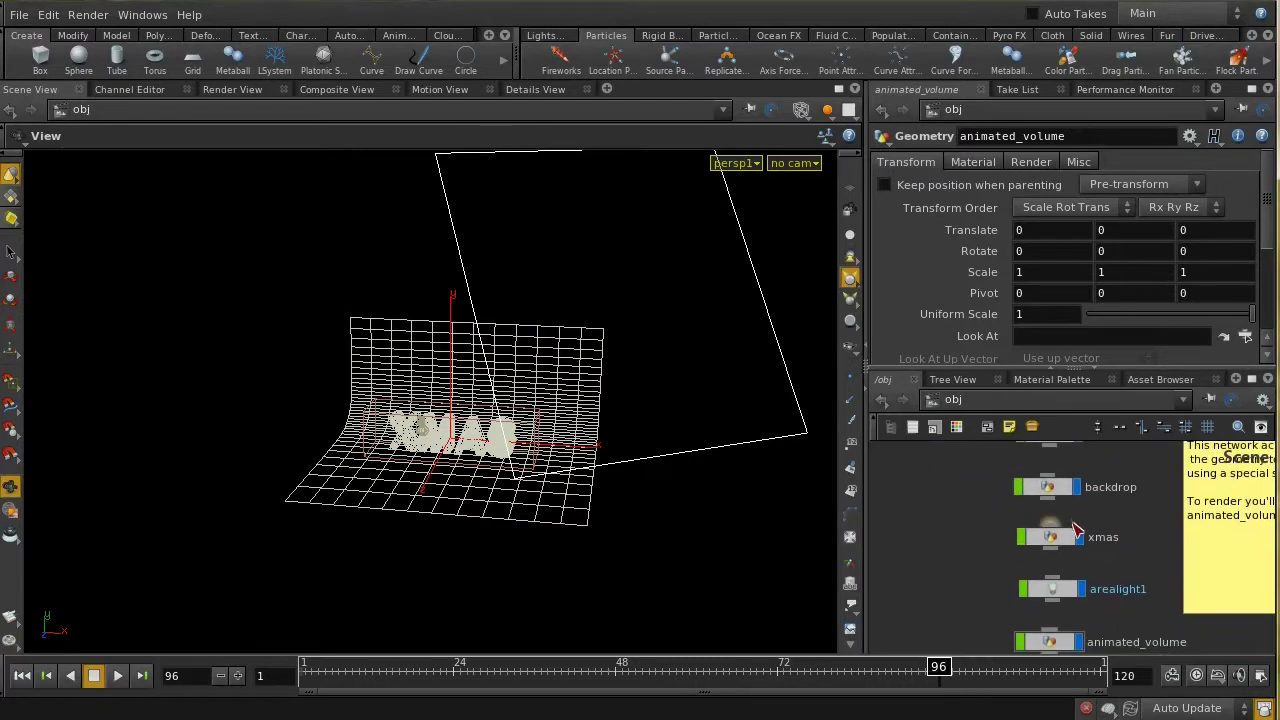
double_click(1062, 545)
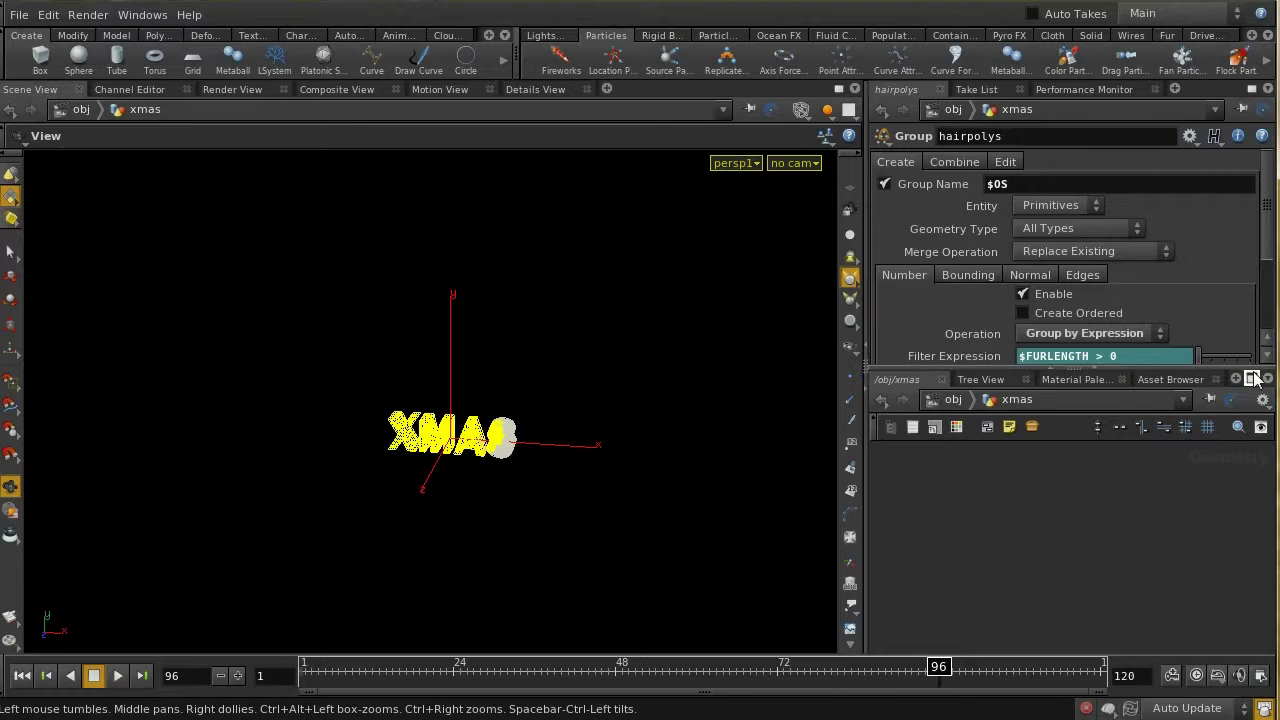
click(1251, 379)
scroll(1113, 390, up, 5)
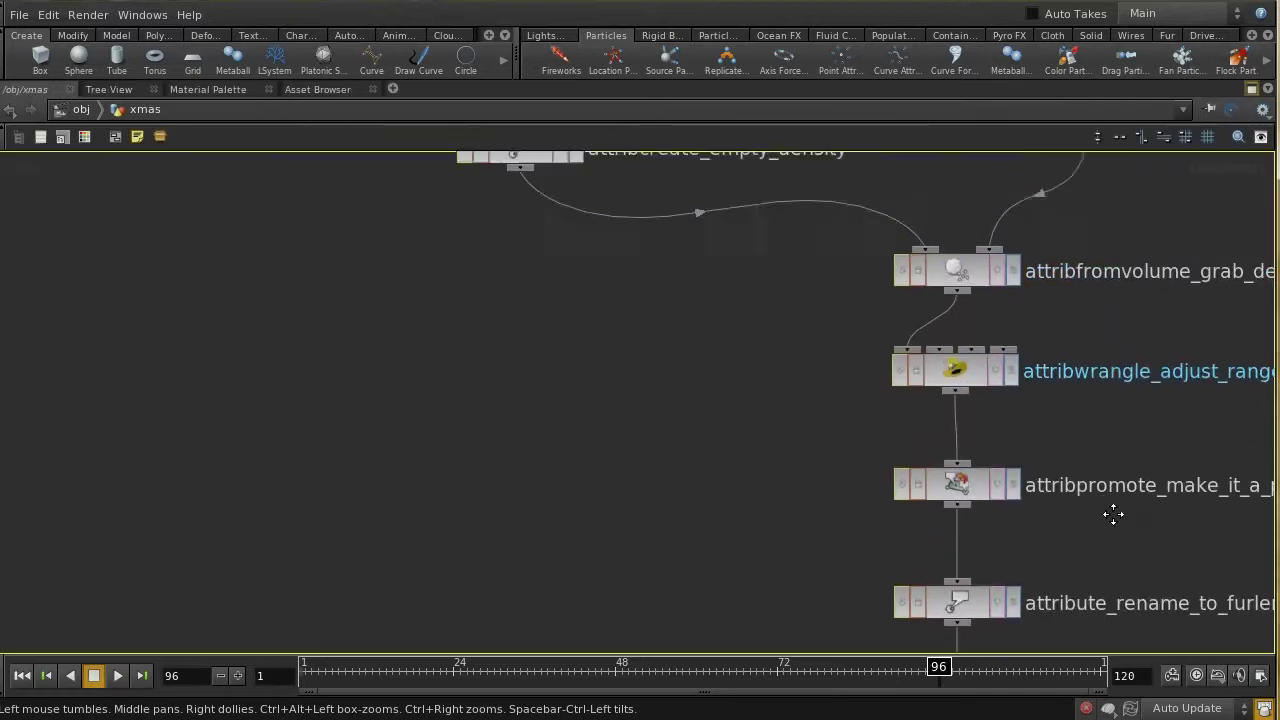
middle_drag(854, 357, 857, 510)
click(776, 305)
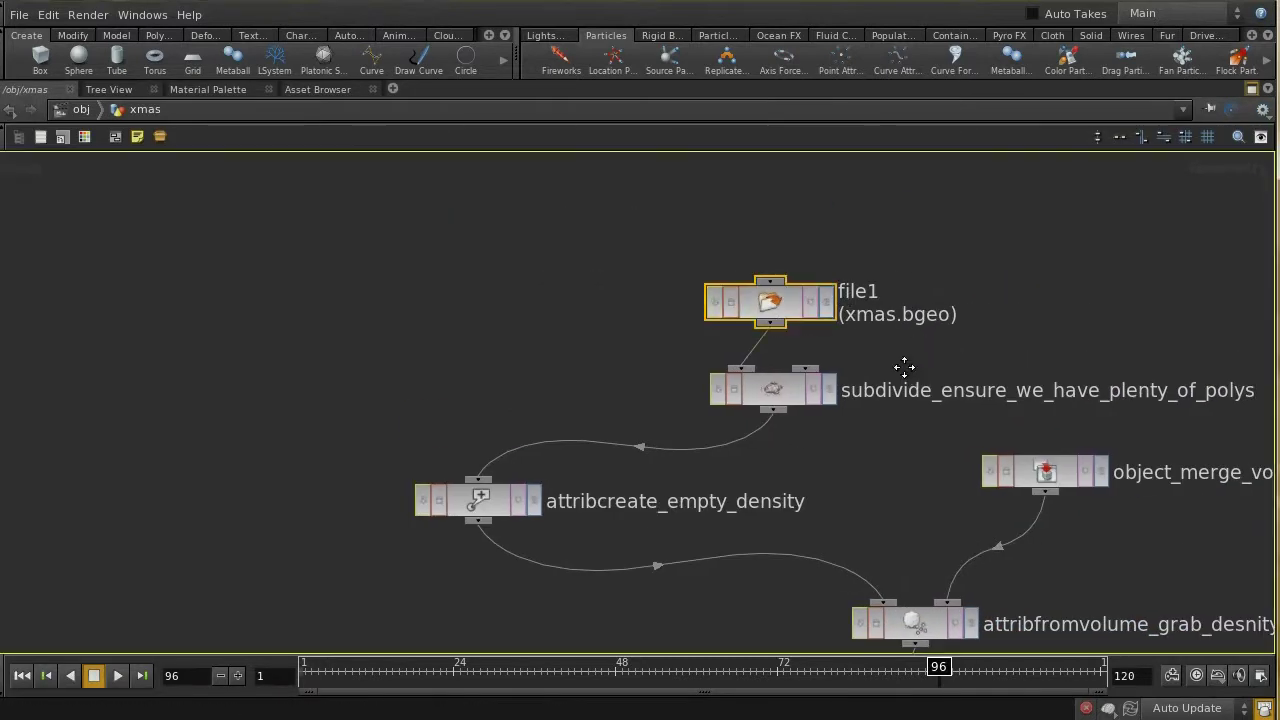
Step: Display the subdivide_ensure_we_have_plenty_of_polys node and restore the split layout to inspect its subdivided letters in the viewport
middle_drag(903, 366, 862, 319)
click(732, 350)
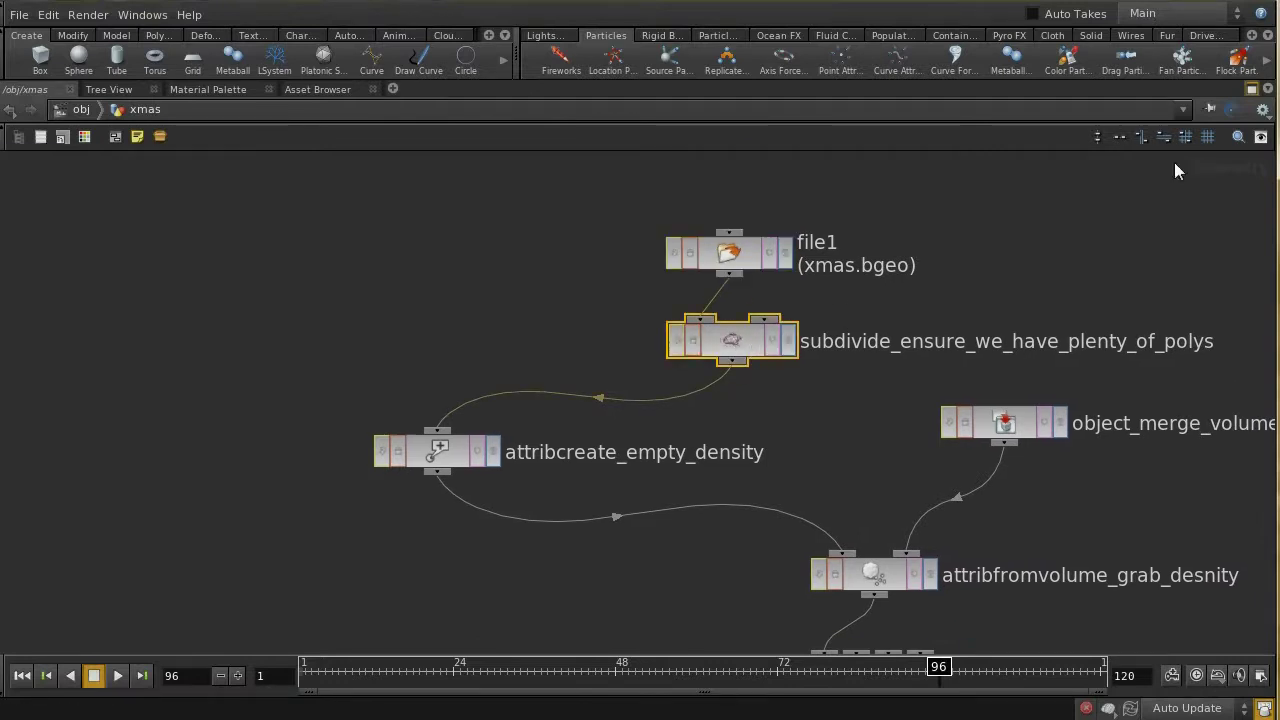
click(788, 340)
click(1266, 89)
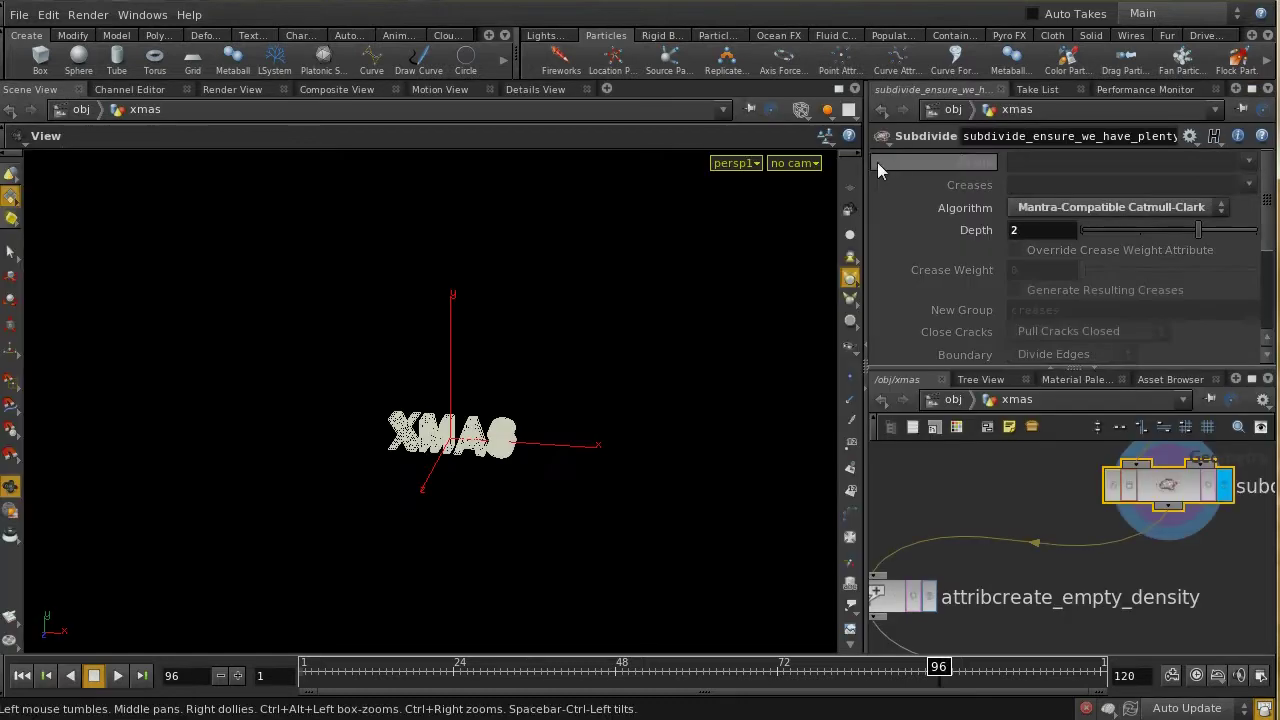
scroll(642, 469, up, 5)
drag(660, 467, 690, 442)
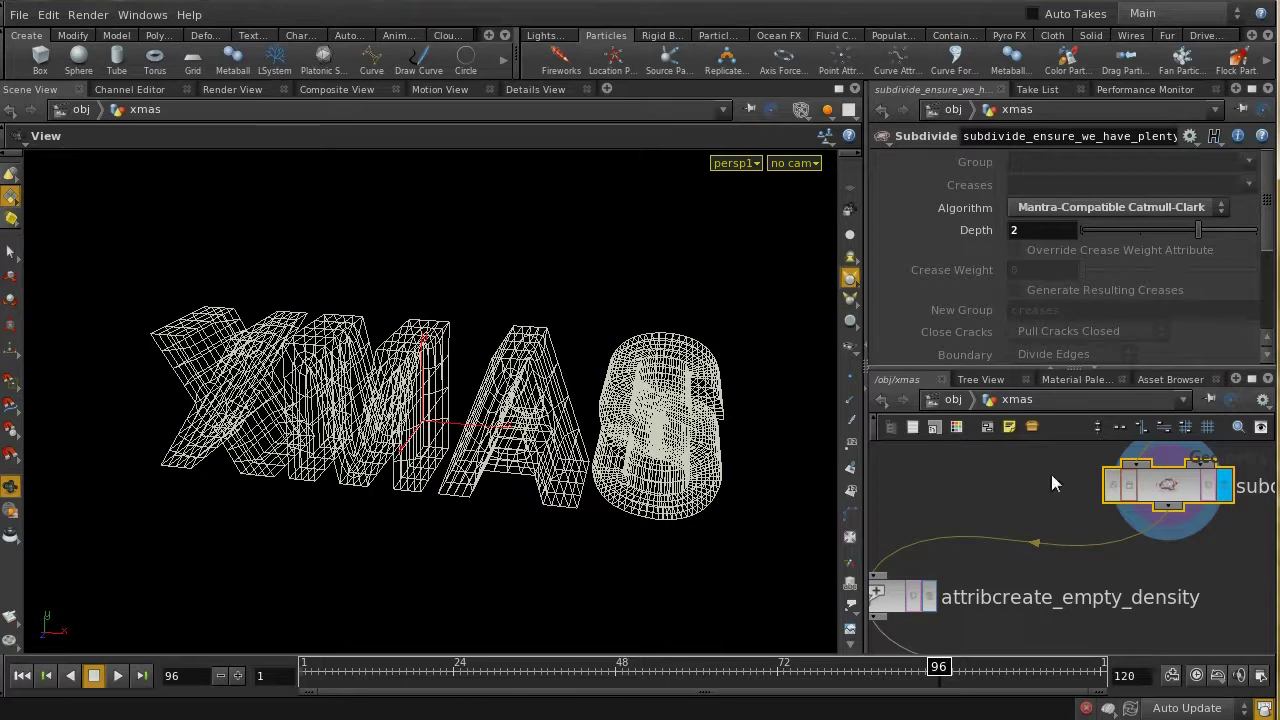
Step: Compare the letters before and after subdivision by displaying file1 and switching back to the subdivide node
middle_drag(1051, 474, 1051, 578)
click(1222, 503)
click(1226, 589)
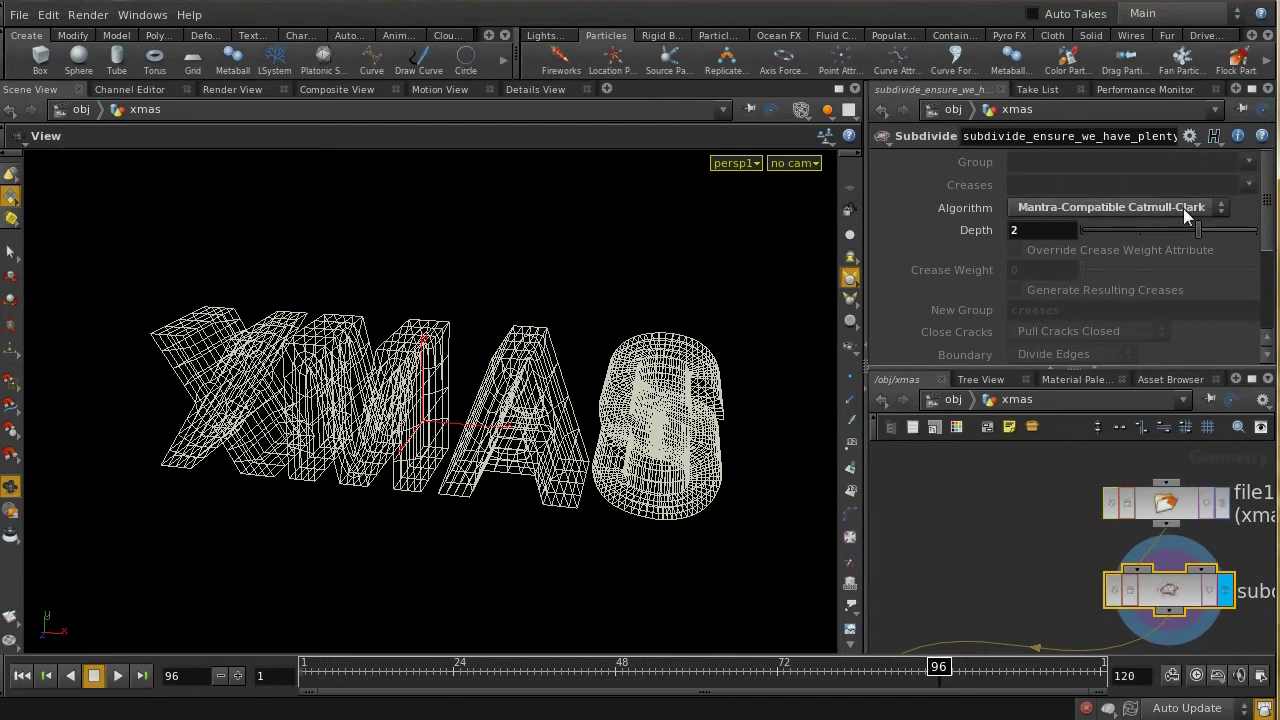
drag(674, 413, 720, 440)
Step: Display the attribcreate_empty_density node, followed by the attribfromvolume node with its density attribute settings
middle_drag(977, 596, 961, 545)
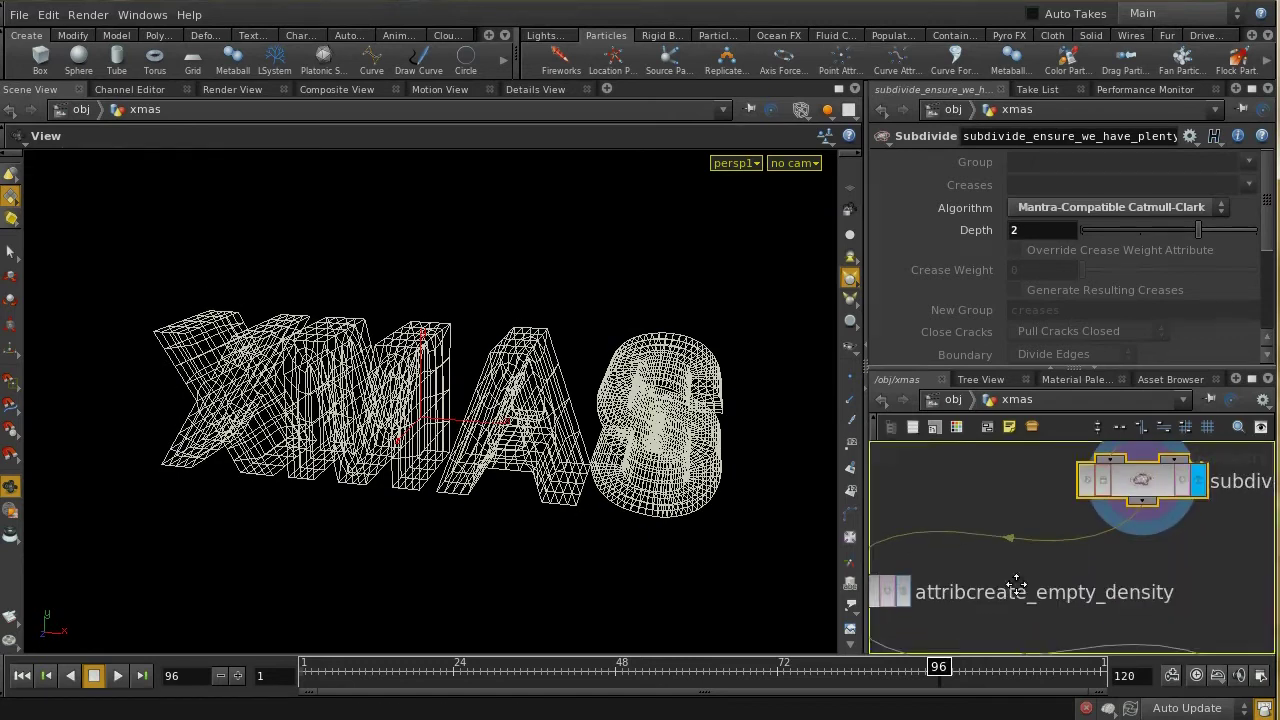
middle_drag(1016, 585, 1064, 555)
click(950, 565)
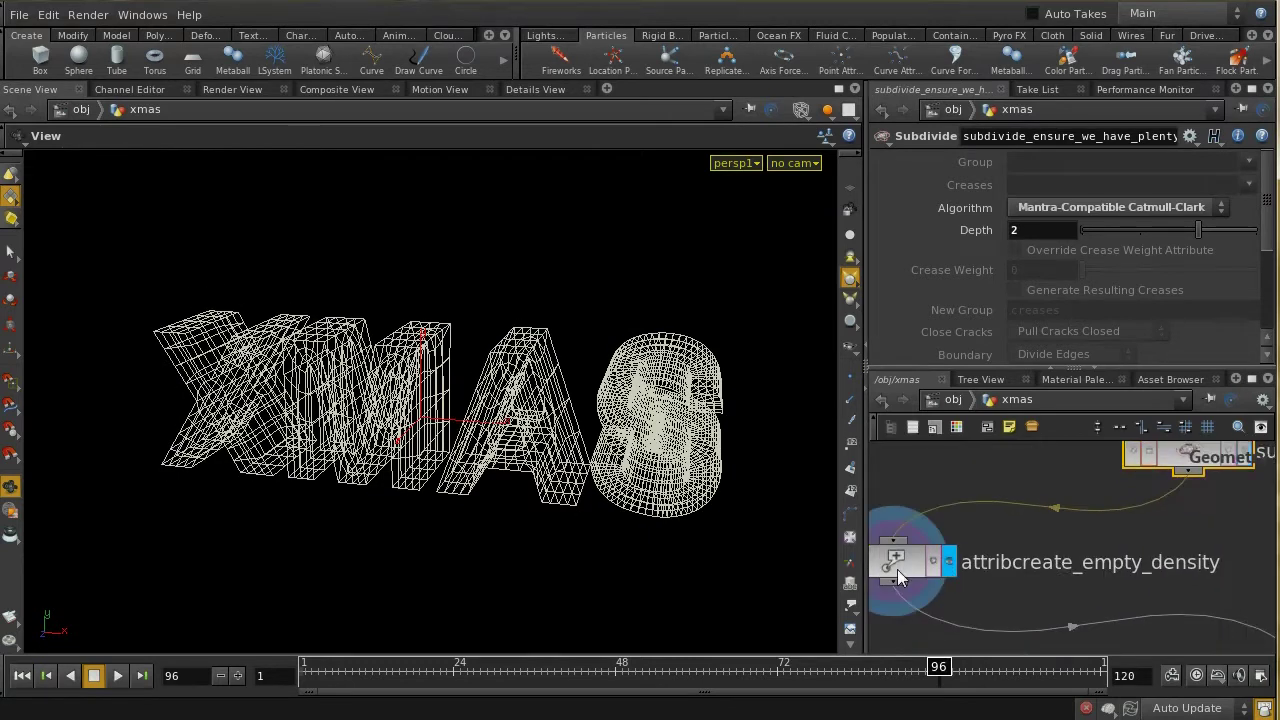
middle_drag(1160, 567, 920, 464)
click(1116, 590)
click(1146, 582)
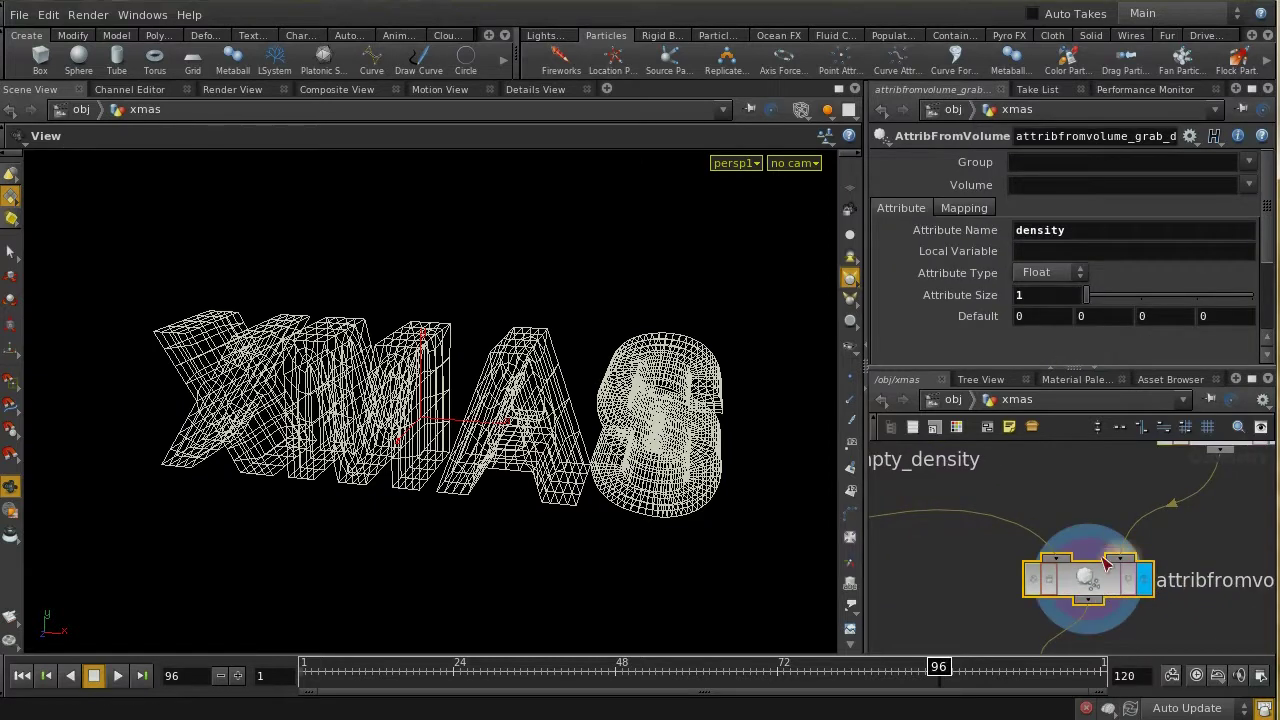
Step: Examine the object_merge_volume node's settings down to the path of the object it merges
middle_drag(1104, 578, 998, 641)
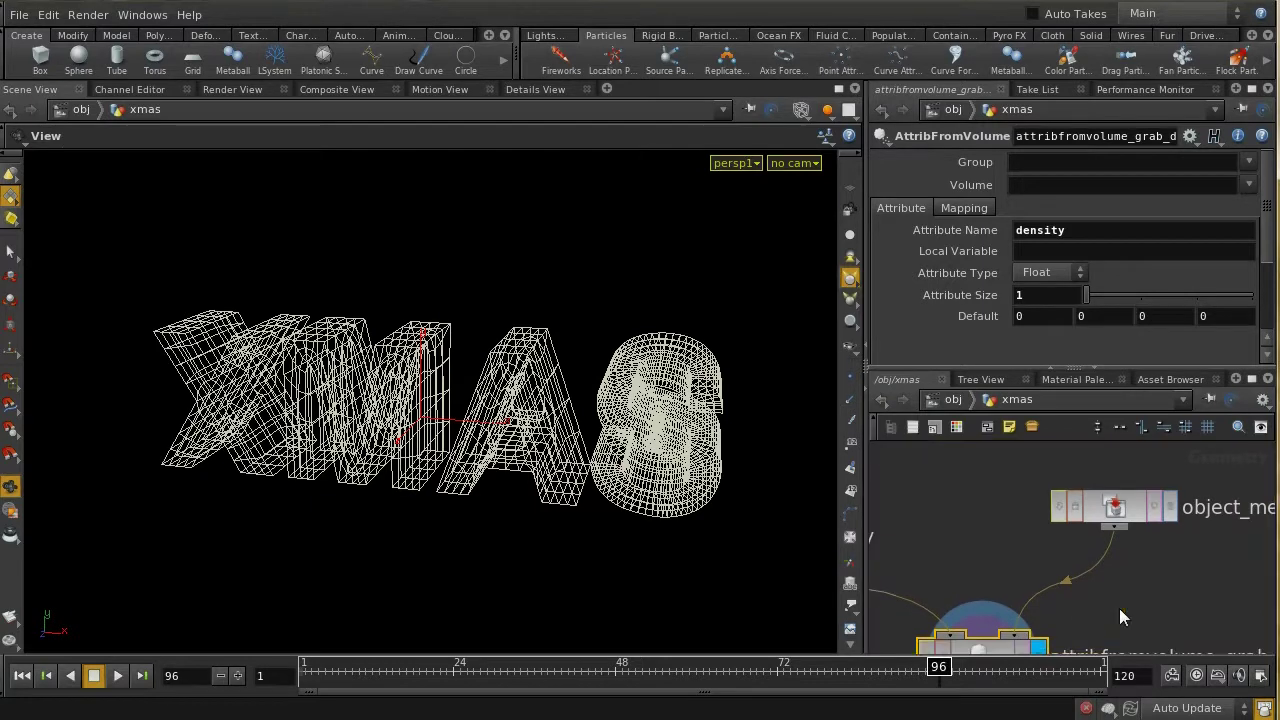
click(1122, 511)
middle_drag(1216, 552, 1110, 548)
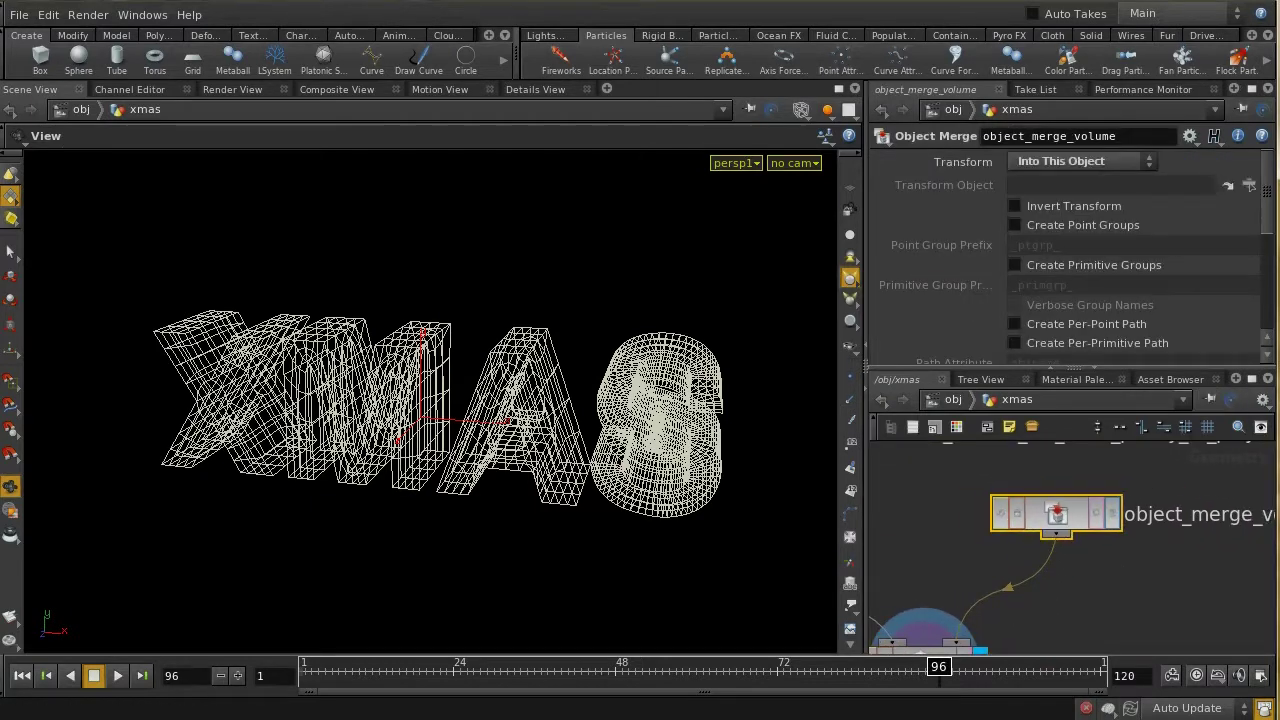
drag(1267, 210, 1272, 318)
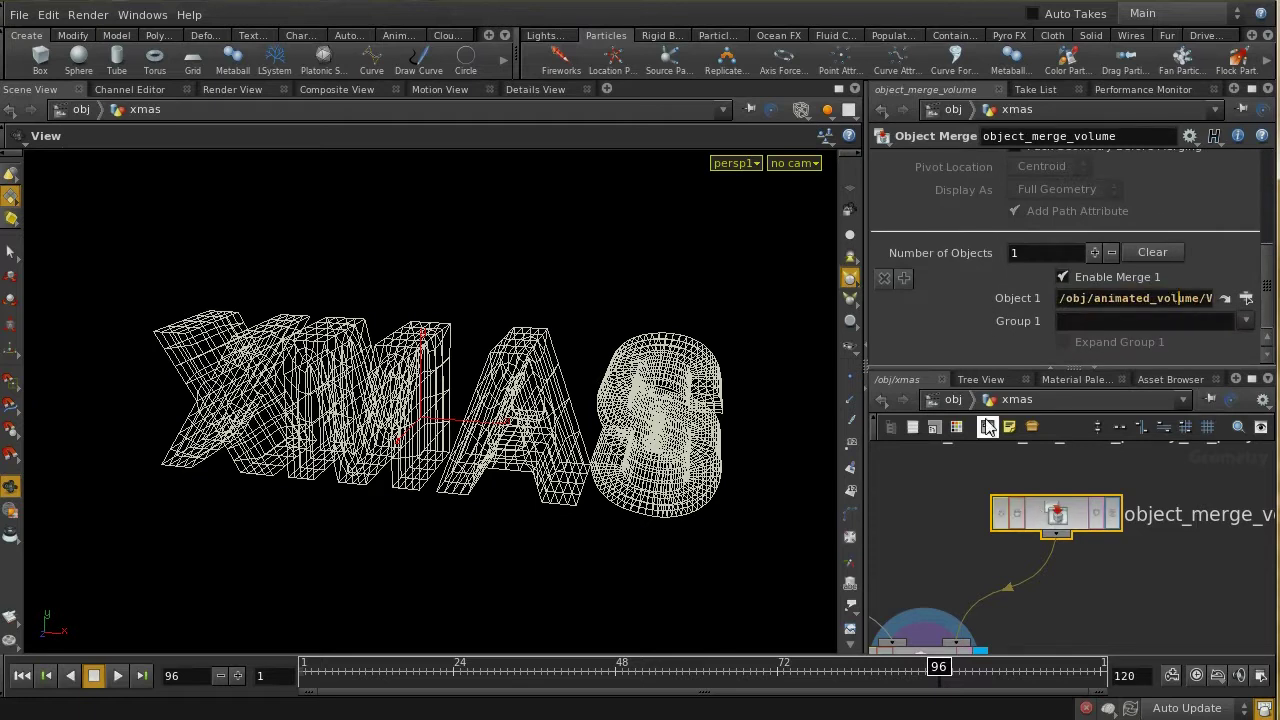
Step: Return to the object level, rewind the animation to frame 1 and open the animated_volume object's network
click(953, 400)
middle_drag(1128, 567, 1125, 520)
click(1047, 596)
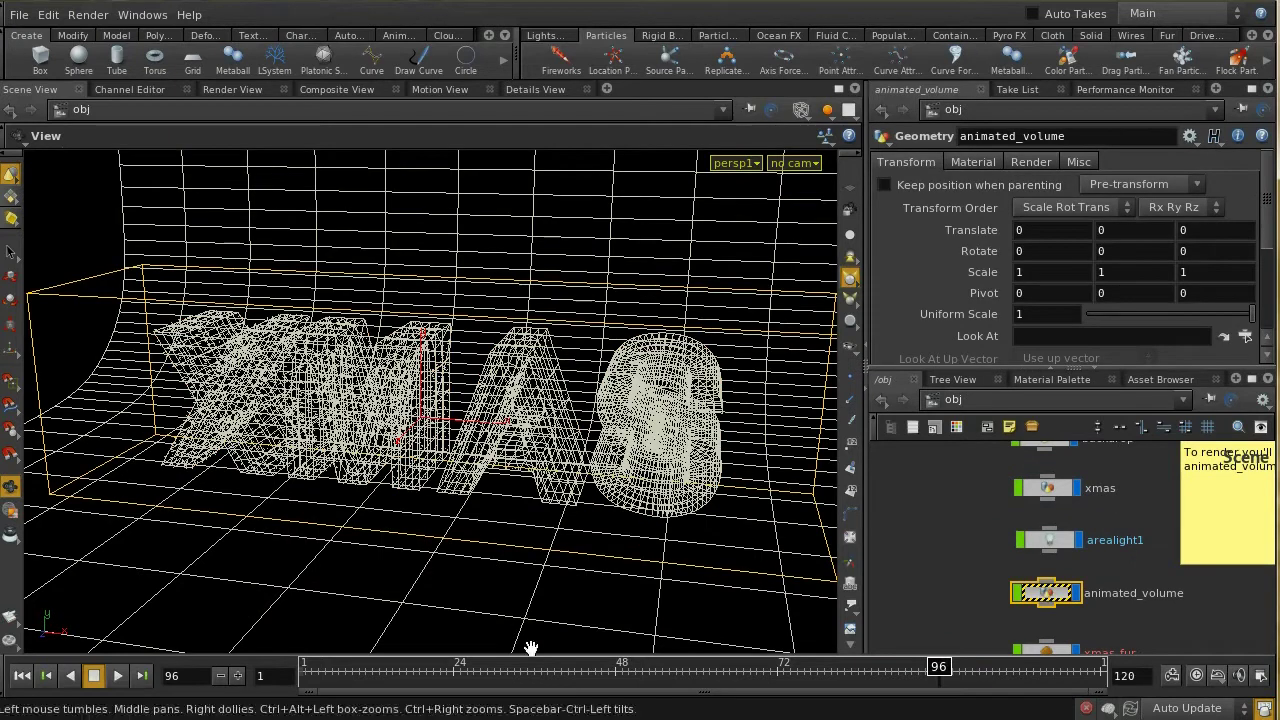
click(21, 676)
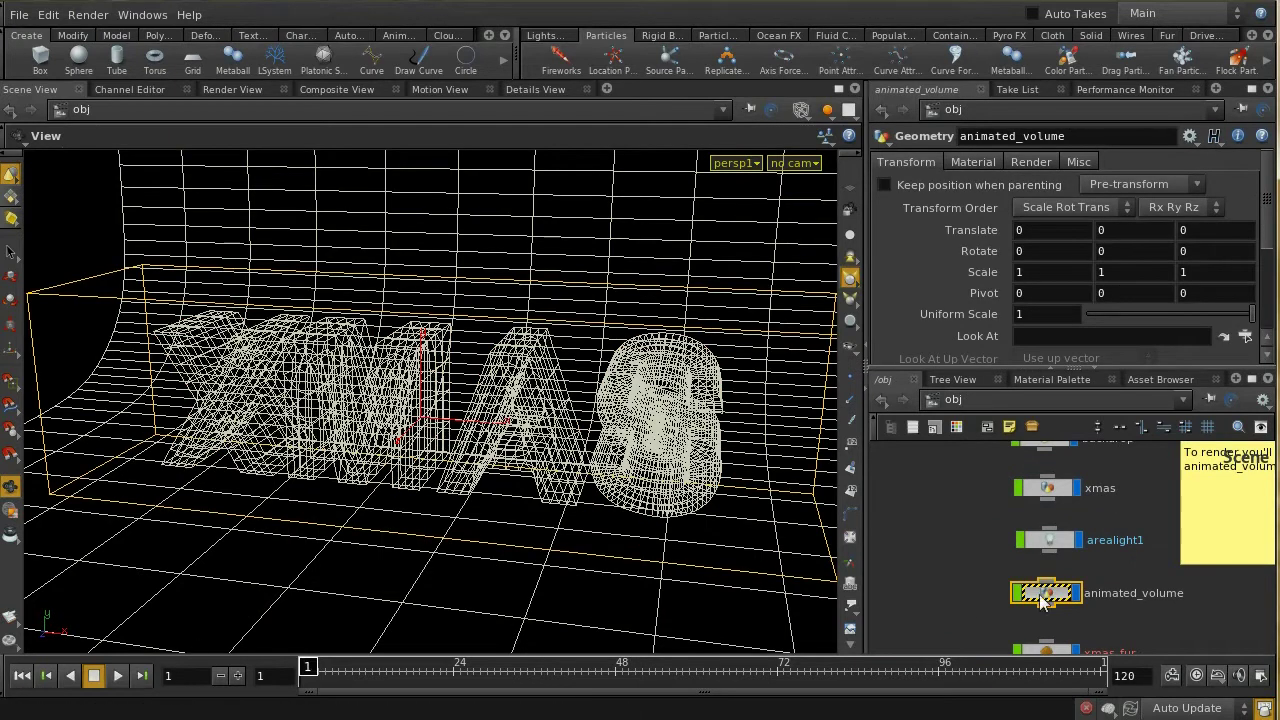
double_click(1064, 597)
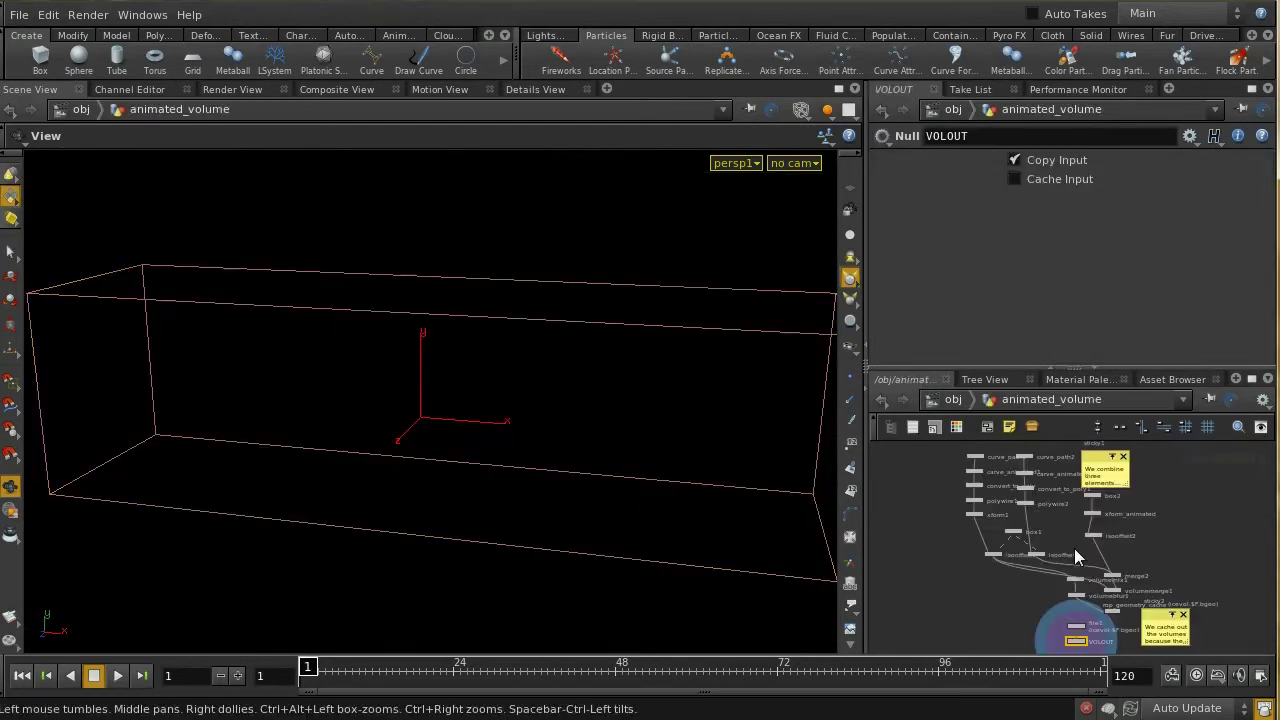
Step: Display the curve_path1 node at the start of the first curve branch
scroll(1157, 547, up, 5)
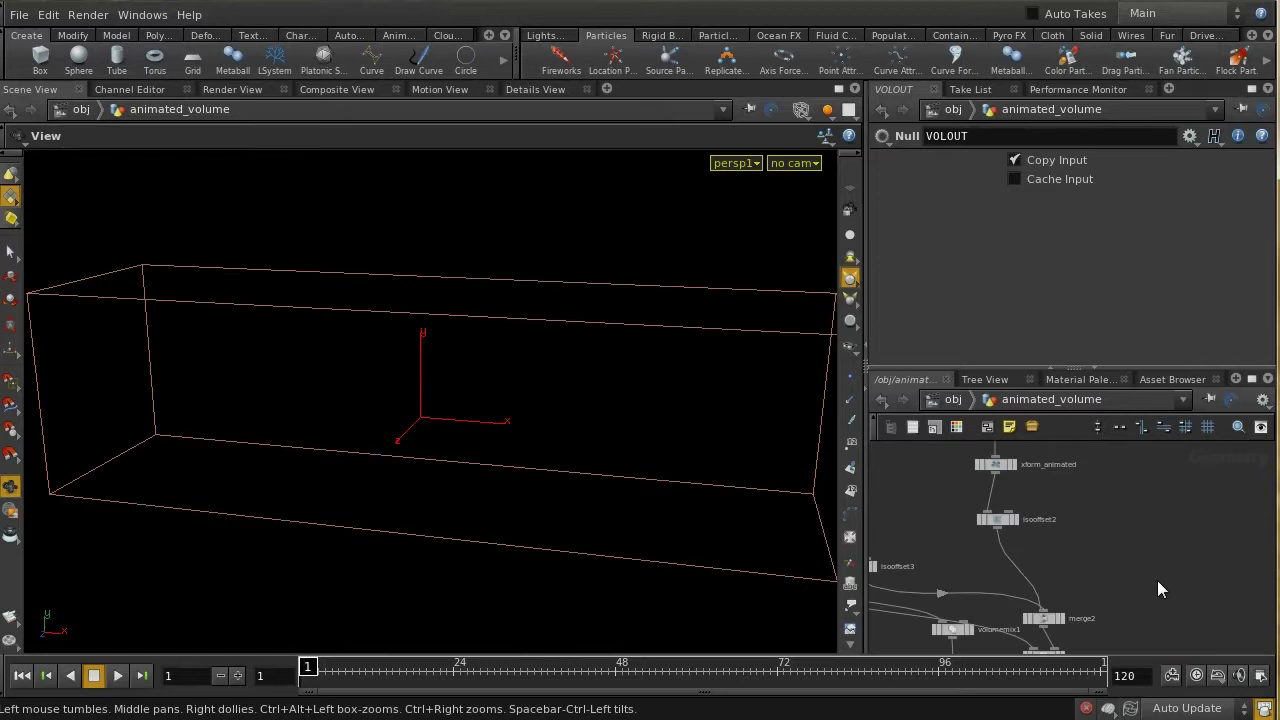
scroll(1182, 544, down, 5)
scroll(1092, 561, up, 5)
middle_drag(1095, 507, 1174, 571)
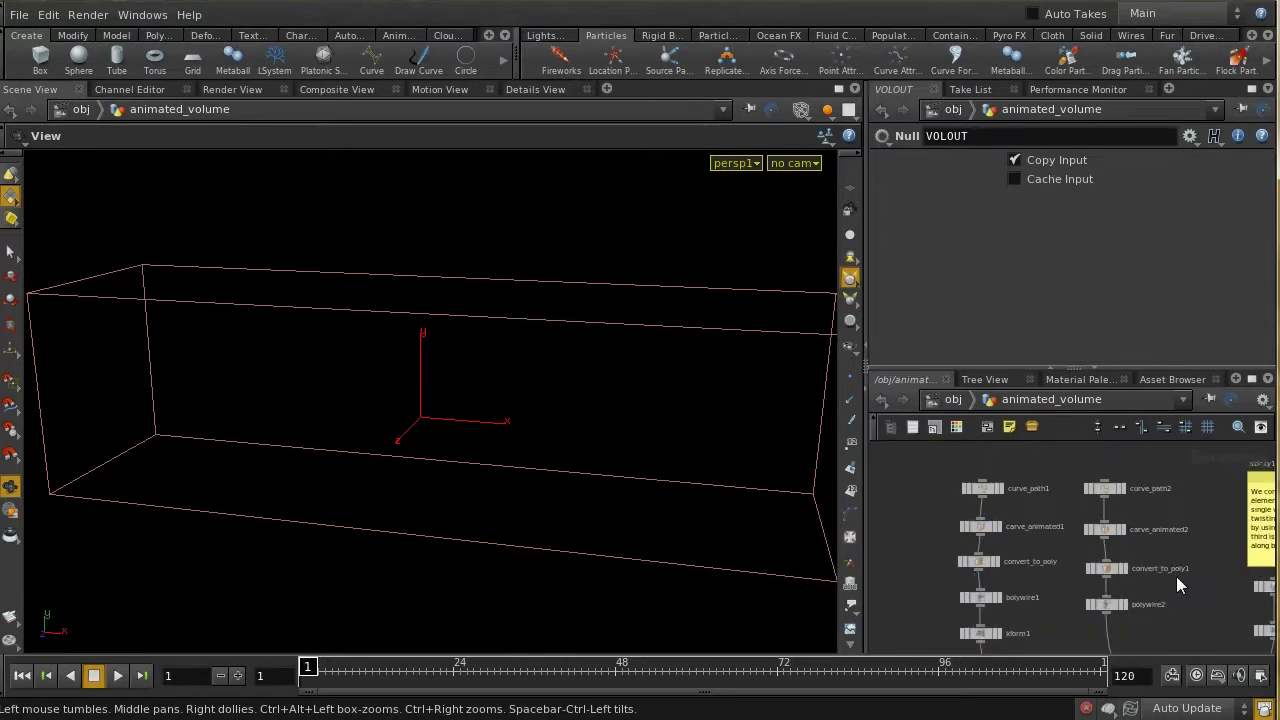
click(981, 490)
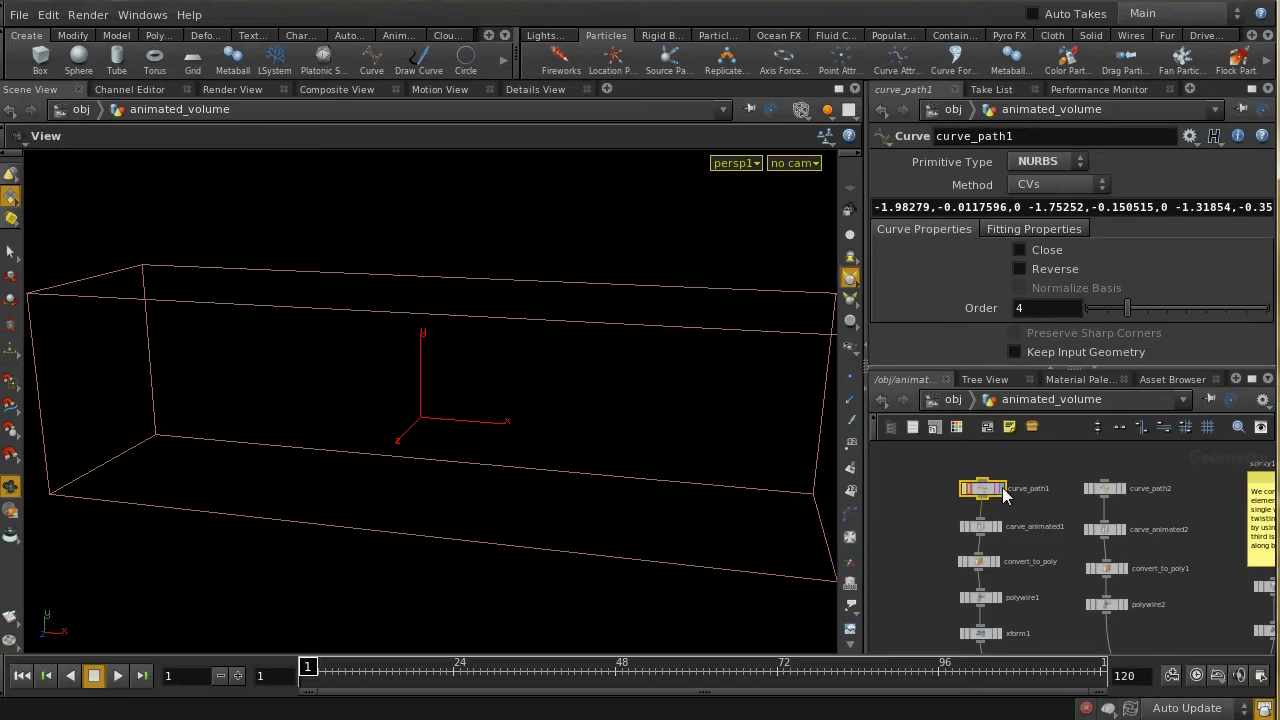
click(1000, 488)
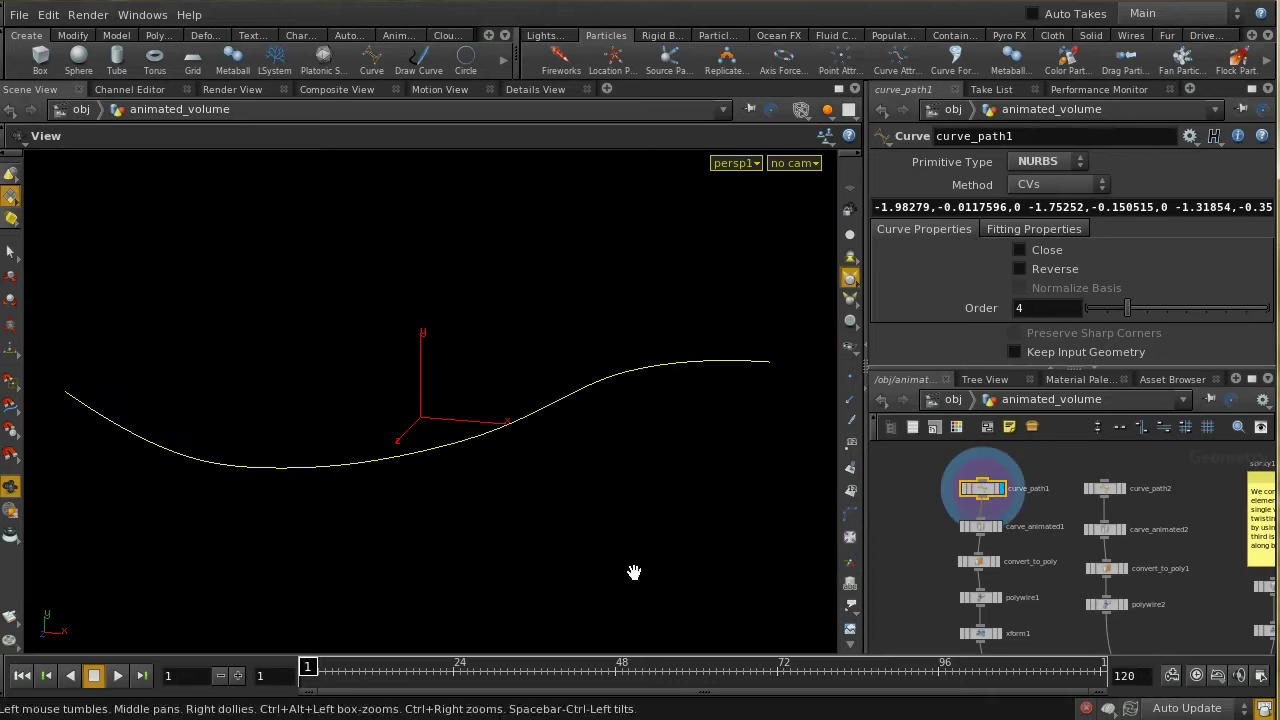
Step: Display the carve_animated1 node and scrub the timeline forward and back to frame 1 to examine its animated carve
click(984, 530)
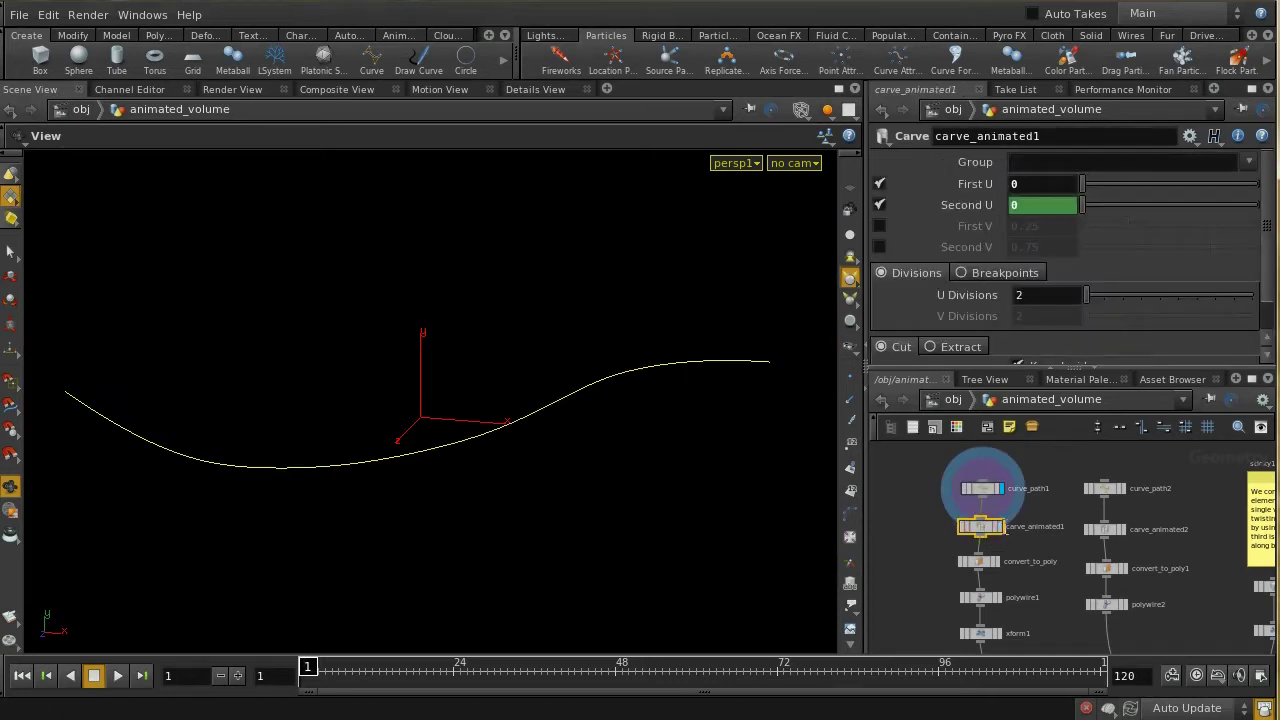
click(996, 527)
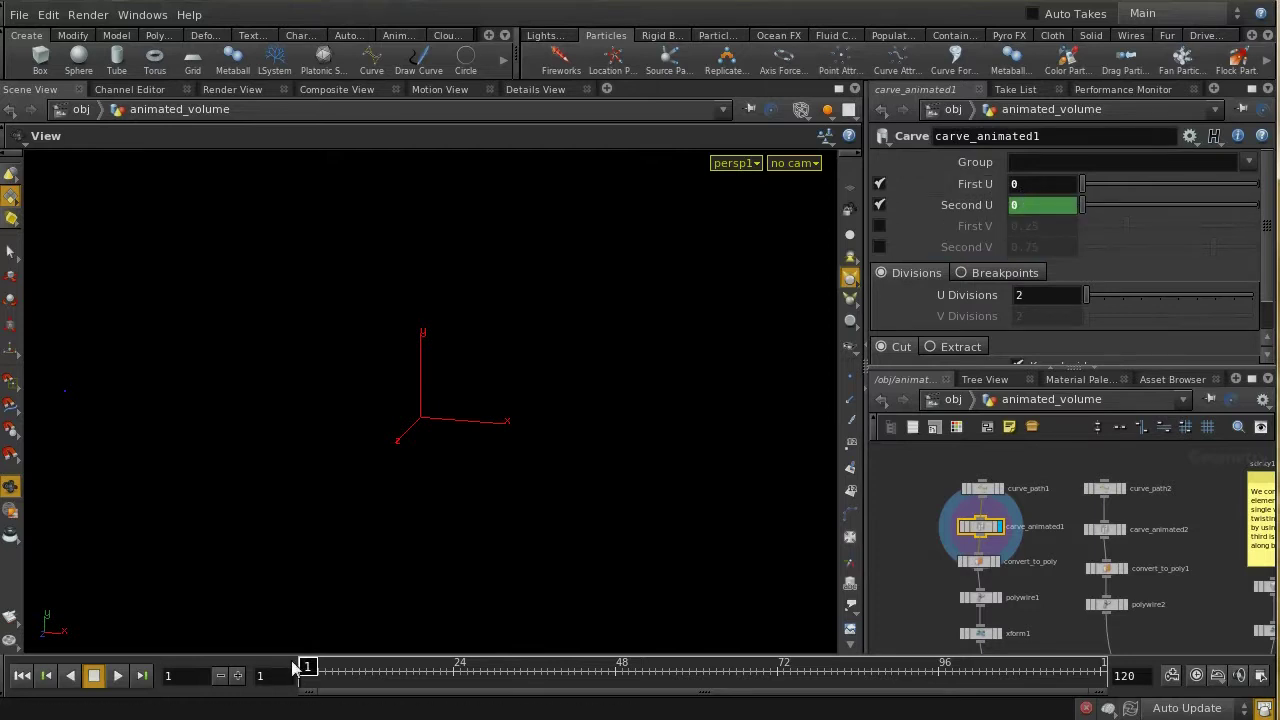
drag(308, 666, 413, 665)
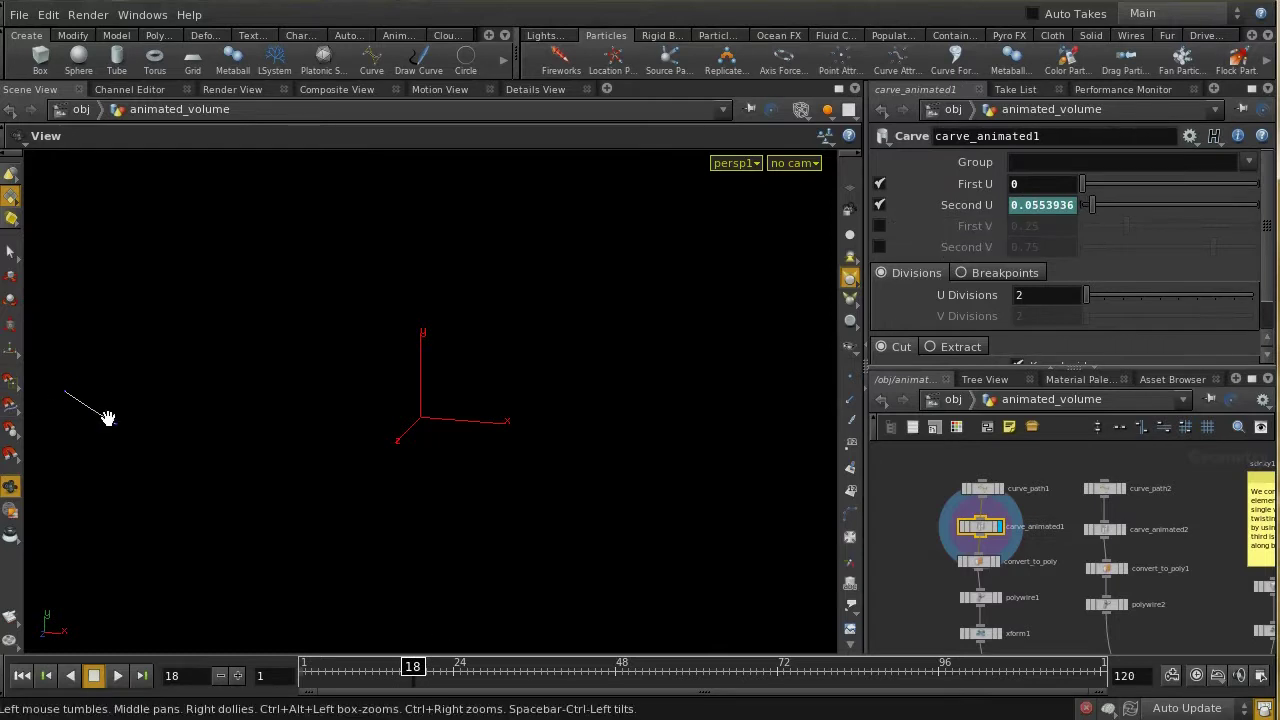
drag(444, 672, 305, 684)
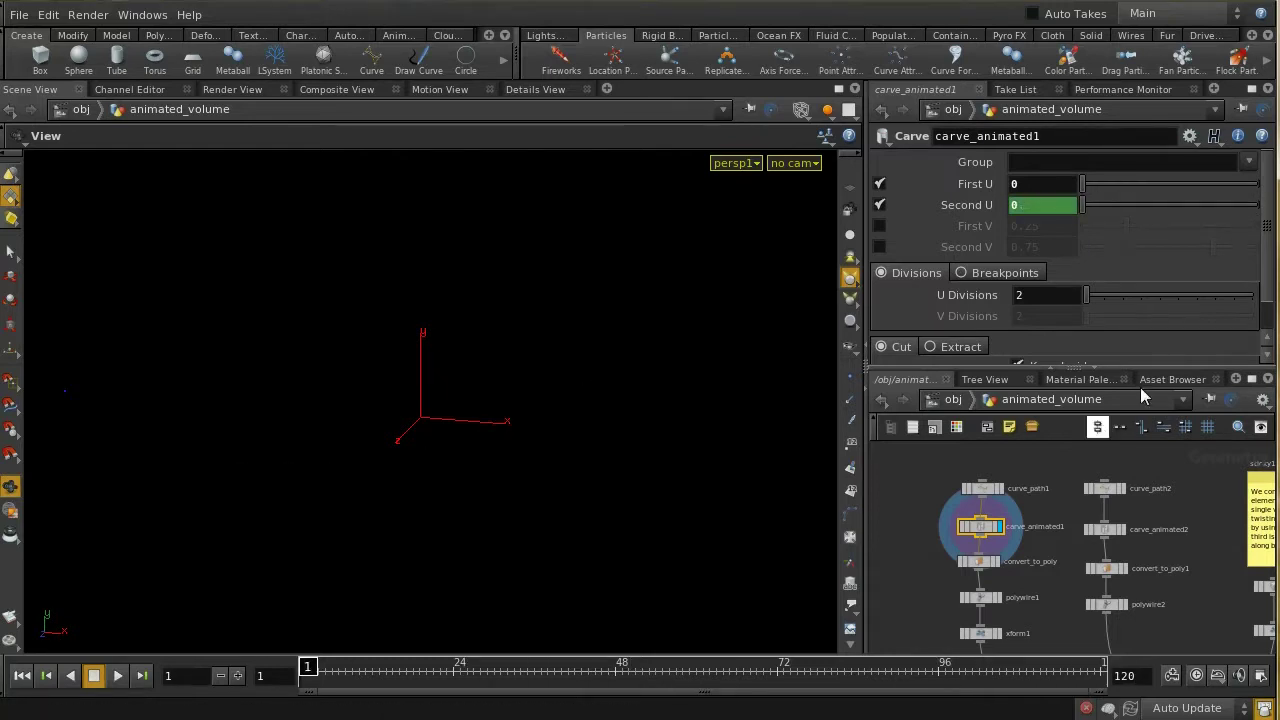
Step: Display the curve_path2 node, switch to carve_animated2 and scrub the timeline to examine the second animated curve
click(1108, 489)
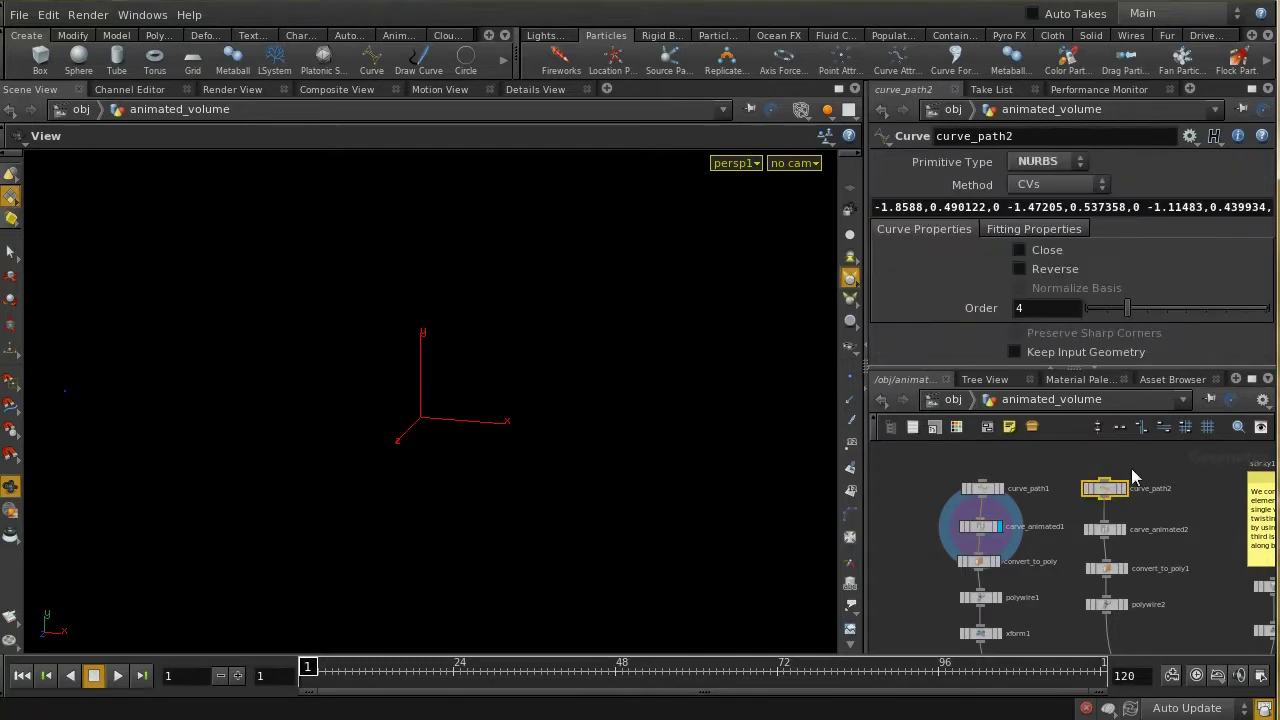
click(1121, 489)
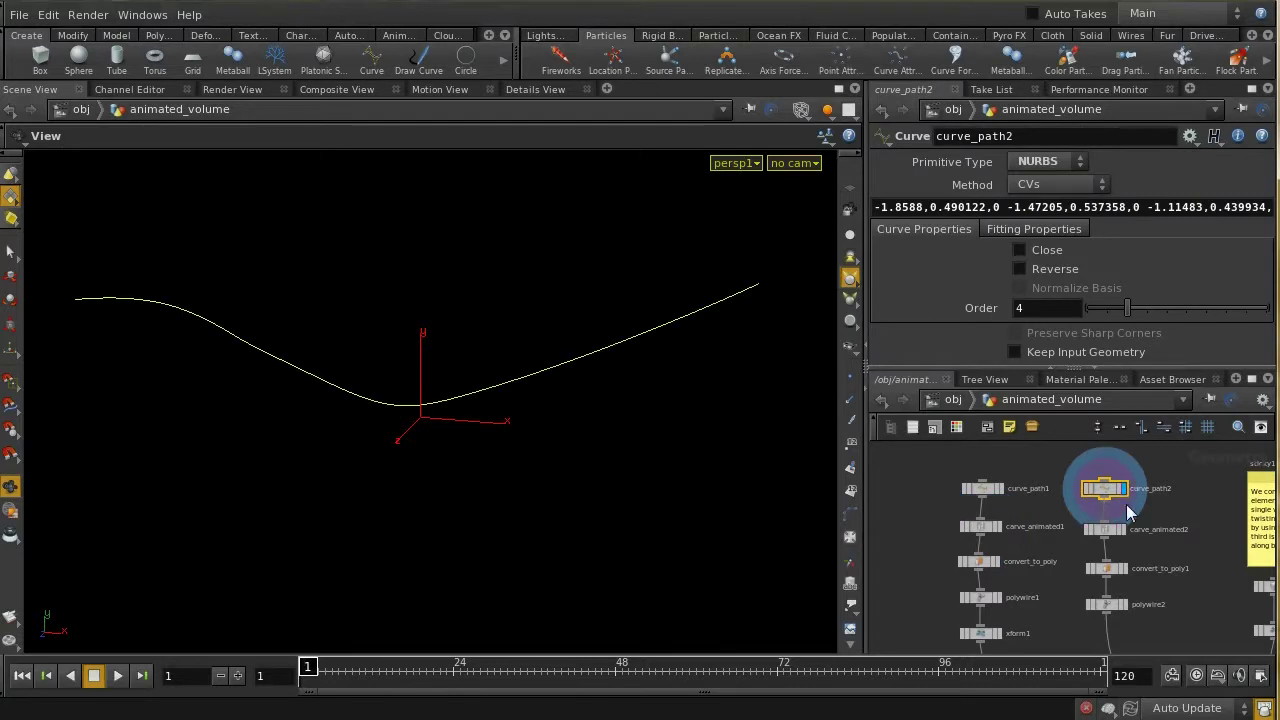
click(1121, 529)
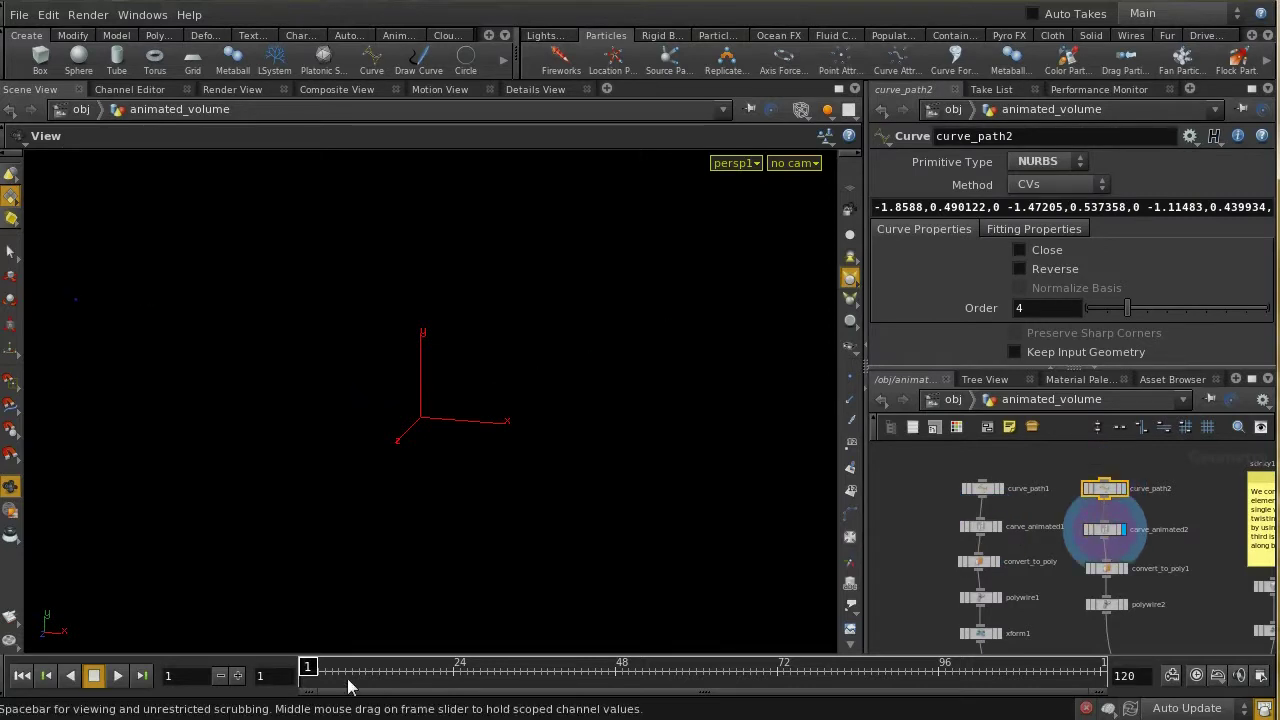
mouse_move(311, 666)
mouse_down()
mouse_move(946, 666)
mouse_move(311, 666)
mouse_up()
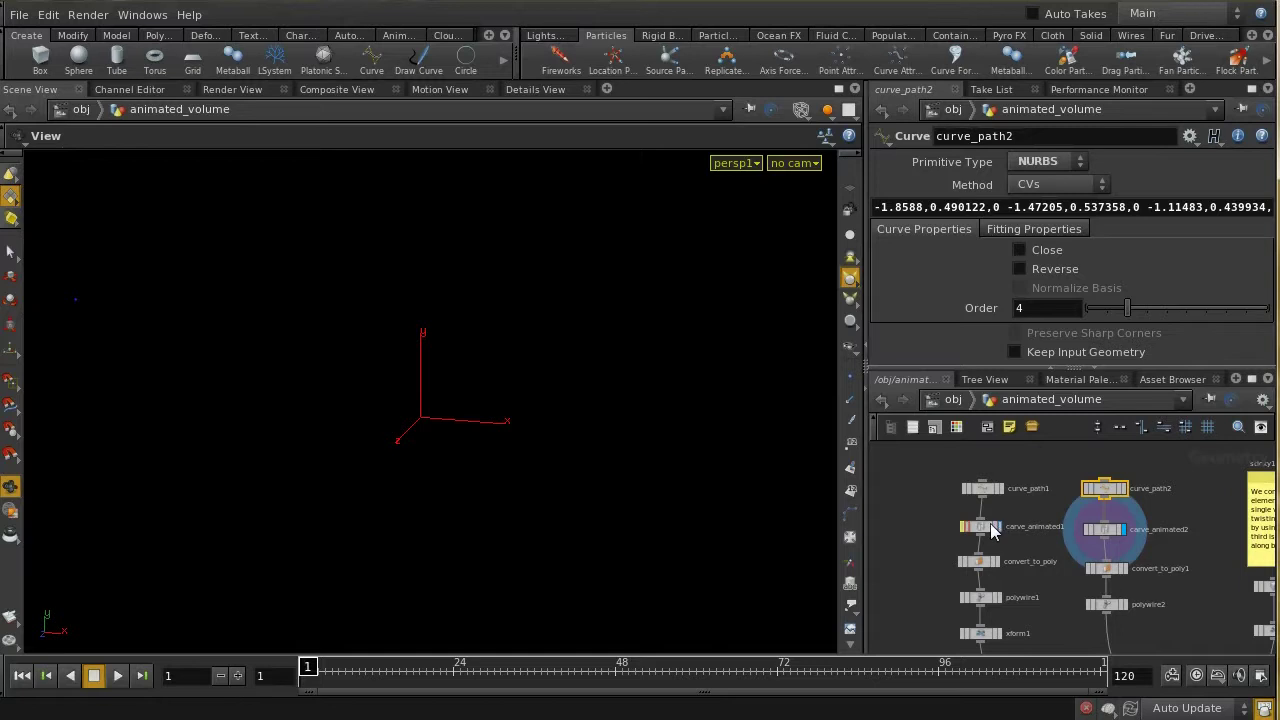
Step: Display the convert_to_poly node at frame 49, followed by the polywire1 node, to inspect the first curve's tube
click(1024, 566)
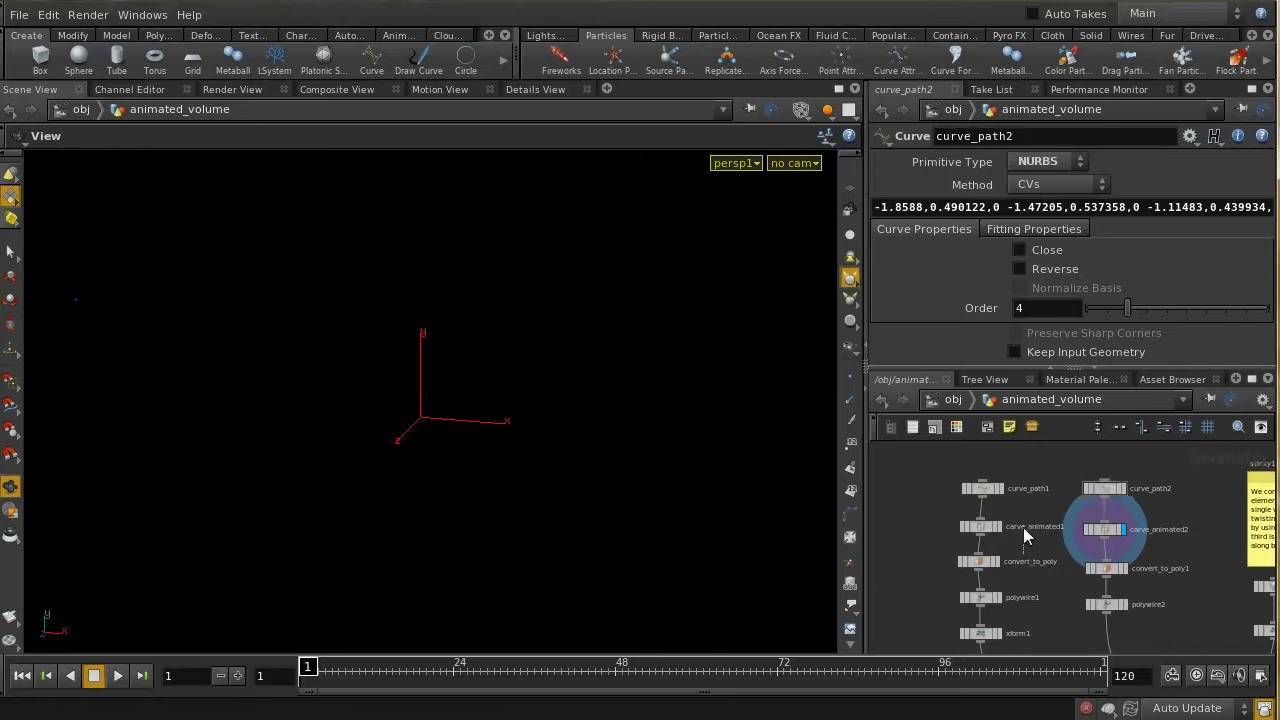
click(986, 566)
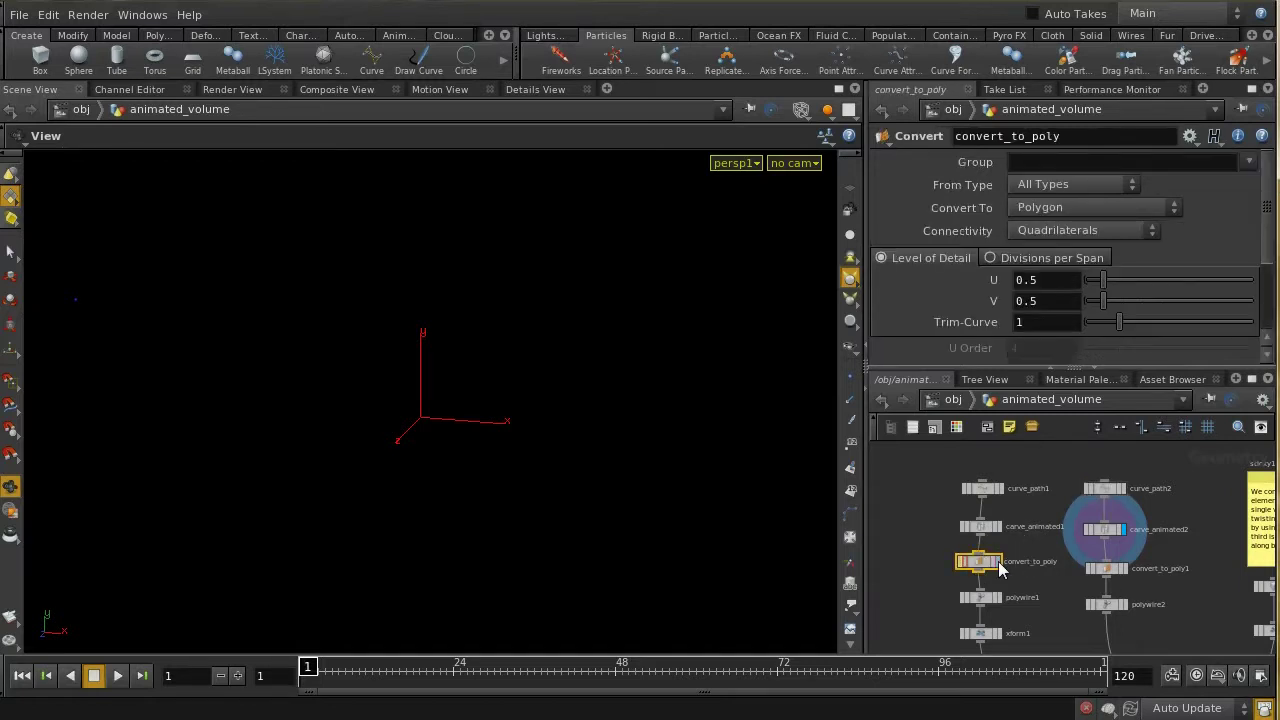
click(997, 563)
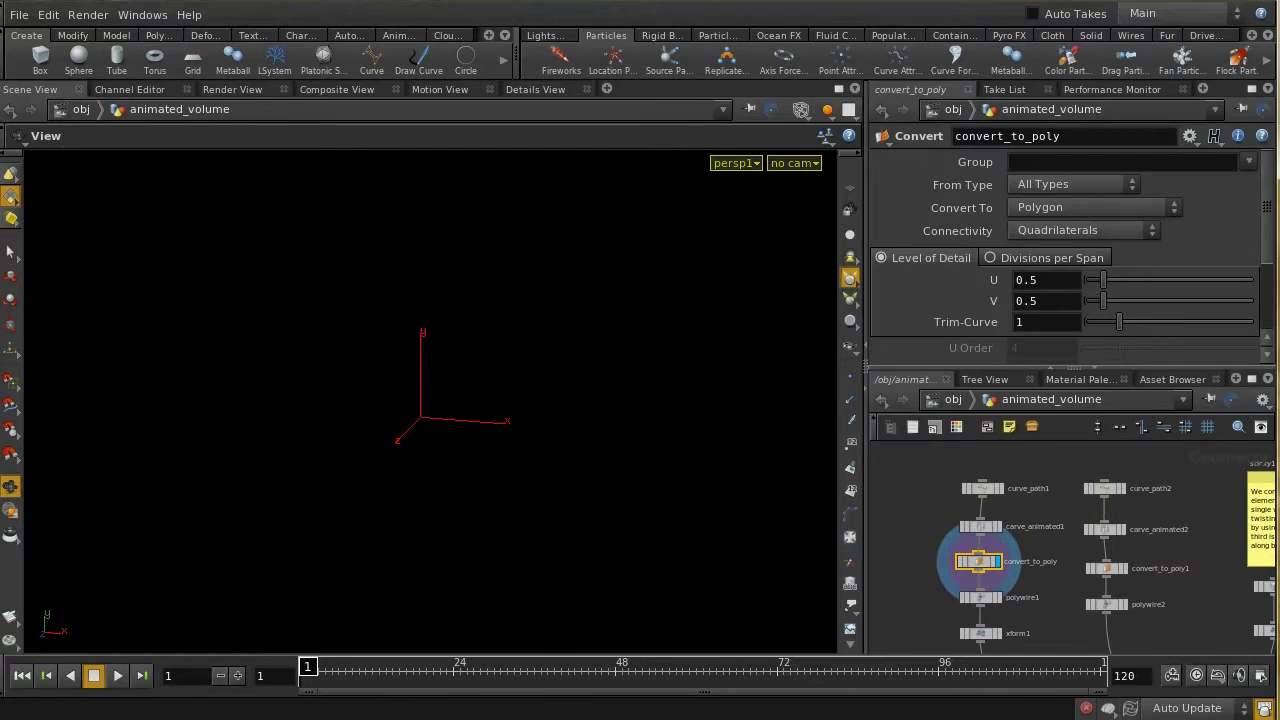
click(623, 672)
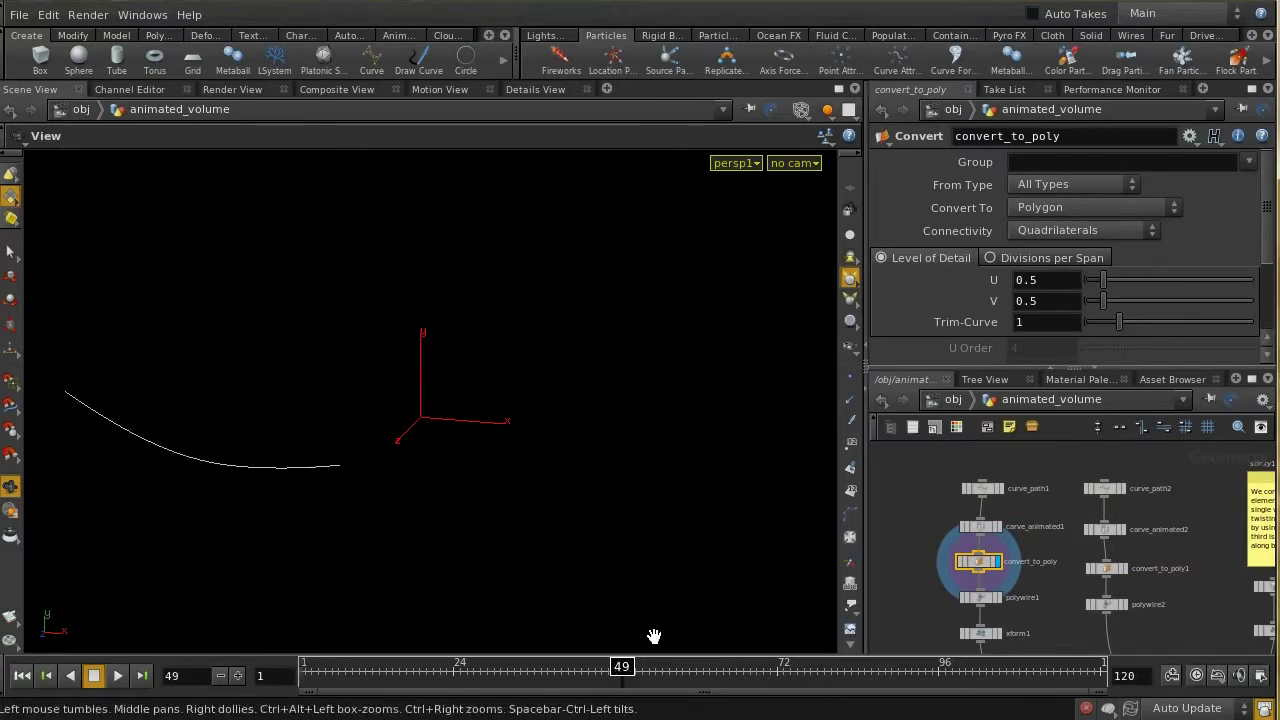
click(992, 600)
click(998, 598)
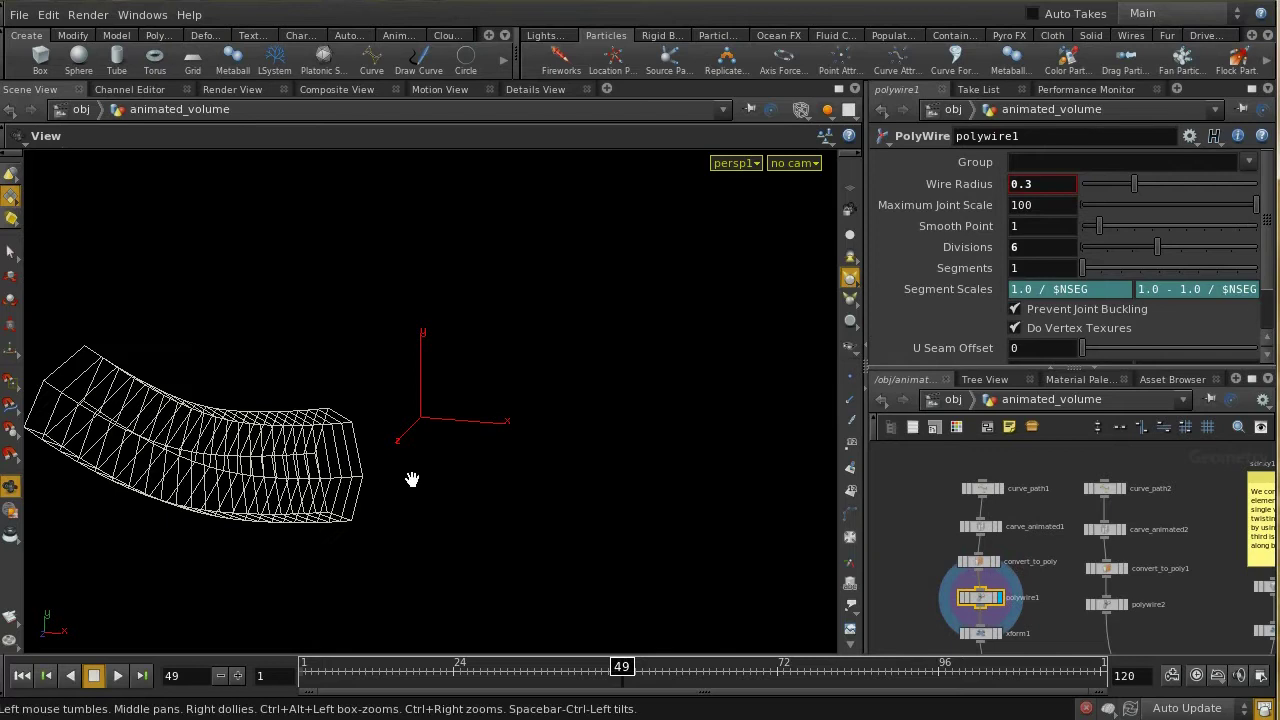
Step: View the polywire1 tube shaded from another angle and display the xform1 node below it
mouse_move(411, 479)
mouse_down()
mouse_move(460, 534)
mouse_move(366, 486)
mouse_move(343, 549)
mouse_move(474, 531)
mouse_move(549, 443)
mouse_move(606, 457)
mouse_move(520, 457)
mouse_move(585, 475)
mouse_move(477, 440)
mouse_move(409, 434)
mouse_move(369, 449)
mouse_up()
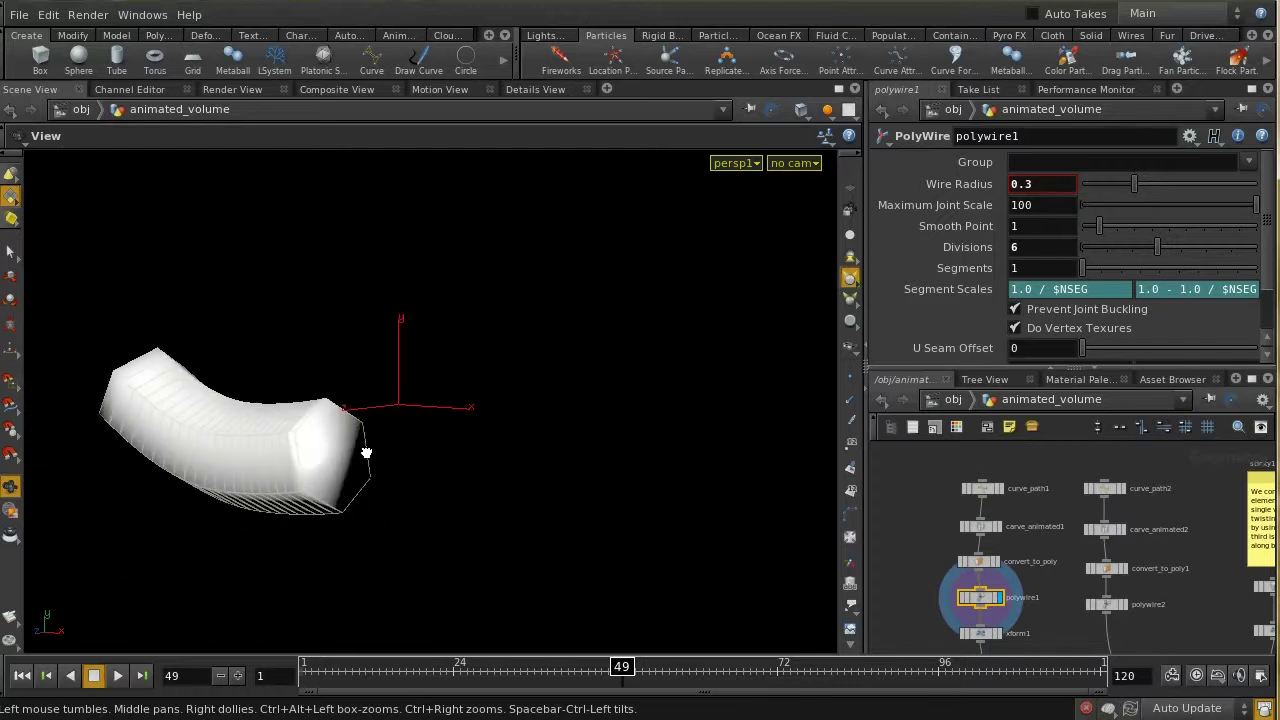
scroll(1028, 646, down, 2)
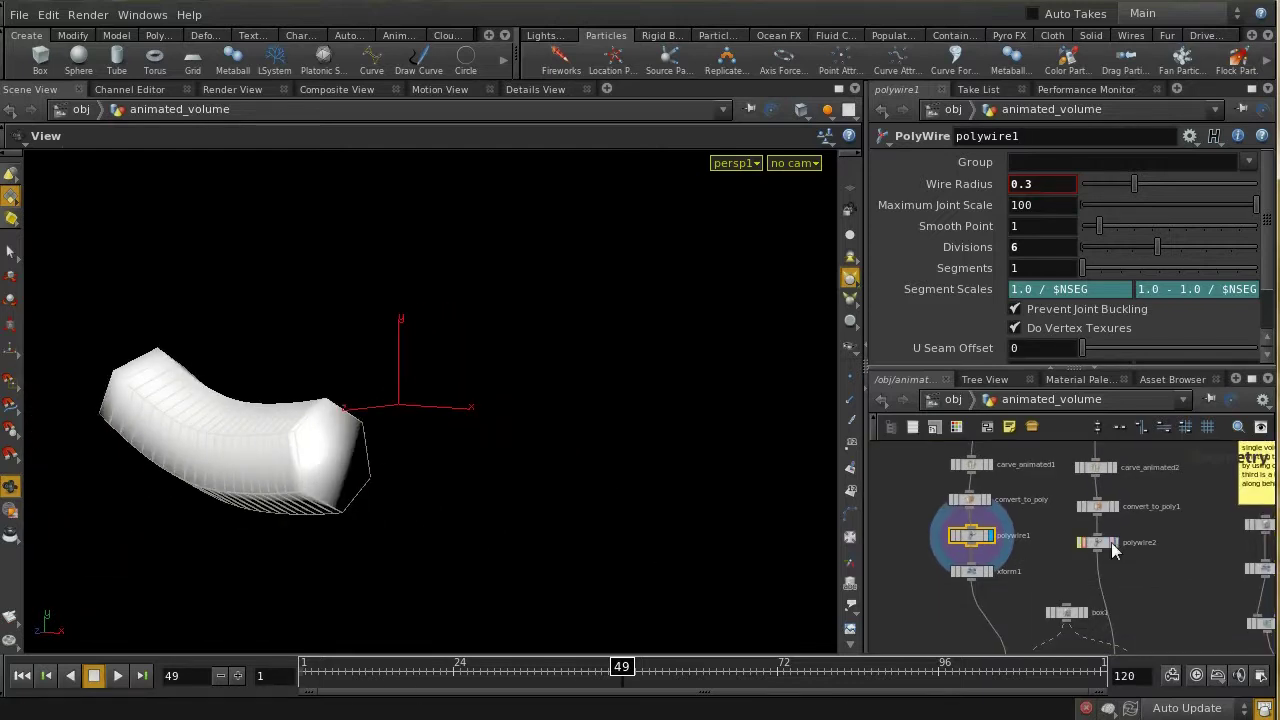
click(989, 571)
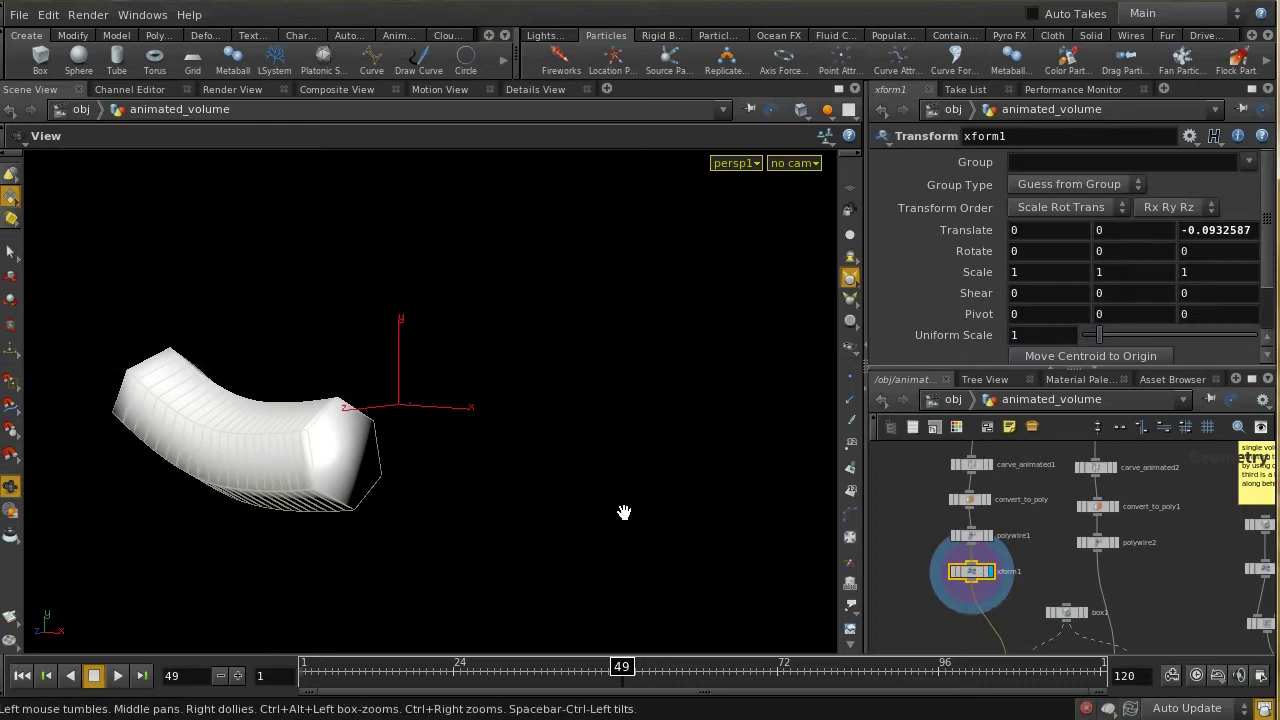
Step: Show the scene's other objects around the tube and display the polywire2 node to compare it with the letters
click(826, 109)
click(843, 151)
drag(700, 289, 703, 425)
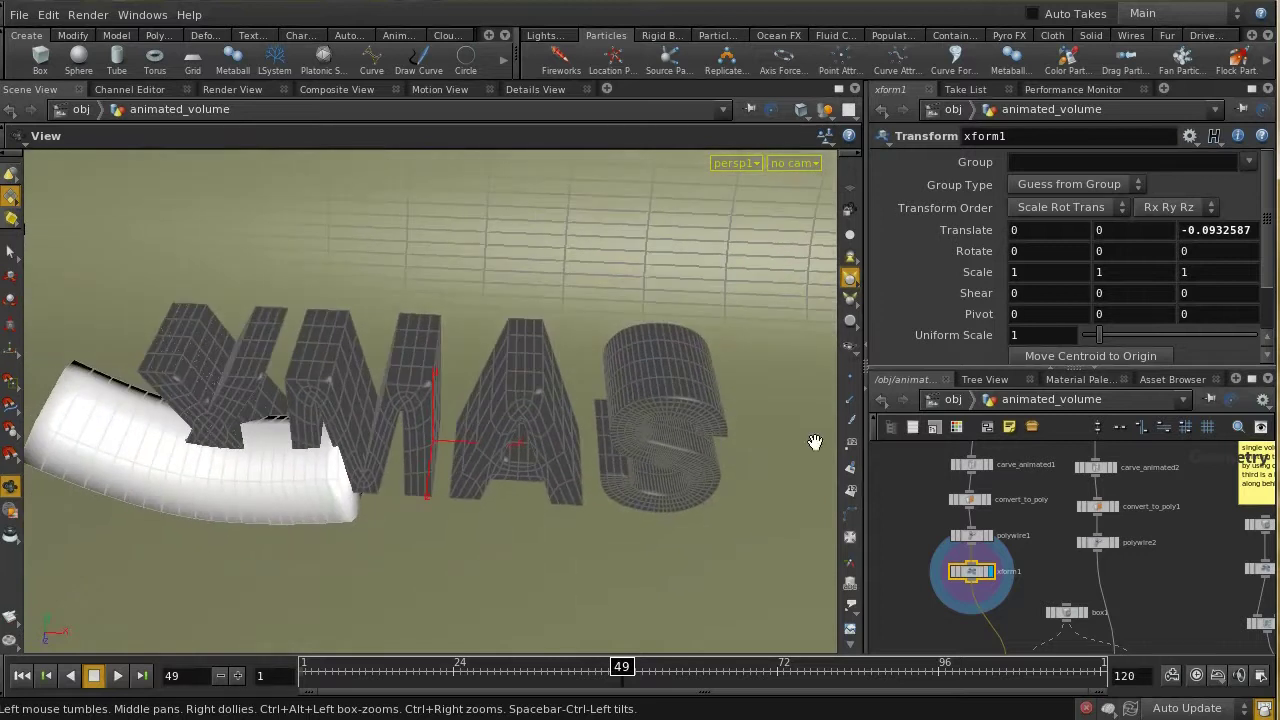
click(1117, 543)
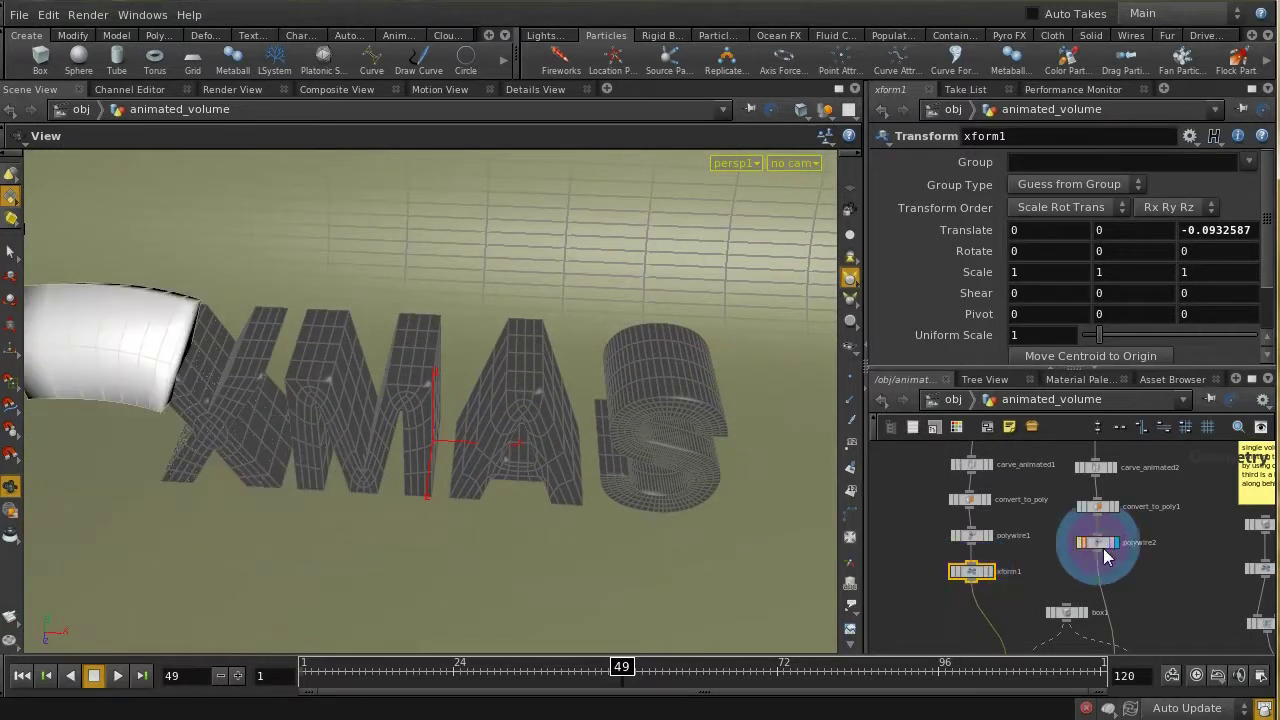
Step: Display the box1 node in wireframe to inspect the bounding box around the XMAS letters
click(1066, 613)
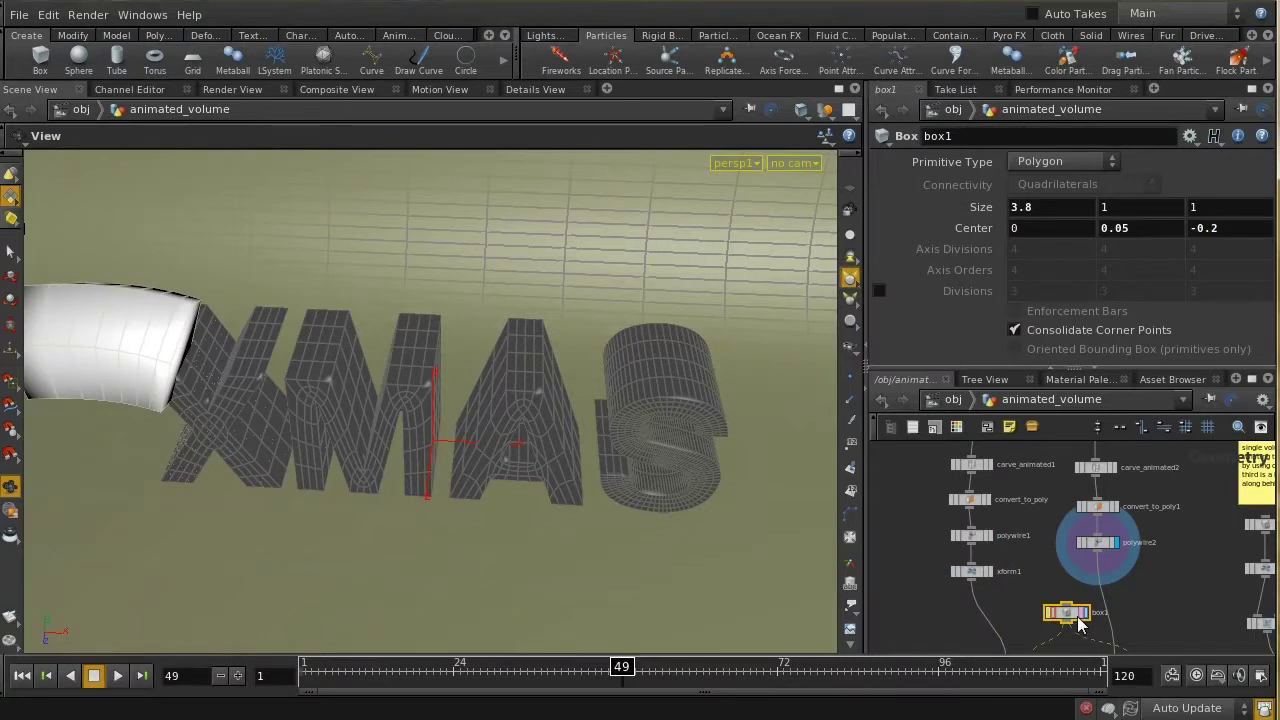
click(1087, 617)
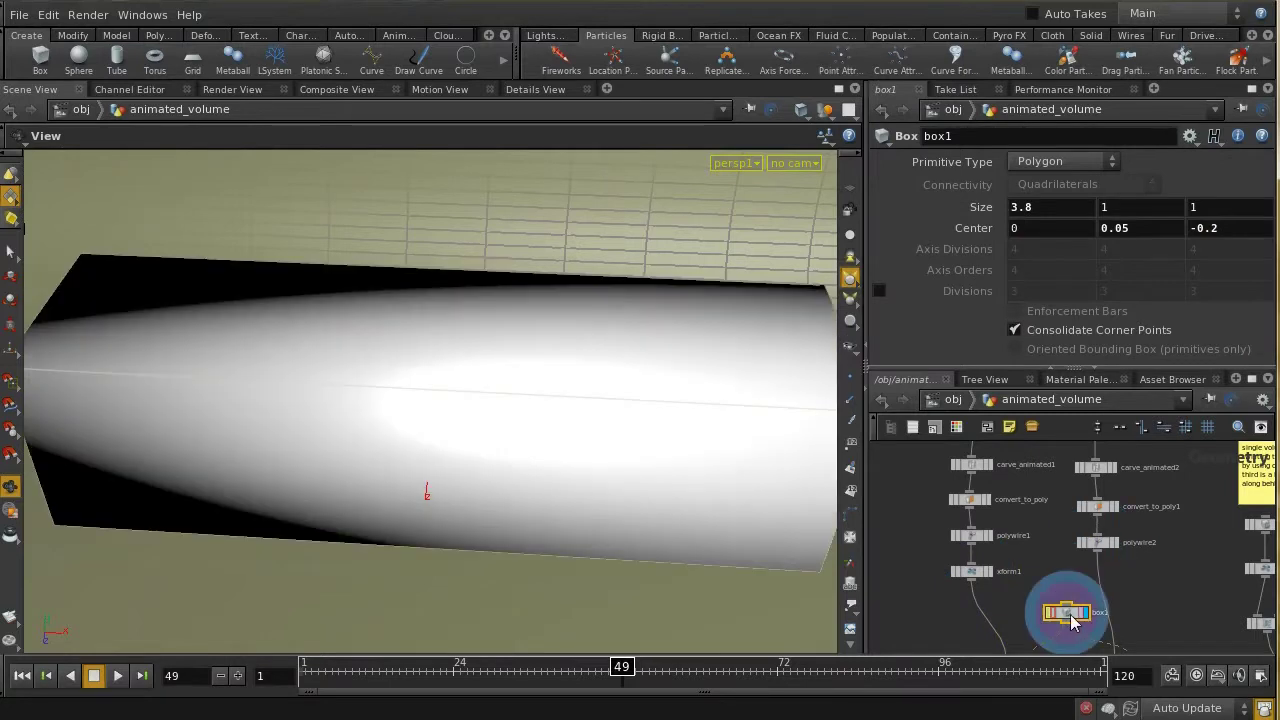
key(w)
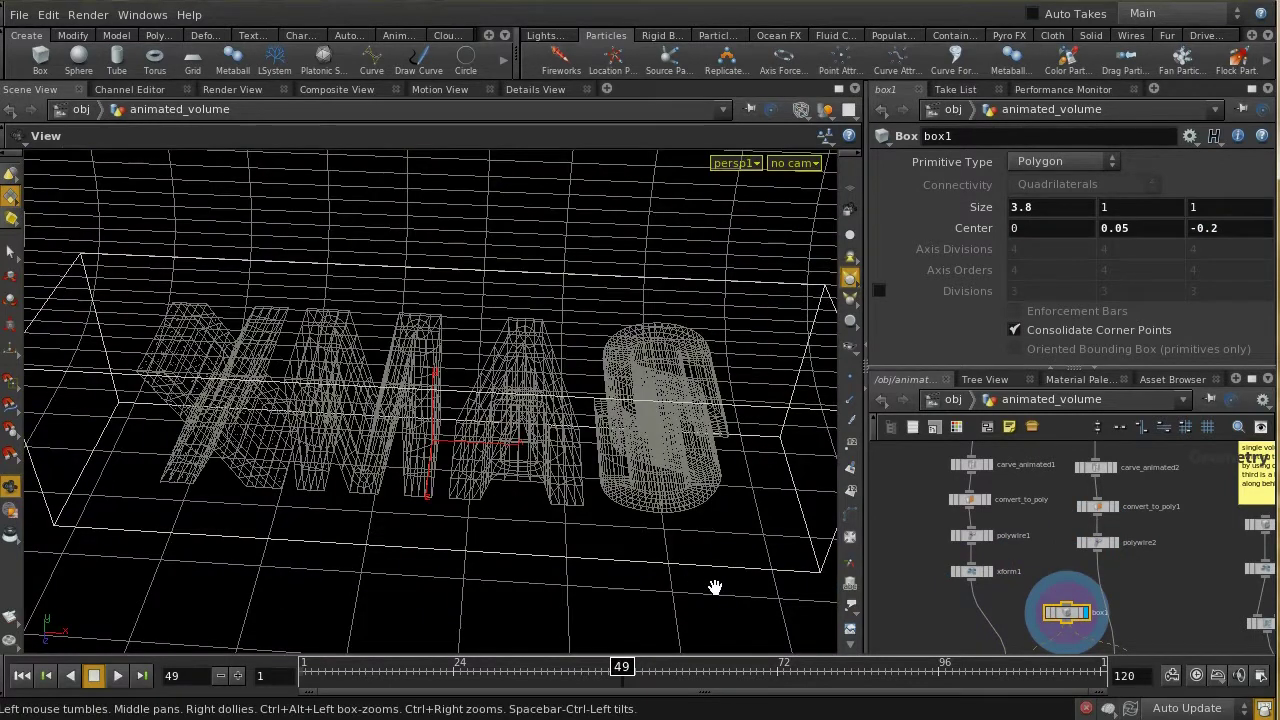
Step: Display the isooffset1 node, review its sampling and bounds parameters, and view its fog volume shaded
scroll(1068, 580, down, 3)
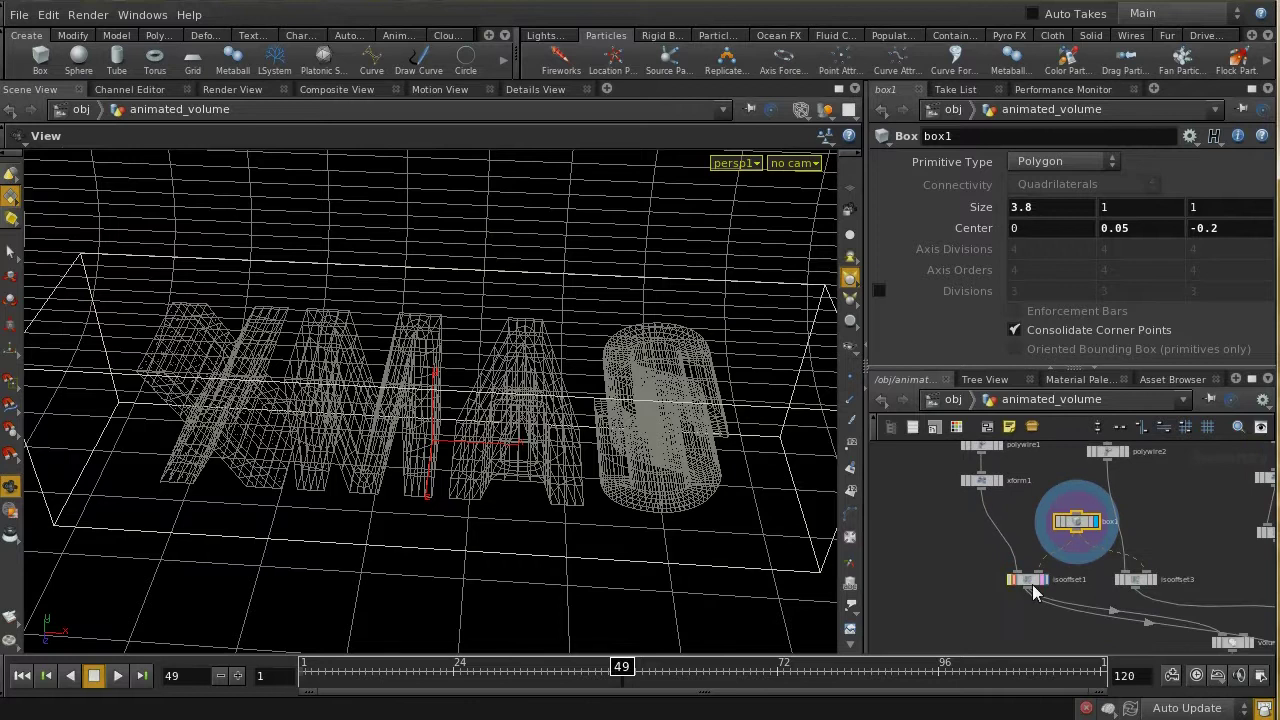
click(1037, 585)
click(1035, 585)
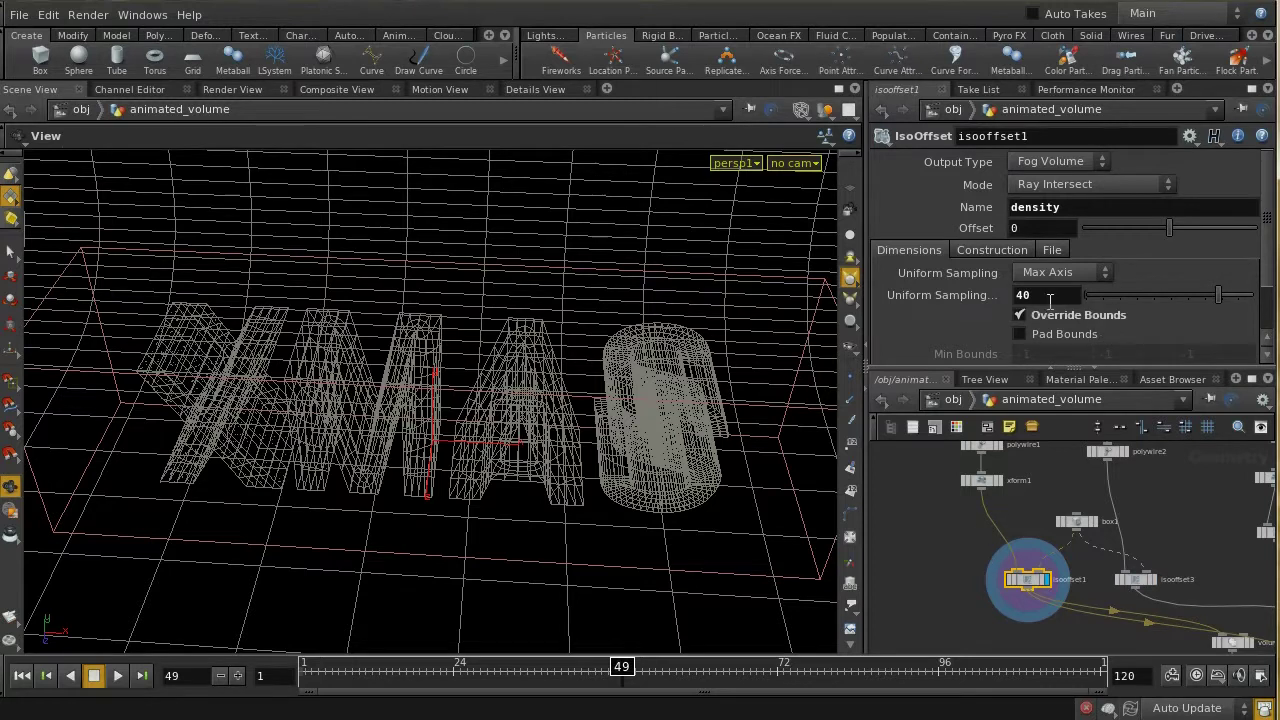
drag(1268, 250, 1268, 294)
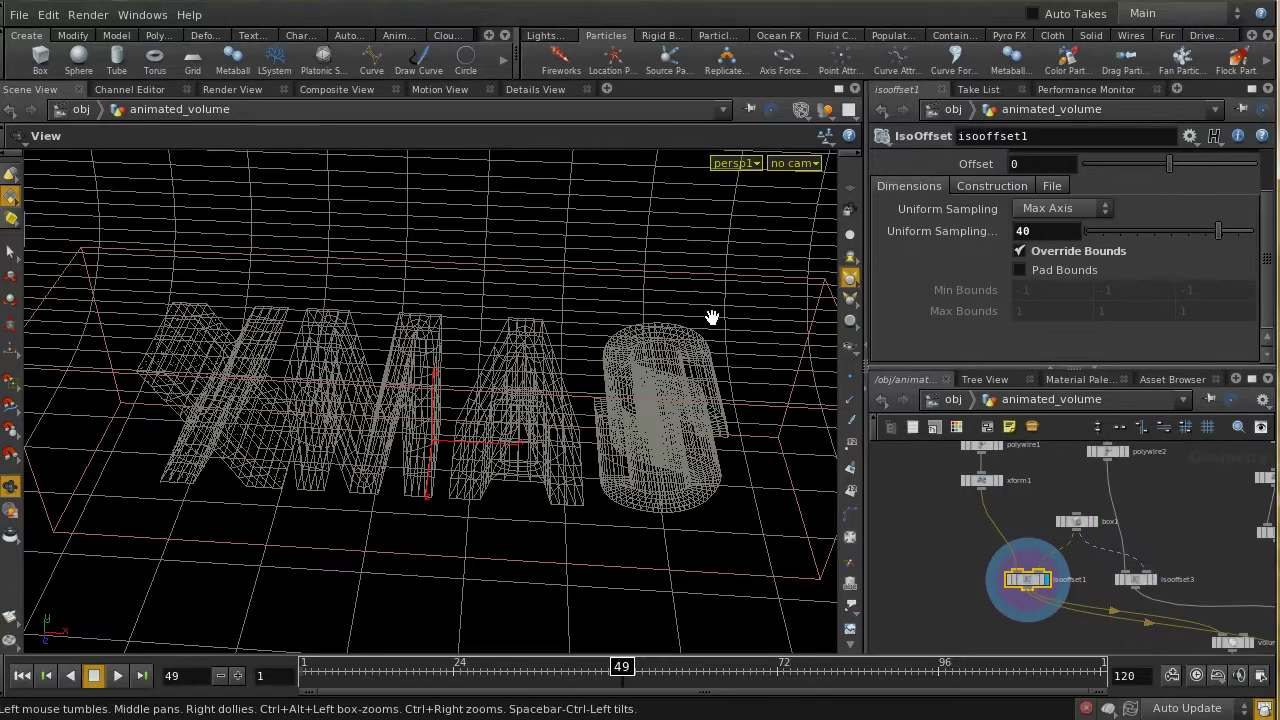
key(w)
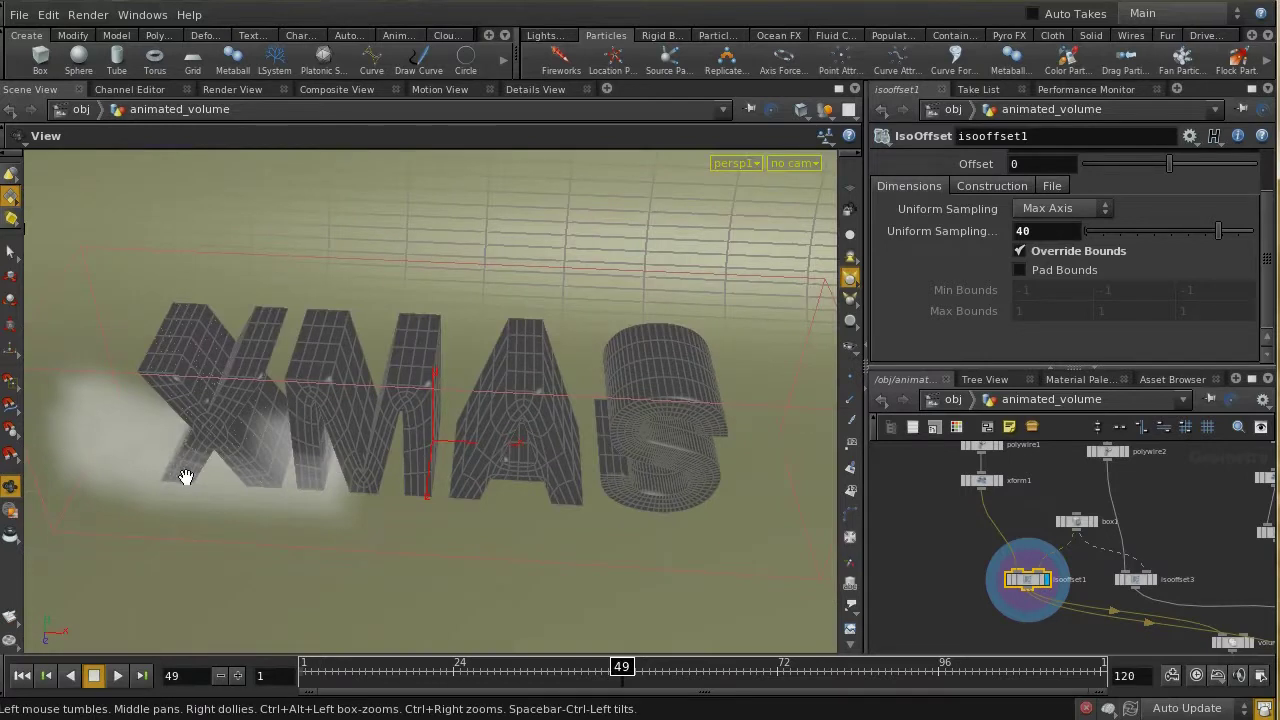
Step: Select and display the isooffset3 node to inspect the second tube's fog volume
click(1150, 588)
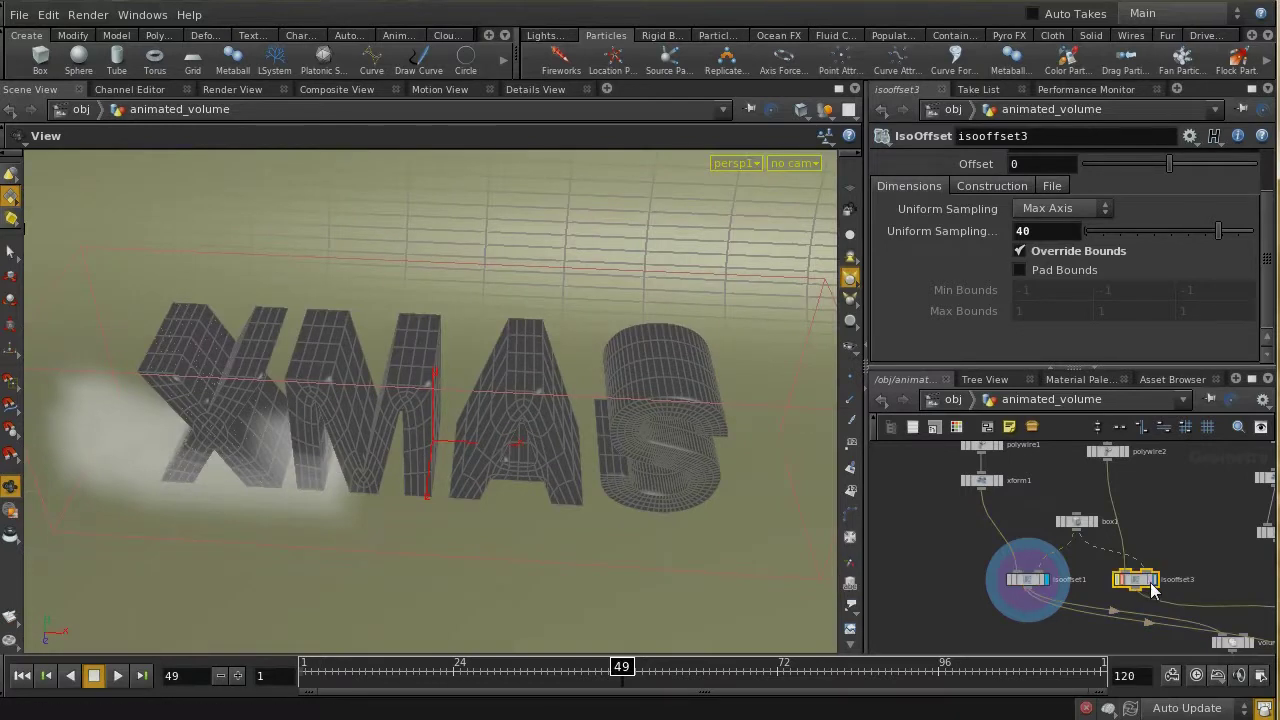
click(1155, 584)
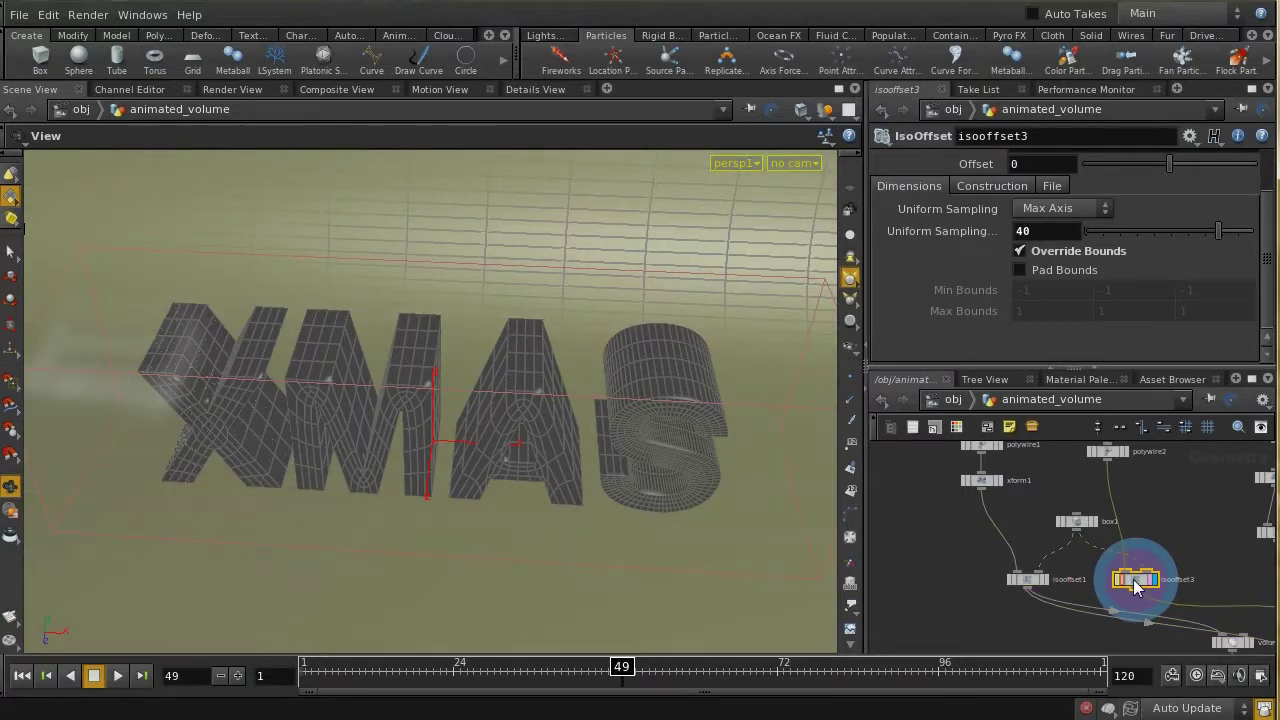
key(f)
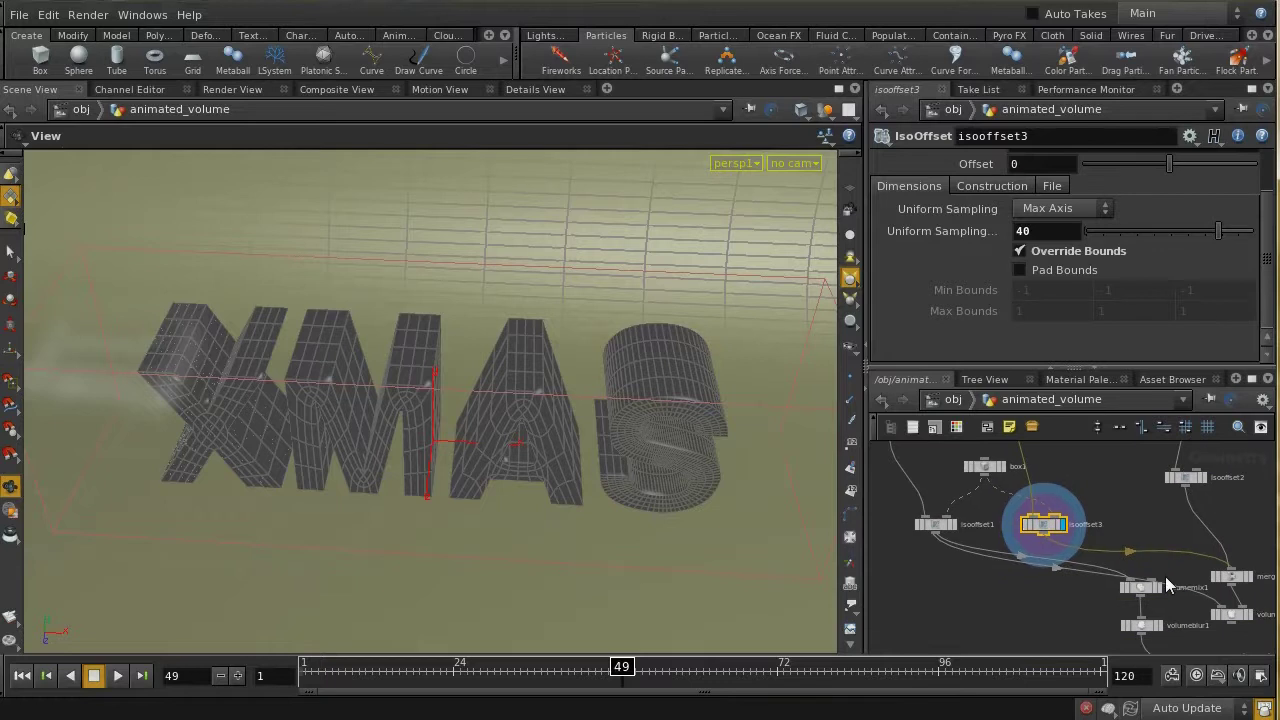
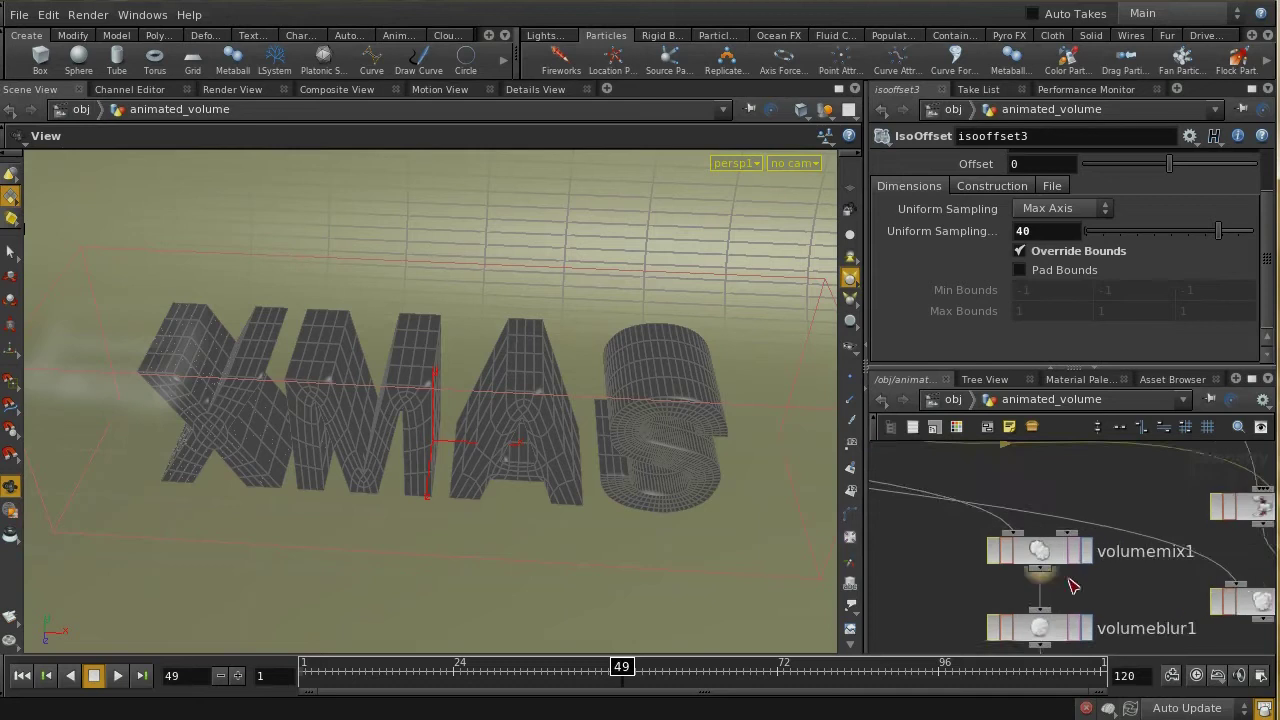
Step: Wire the volumemerge1 output into volumeblur1 in place of volumemix1, and delete the volumemix1 node
click(1053, 552)
middle_drag(1128, 590, 953, 536)
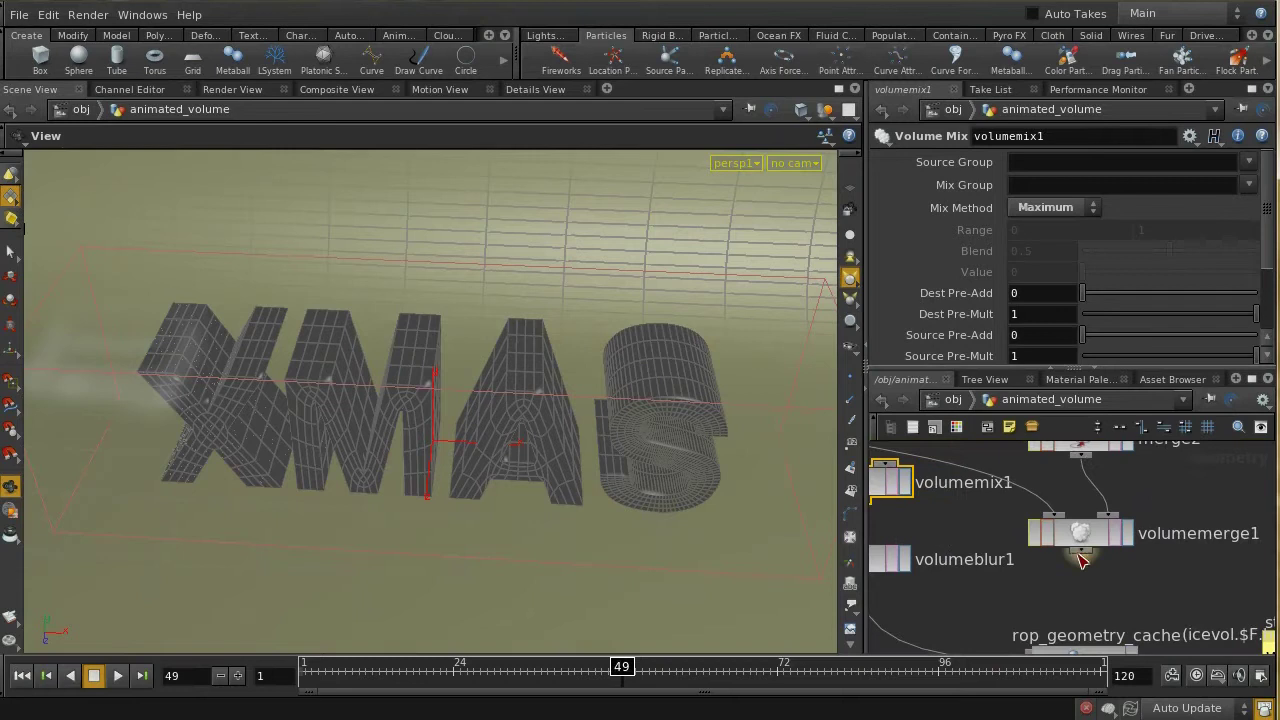
drag(1081, 550, 1020, 483)
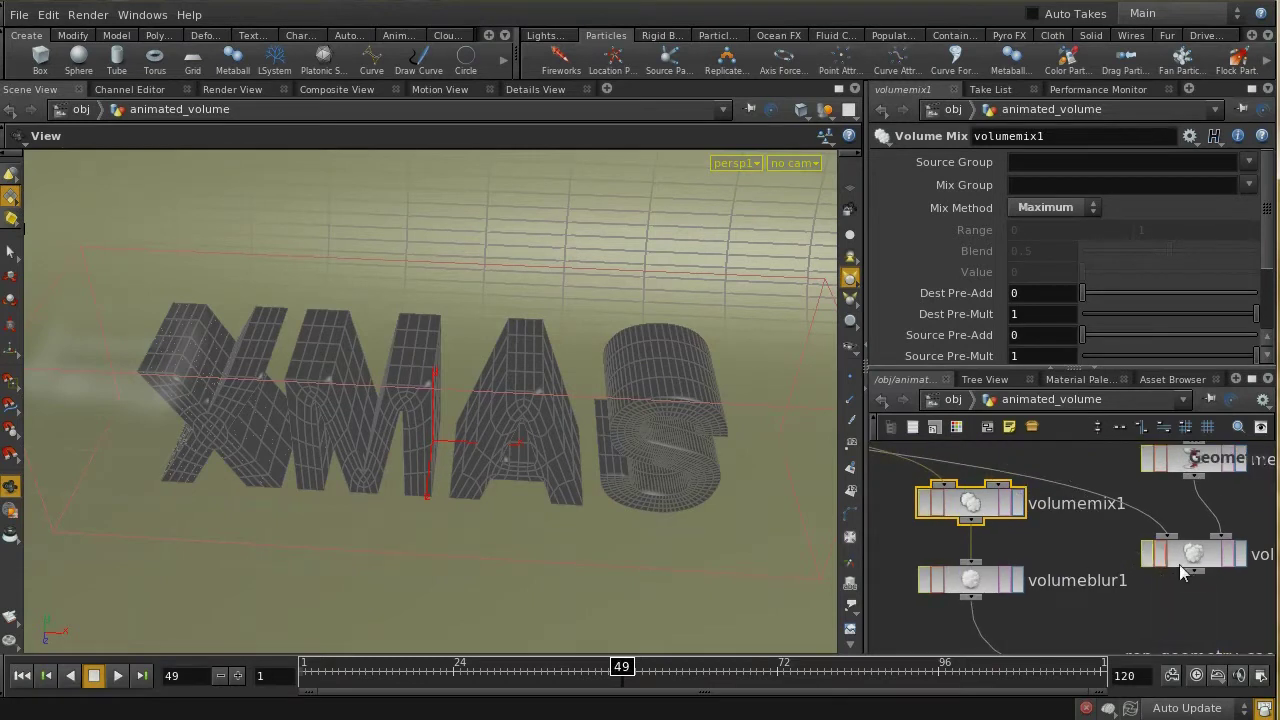
drag(1190, 578, 970, 512)
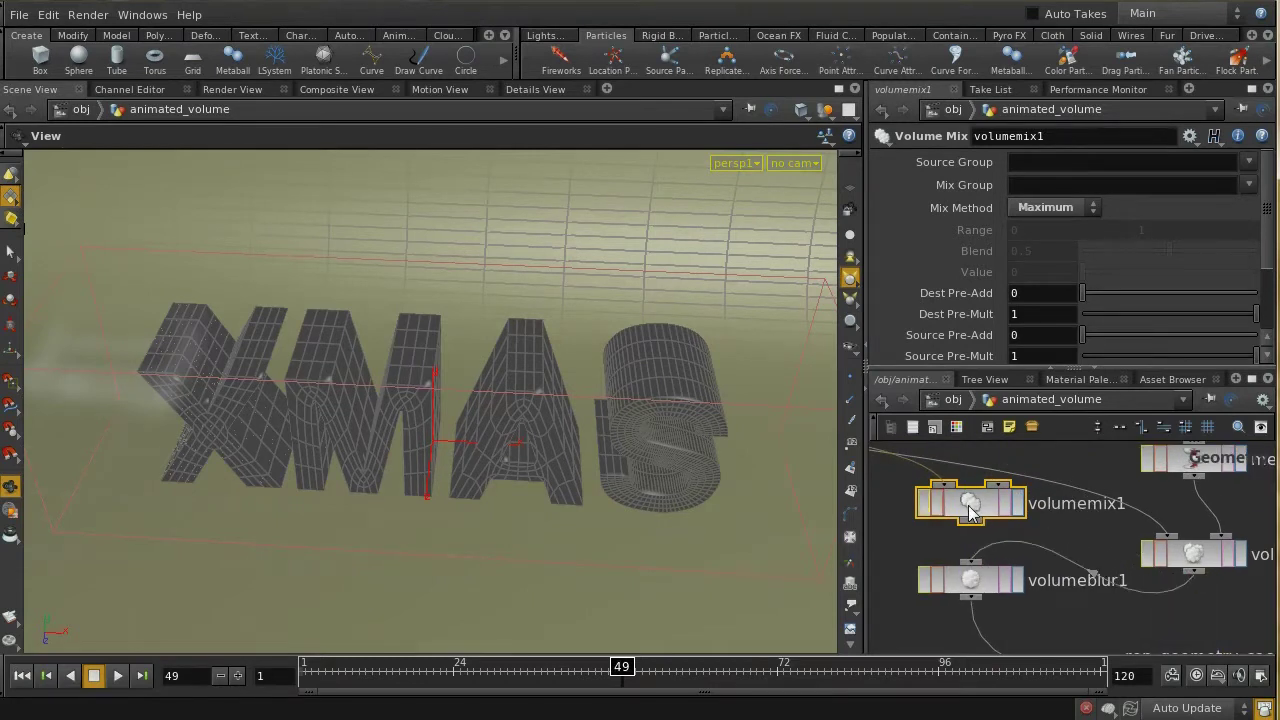
key(Delete)
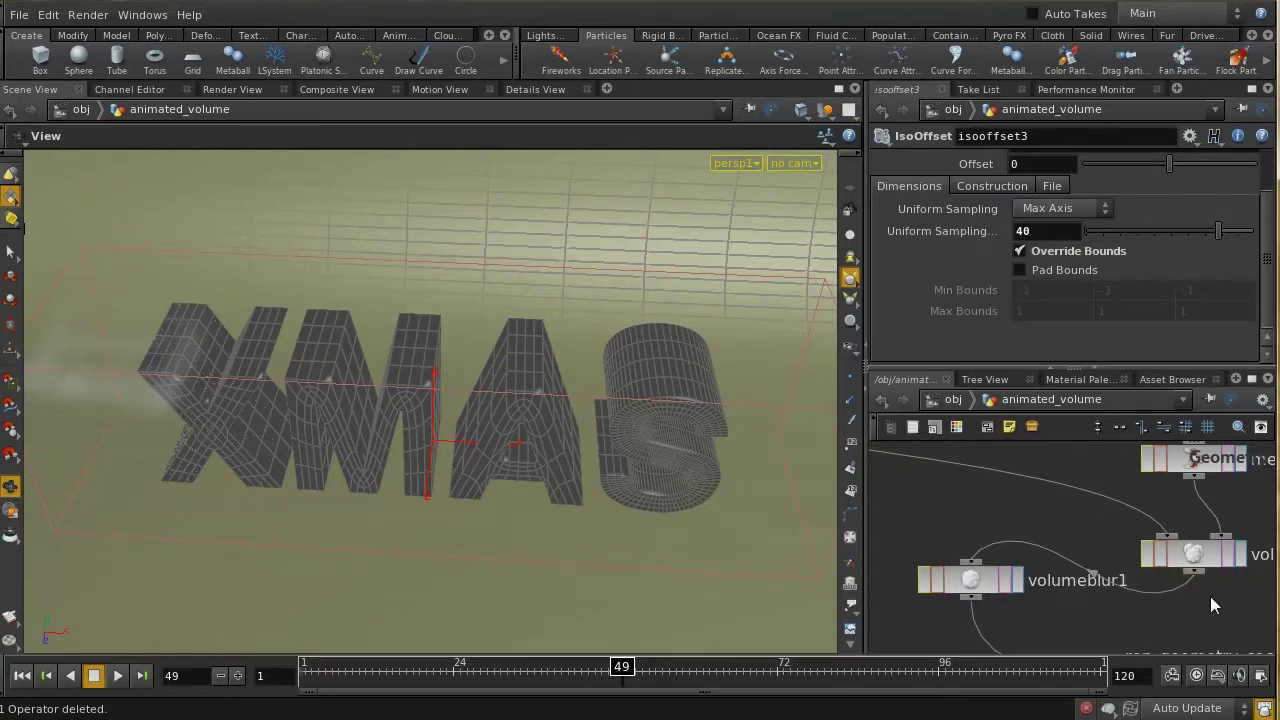
Step: Find the third branch of the network and display its box2 node to inspect the source box
middle_drag(1254, 498, 1201, 514)
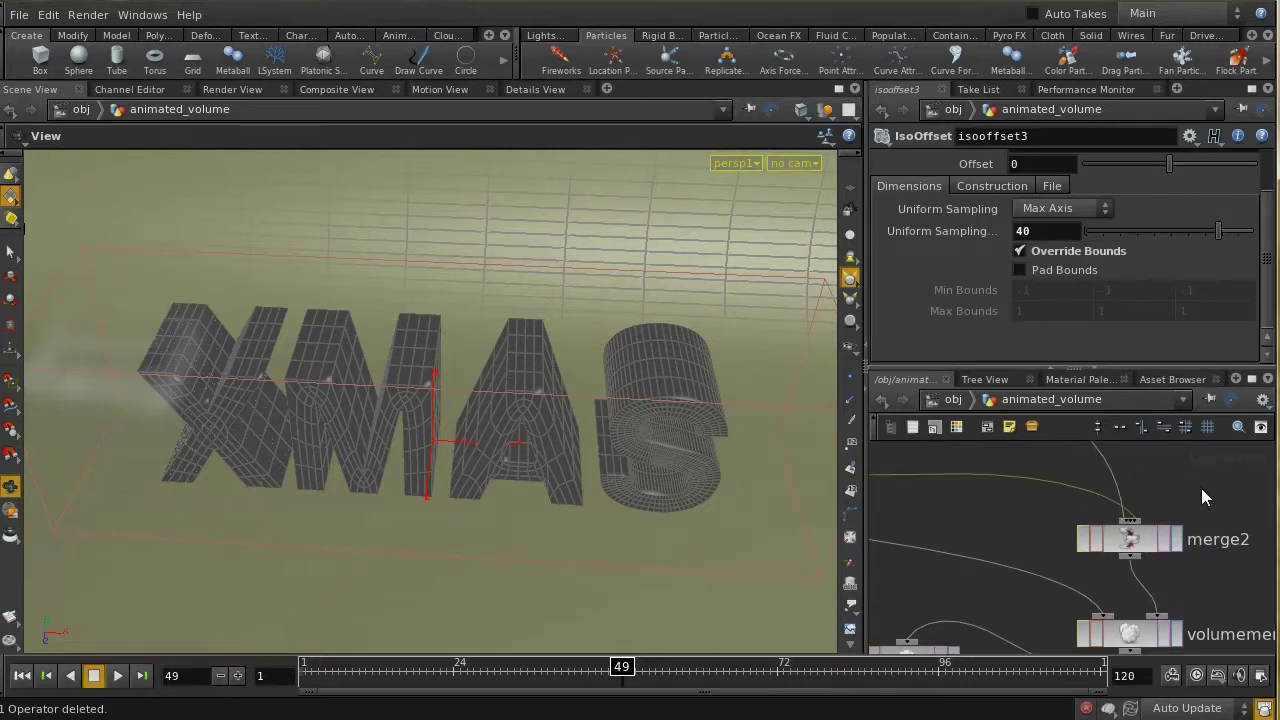
scroll(1201, 488, down, 3)
middle_drag(904, 484, 950, 600)
middle_drag(1021, 502, 1000, 555)
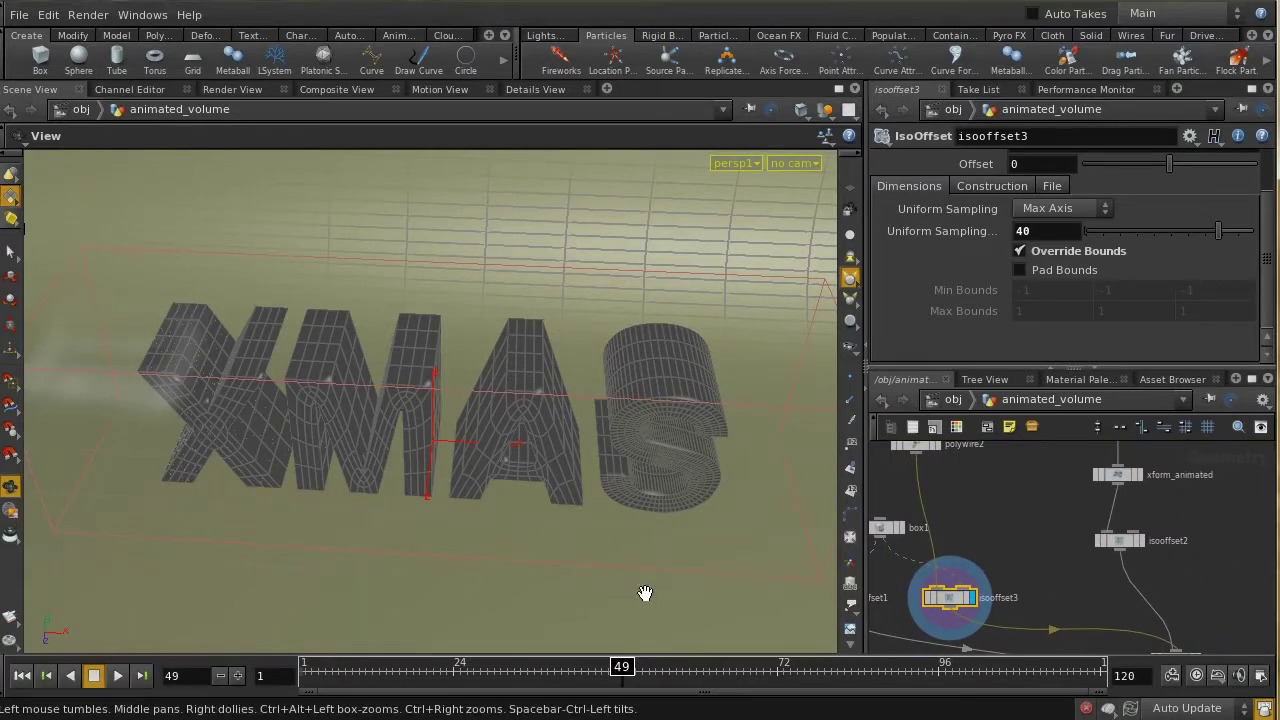
middle_drag(1000, 511, 965, 642)
middle_drag(1040, 550, 1010, 555)
click(1040, 556)
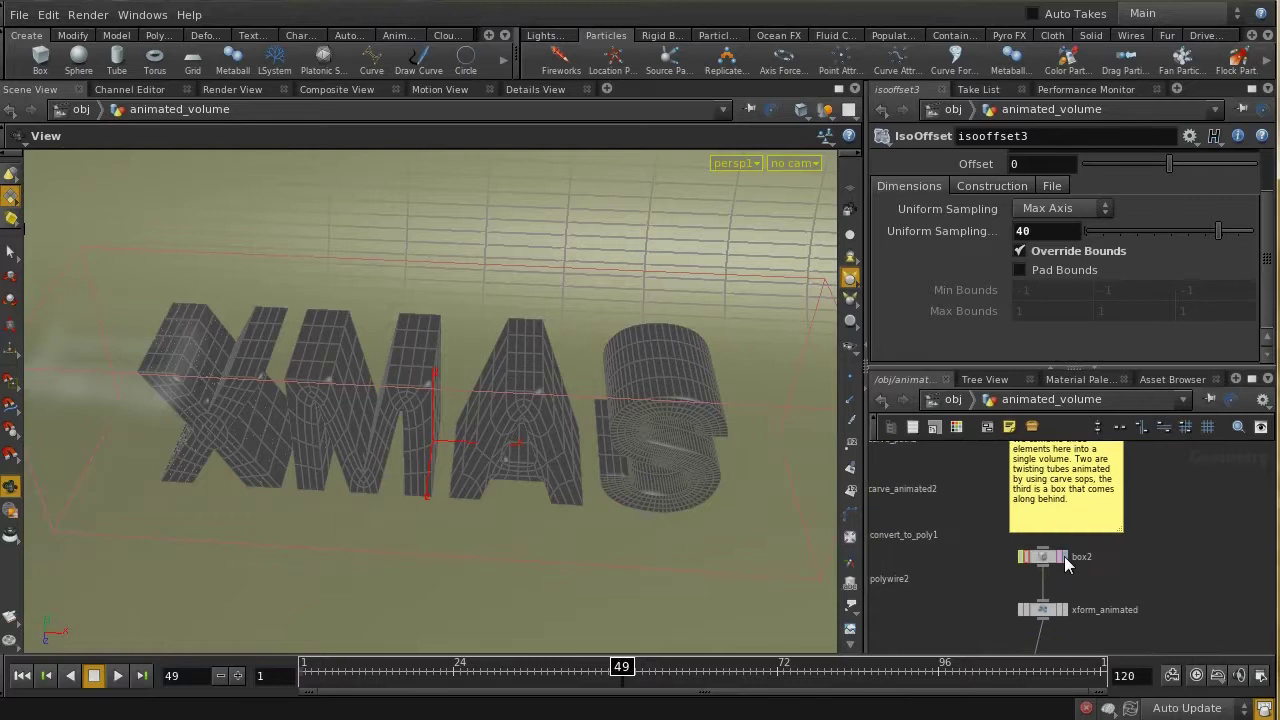
click(1055, 562)
scroll(630, 420, down, 6)
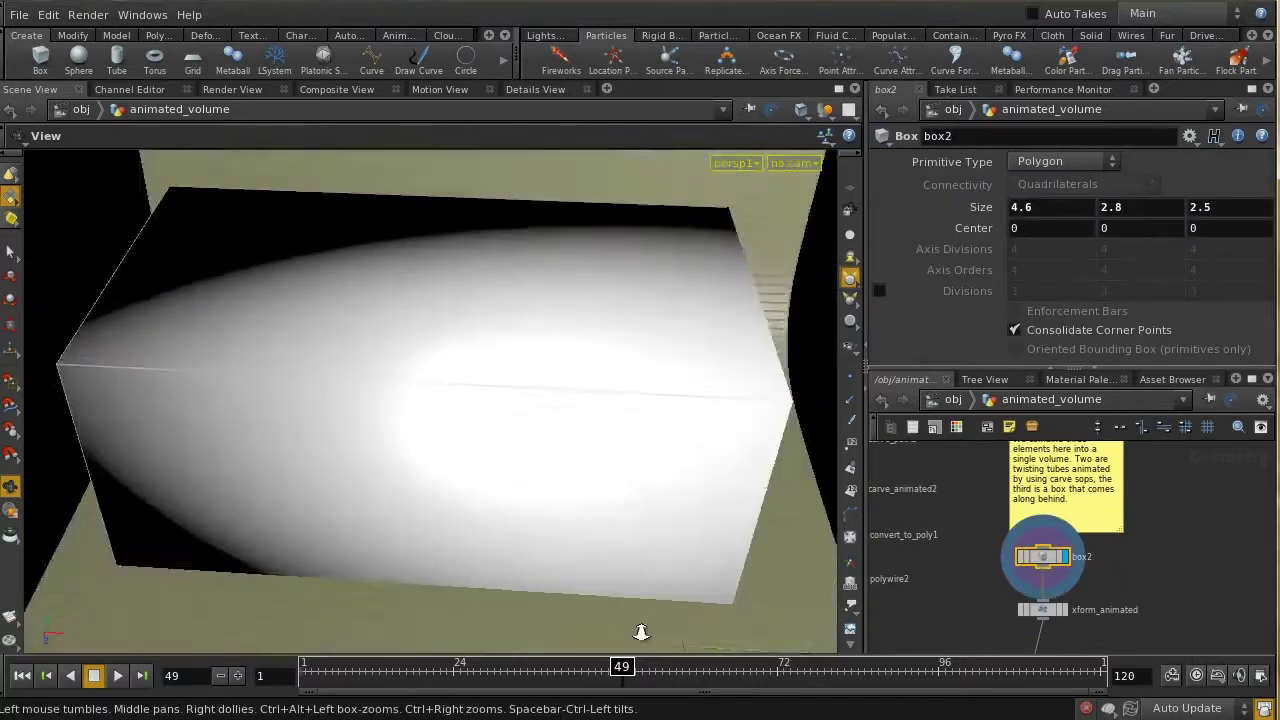
Step: Display the xform_animated node and scrub the timeline back to frame 1 to examine the box's animated translation
drag(600, 655, 560, 622)
drag(622, 668, 420, 668)
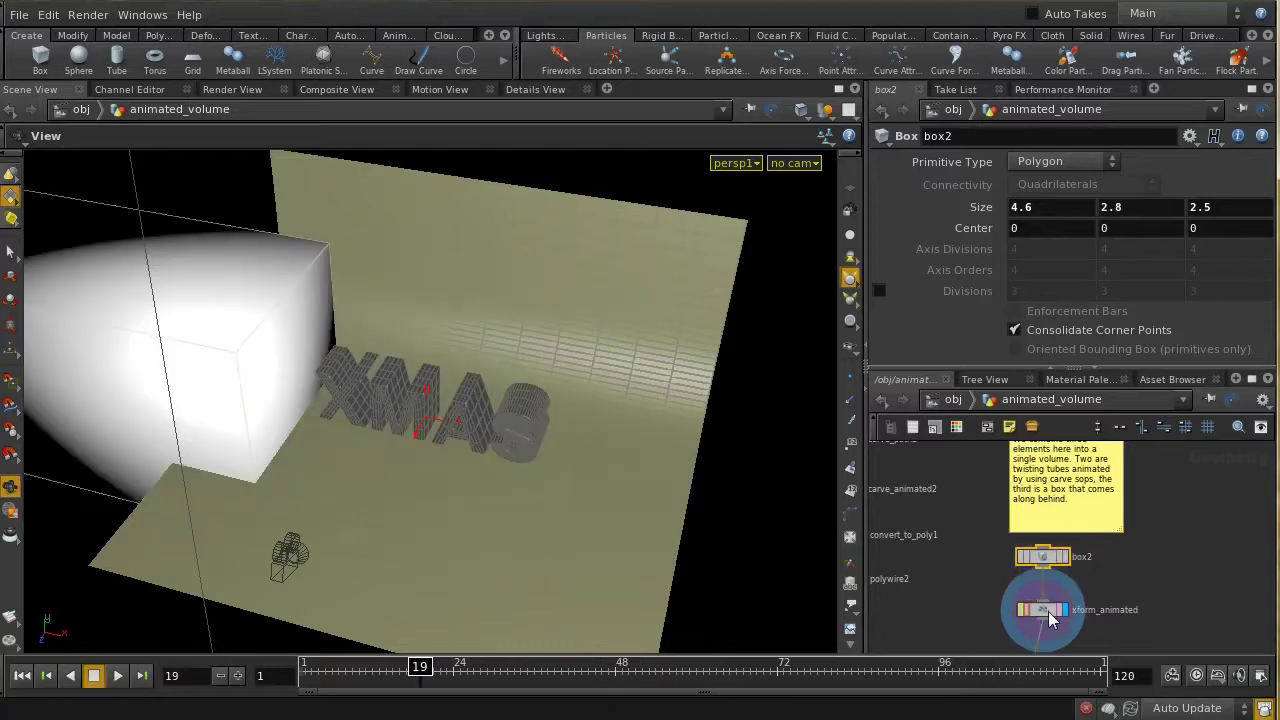
click(1063, 609)
click(1040, 609)
drag(420, 668, 306, 668)
Step: Display the isooffset2 node to inspect the fog volume made from the animated box
scroll(1120, 566, down, 2)
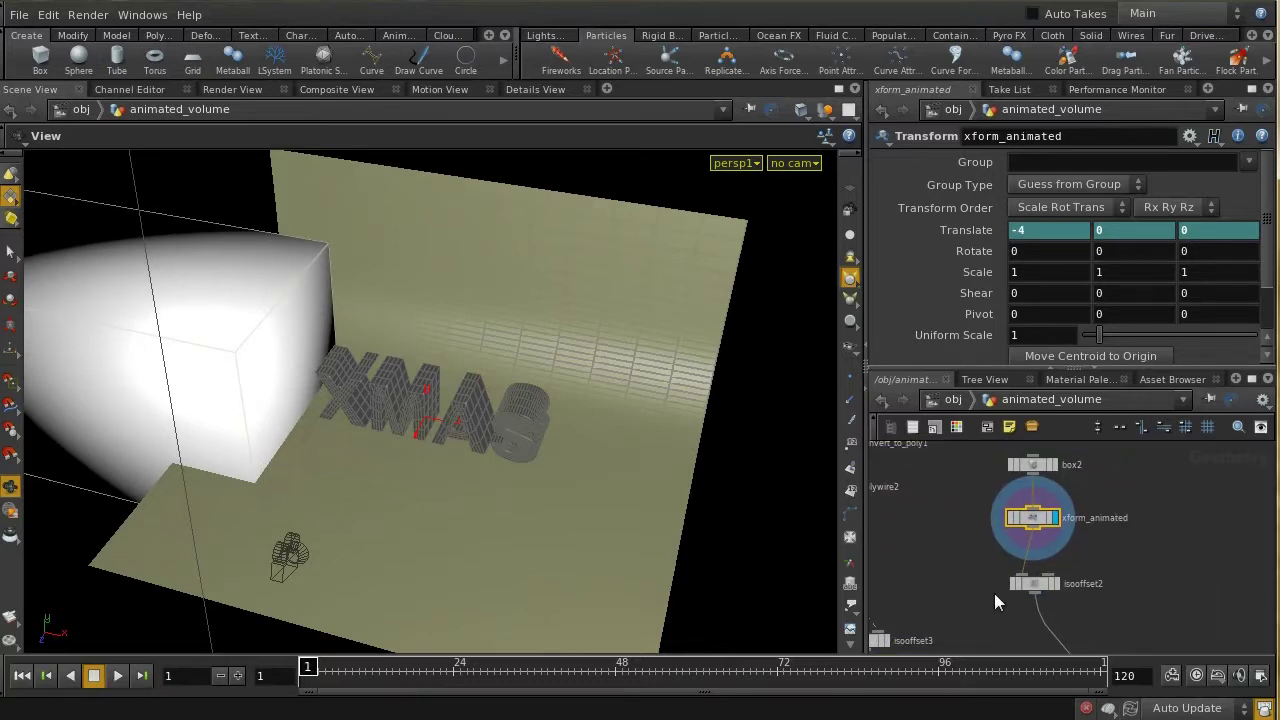
click(1055, 592)
click(1056, 584)
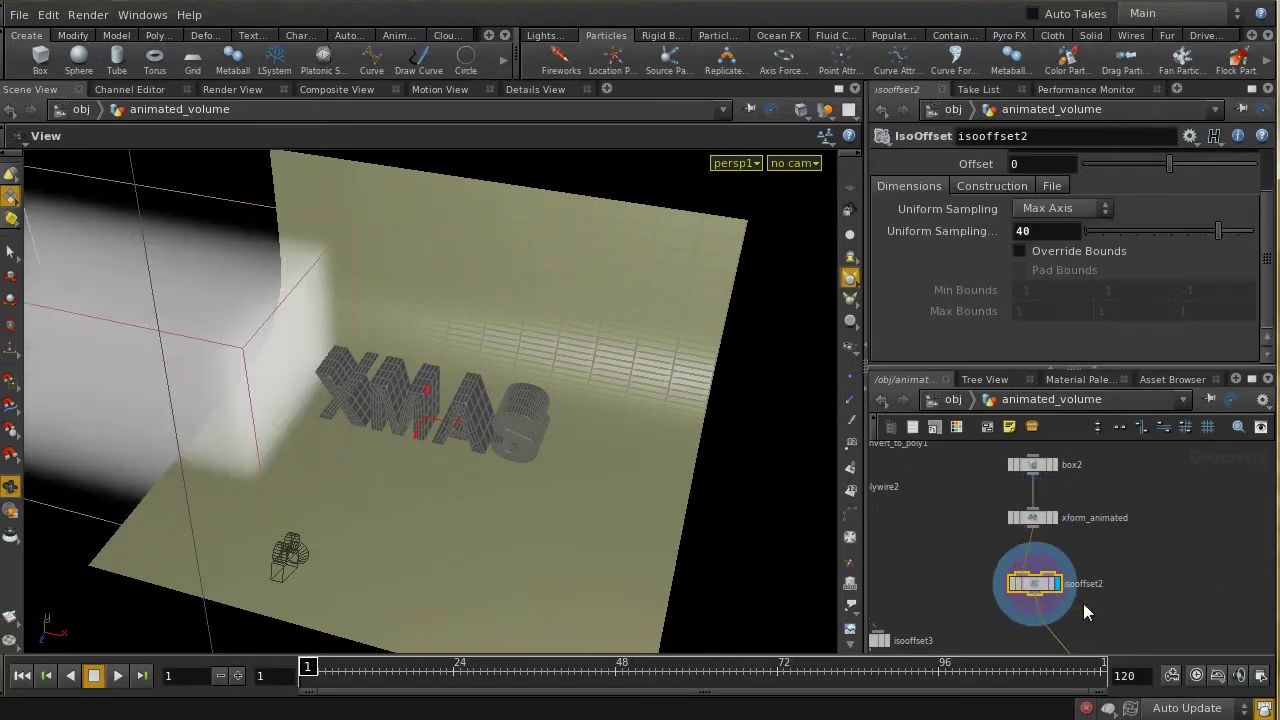
scroll(1063, 590, down, 2)
scroll(1092, 606, up, 2)
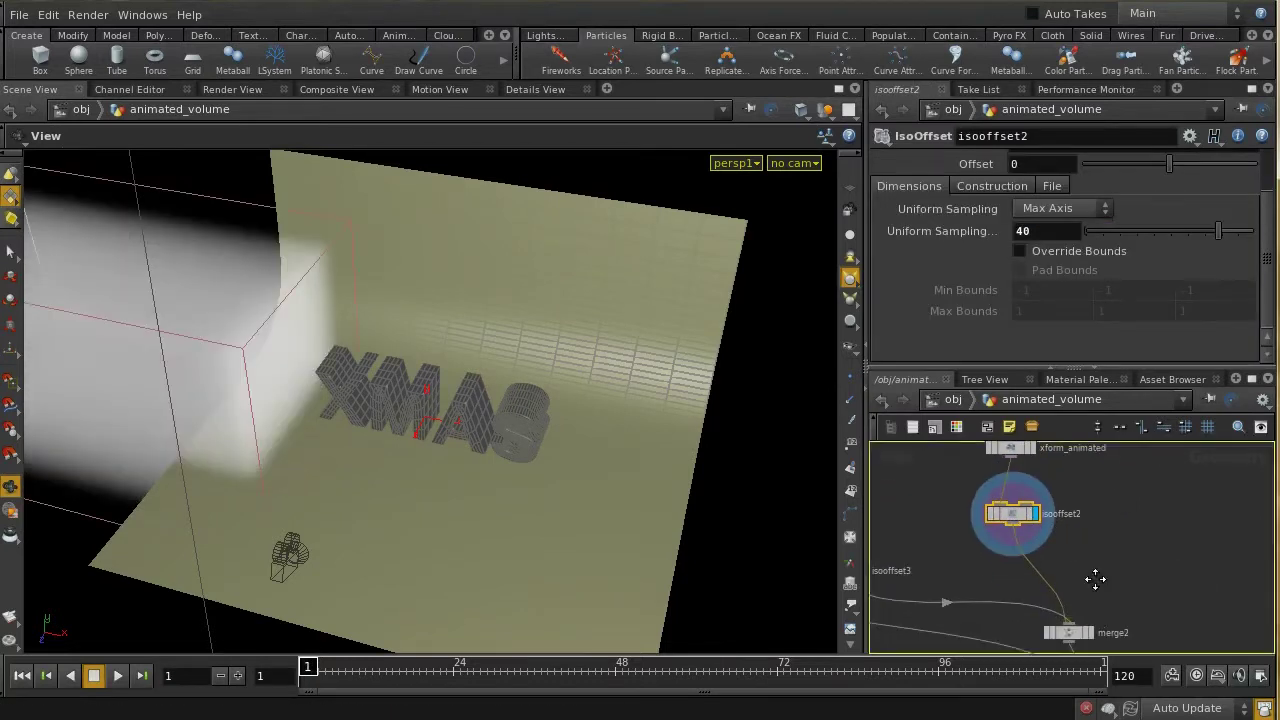
Step: Try limiting isooffset2 to the box1 bounds by wiring box1 into its second input and enabling Override Bounds
scroll(1077, 606, left, 2)
scroll(1090, 622, left, 2)
scroll(1090, 622, down, 2)
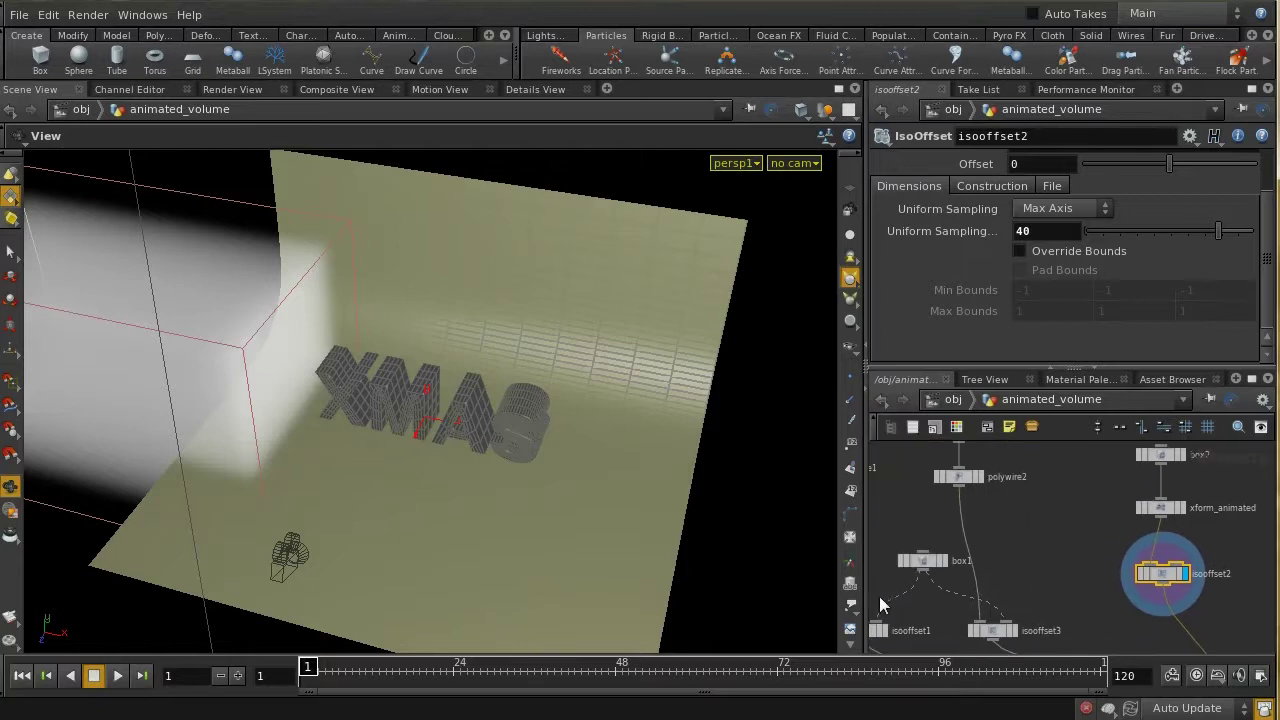
drag(931, 578, 1178, 566)
click(1020, 251)
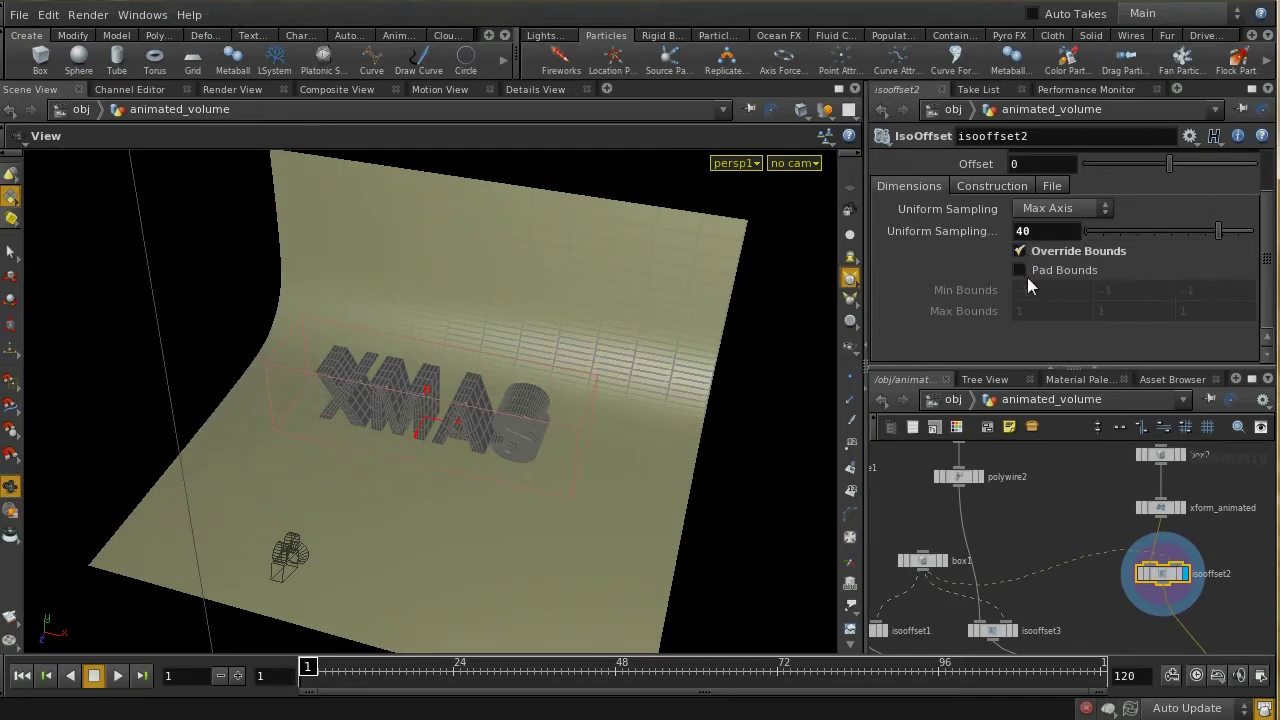
click(1020, 251)
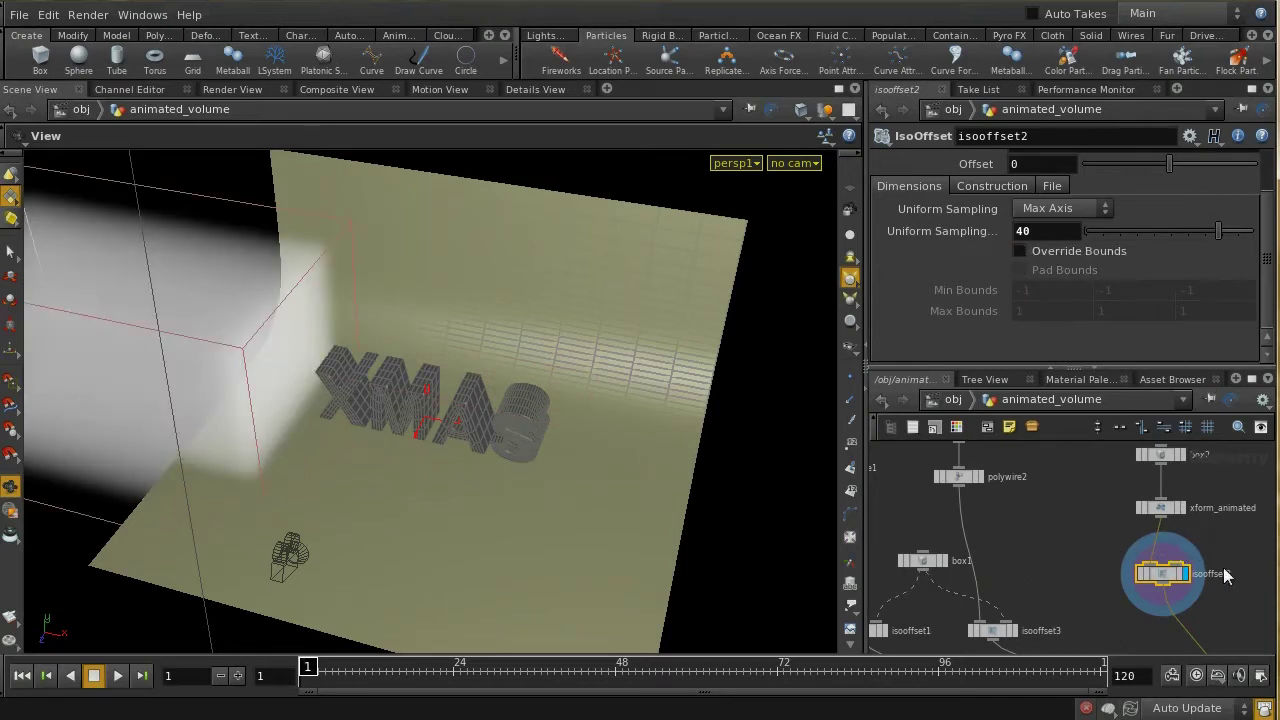
Step: Check the inputs of the merge2 node and display volumemerge1 to examine the volumes combined within the bounding box
middle_drag(1224, 580, 1180, 550)
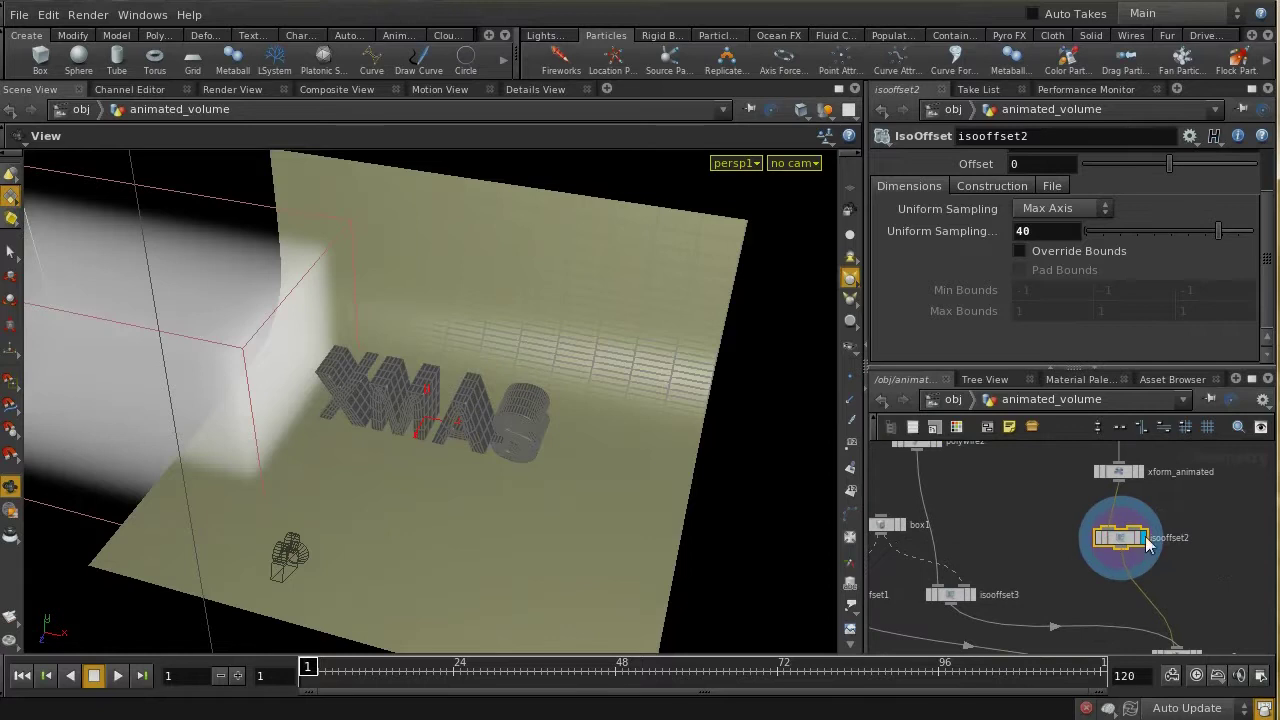
middle_drag(1240, 606, 1198, 502)
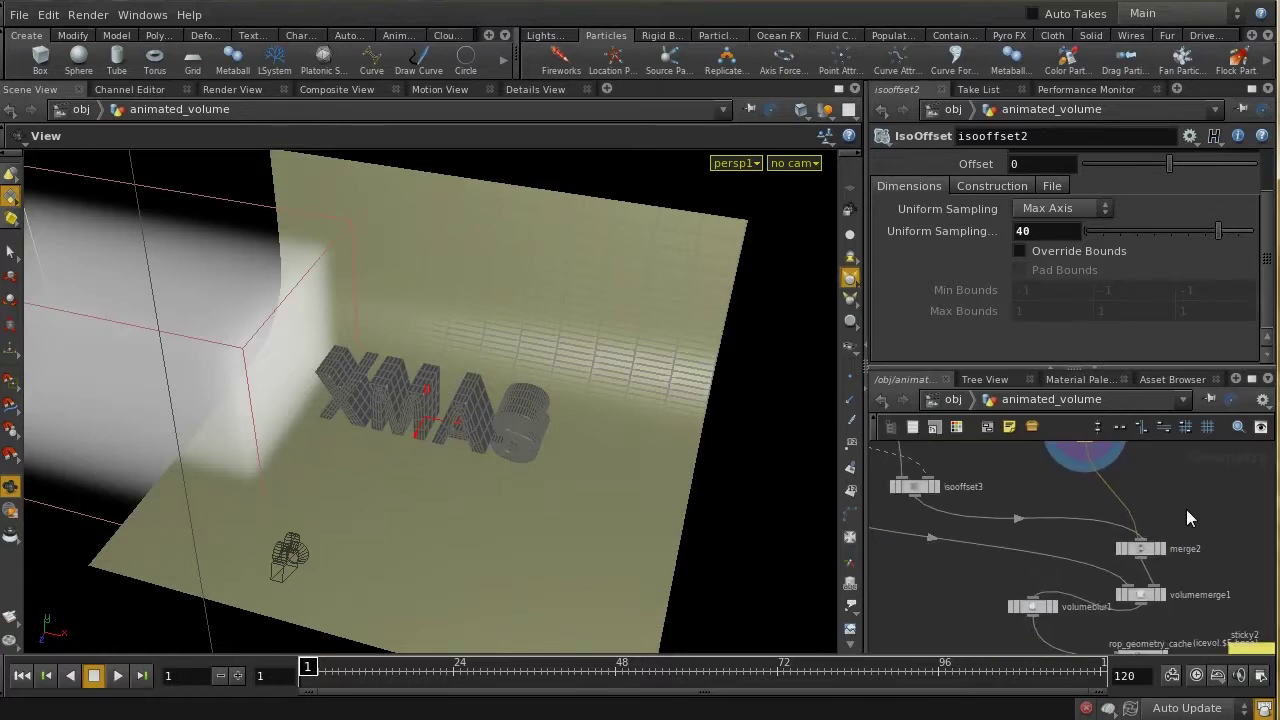
click(1145, 549)
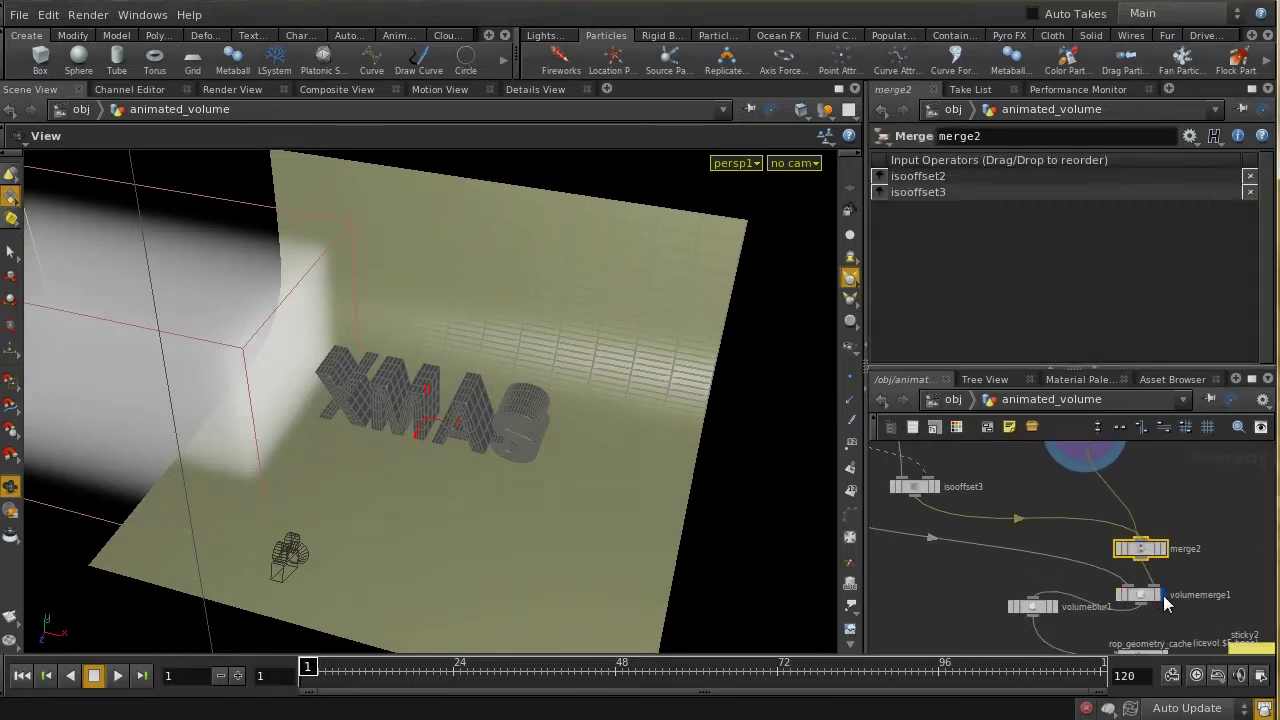
click(1163, 600)
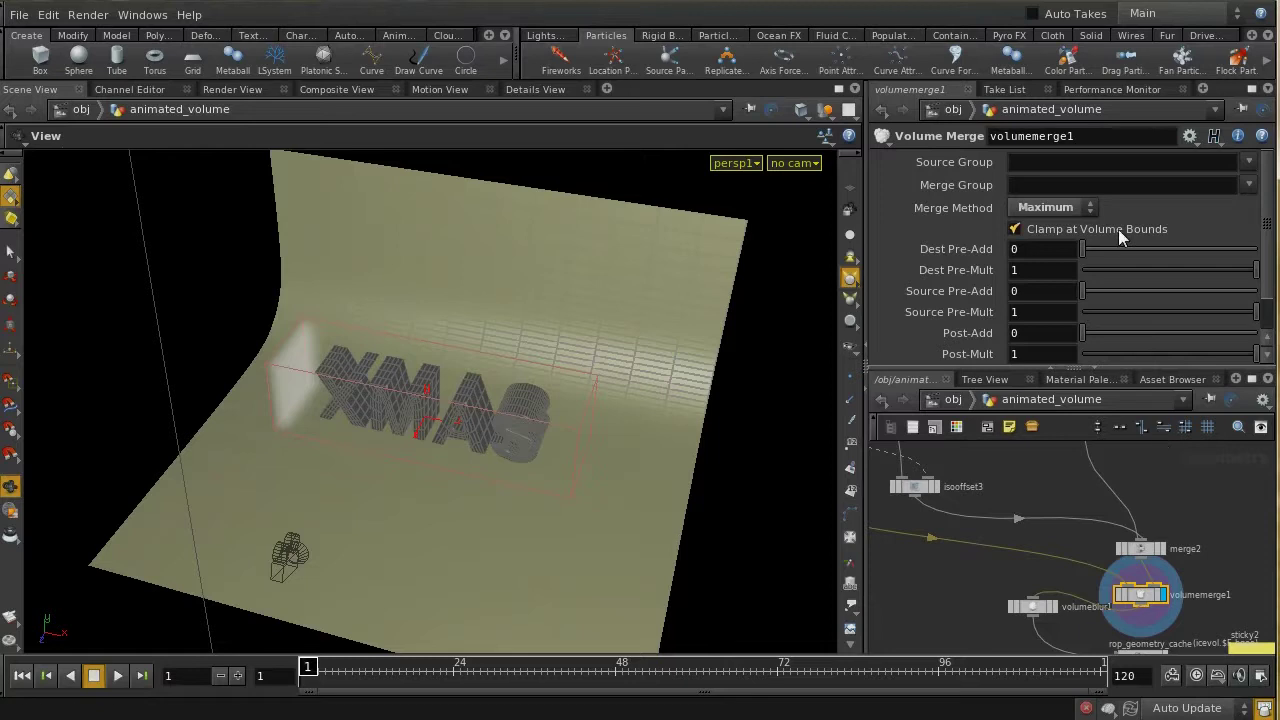
Step: Scrub the timeline to frames 16 and 25 and back to 10 to examine the merged volume's animation
click(400, 683)
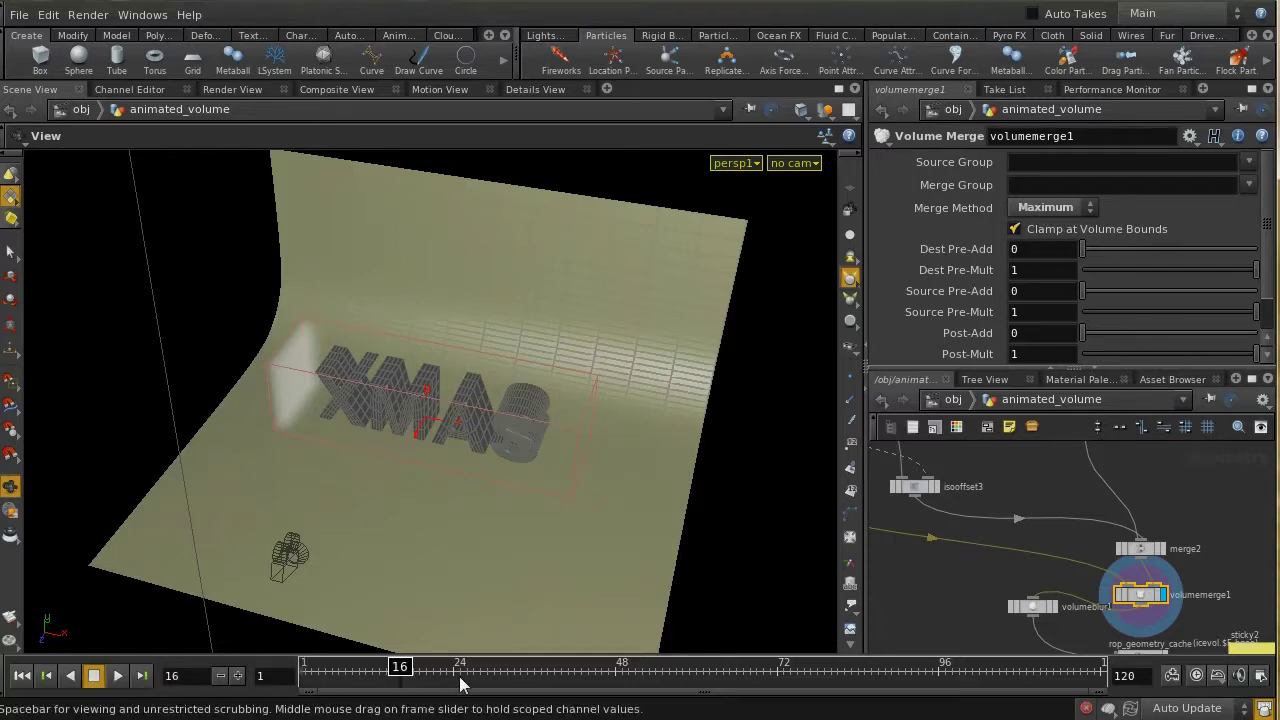
click(462, 680)
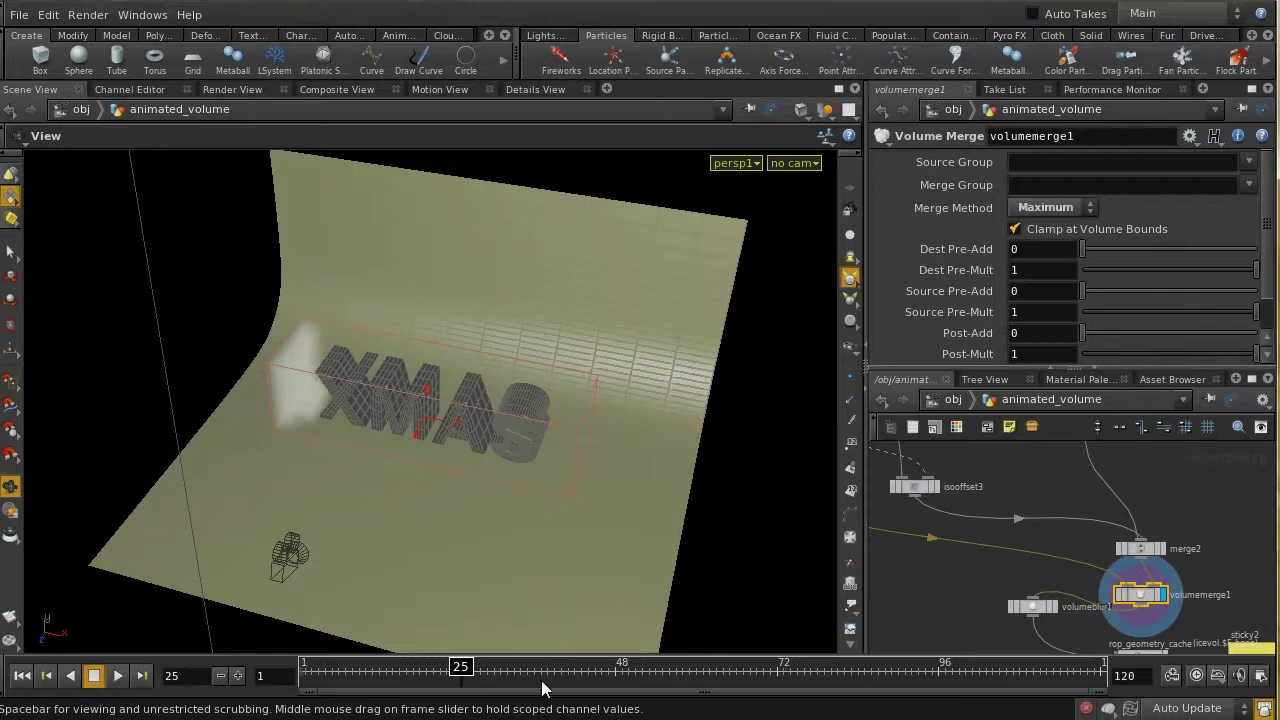
drag(486, 670, 360, 640)
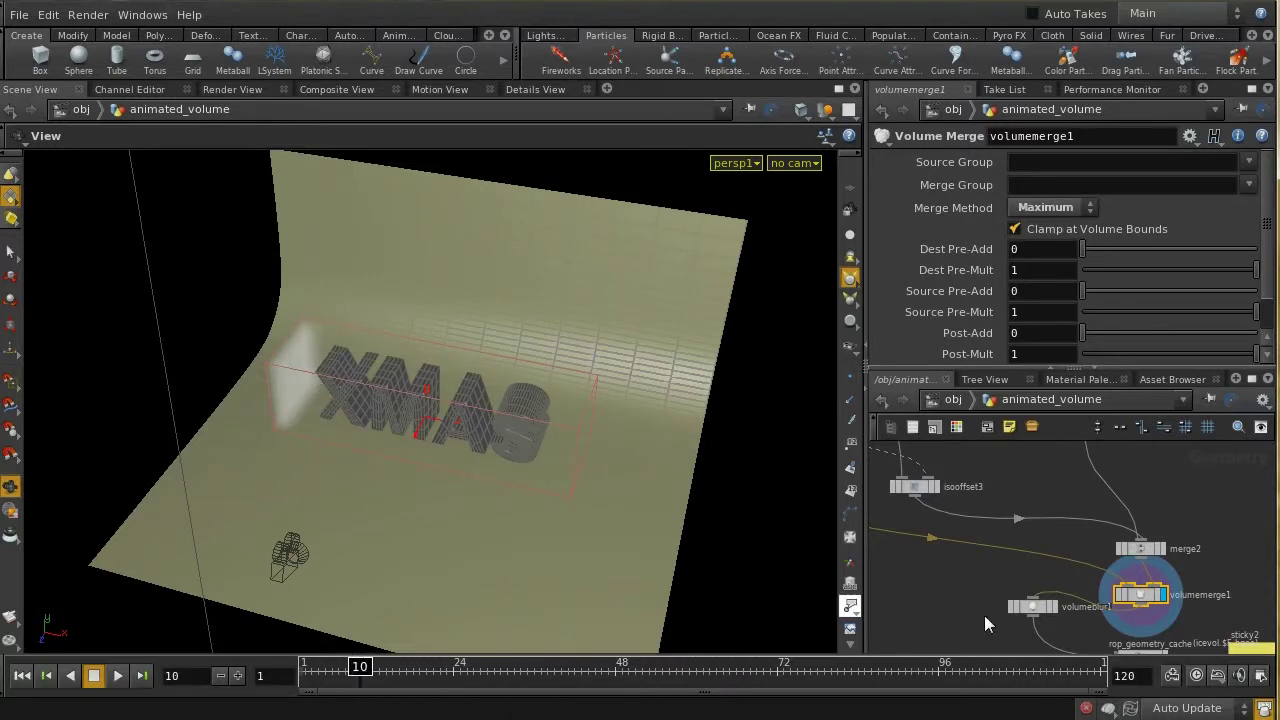
Step: Display the volumeblur1 node and scrub to frame 15 to examine the blurred volume
click(1038, 608)
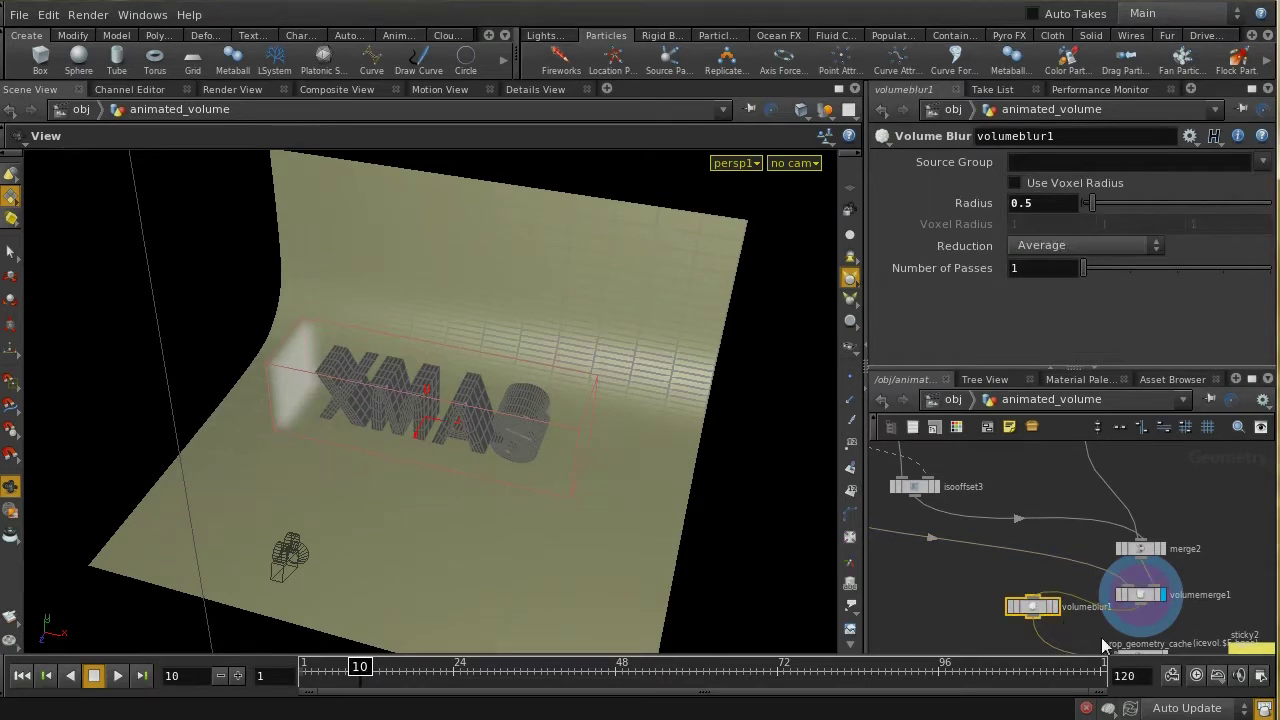
click(1056, 606)
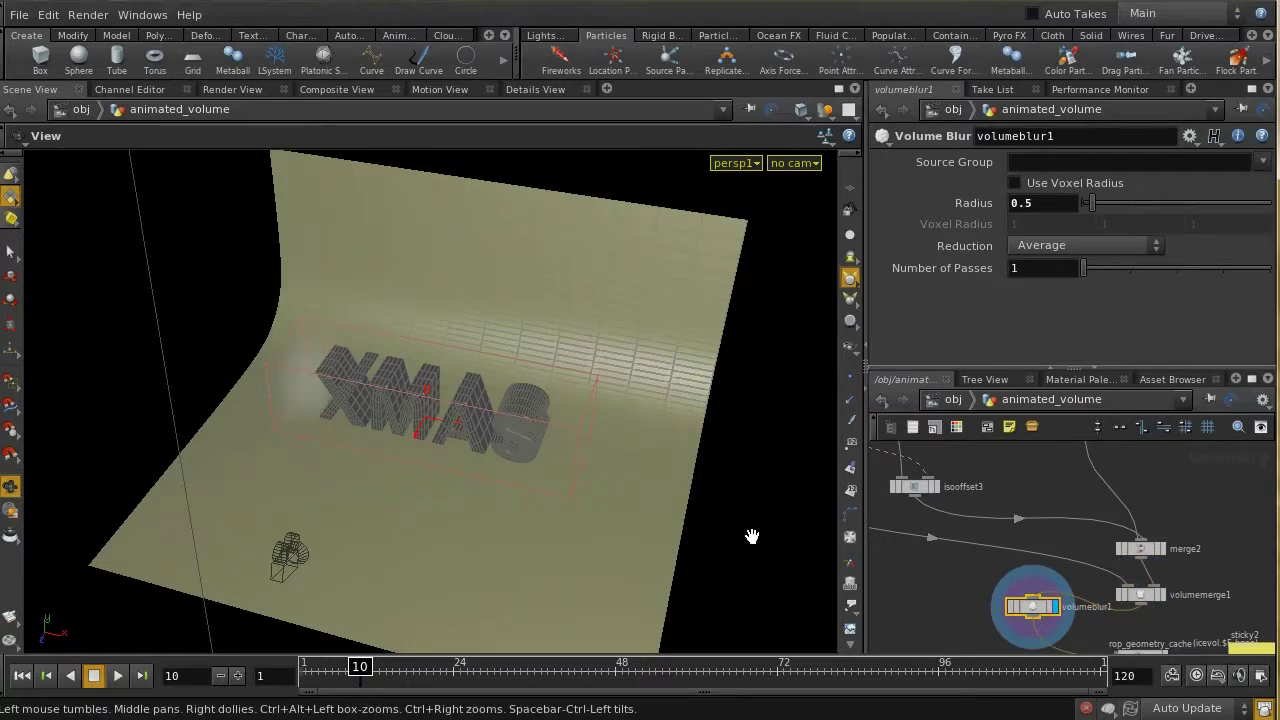
click(373, 666)
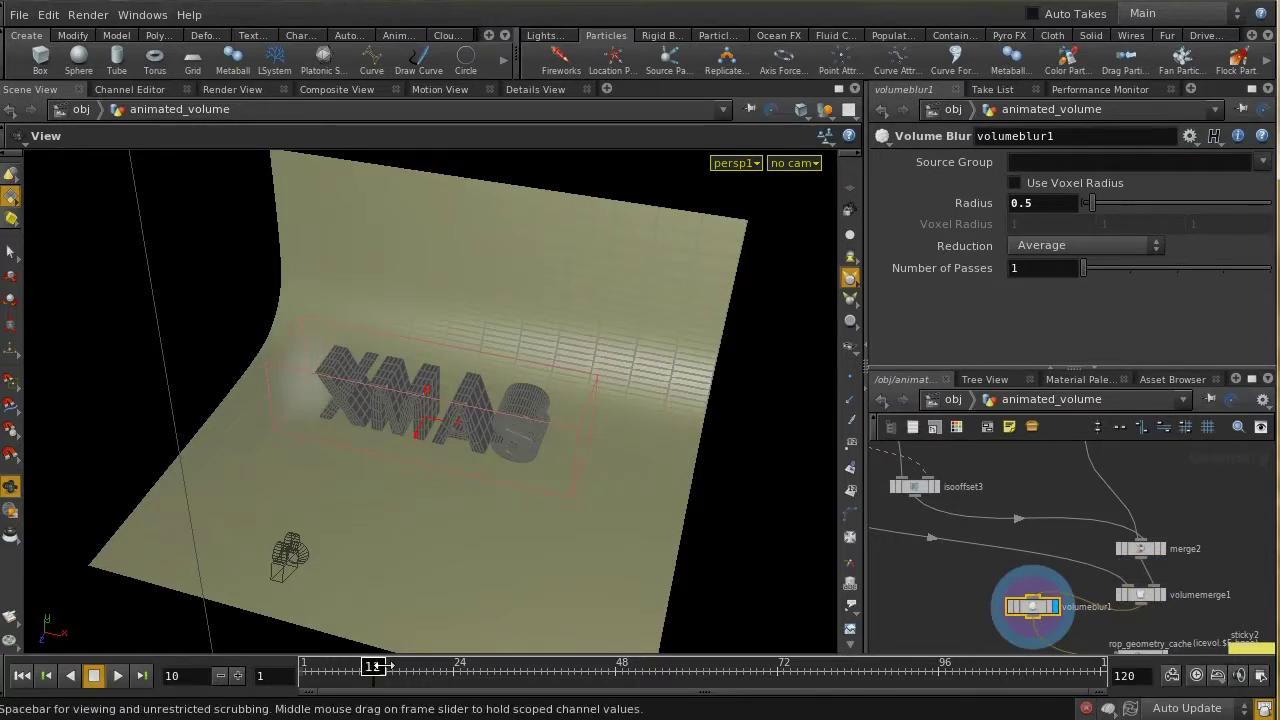
mouse_move(388, 666)
mouse_down()
mouse_move(621, 666)
mouse_move(718, 694)
mouse_move(805, 690)
mouse_move(393, 690)
mouse_up()
Step: Check the rop_geometry_cache settings, and go from the animated_volume network up to the object level and into the xmas network
middle_drag(980, 632, 926, 517)
click(1100, 549)
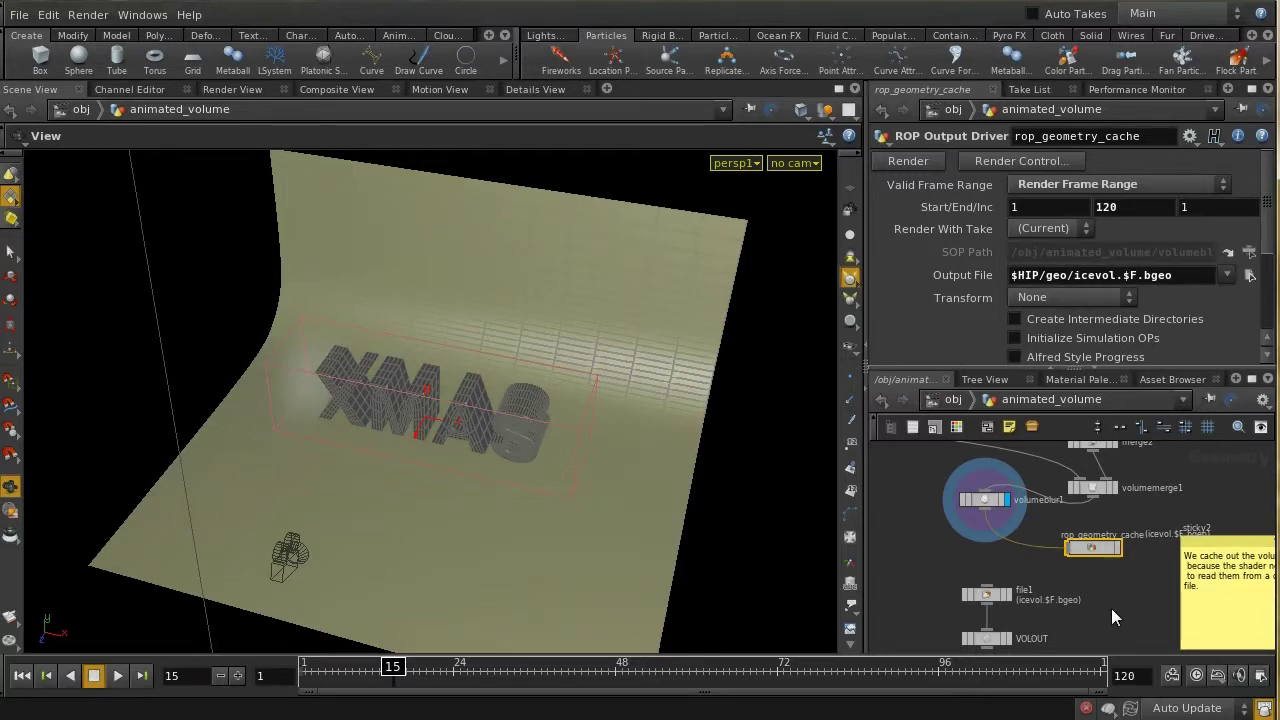
key(u)
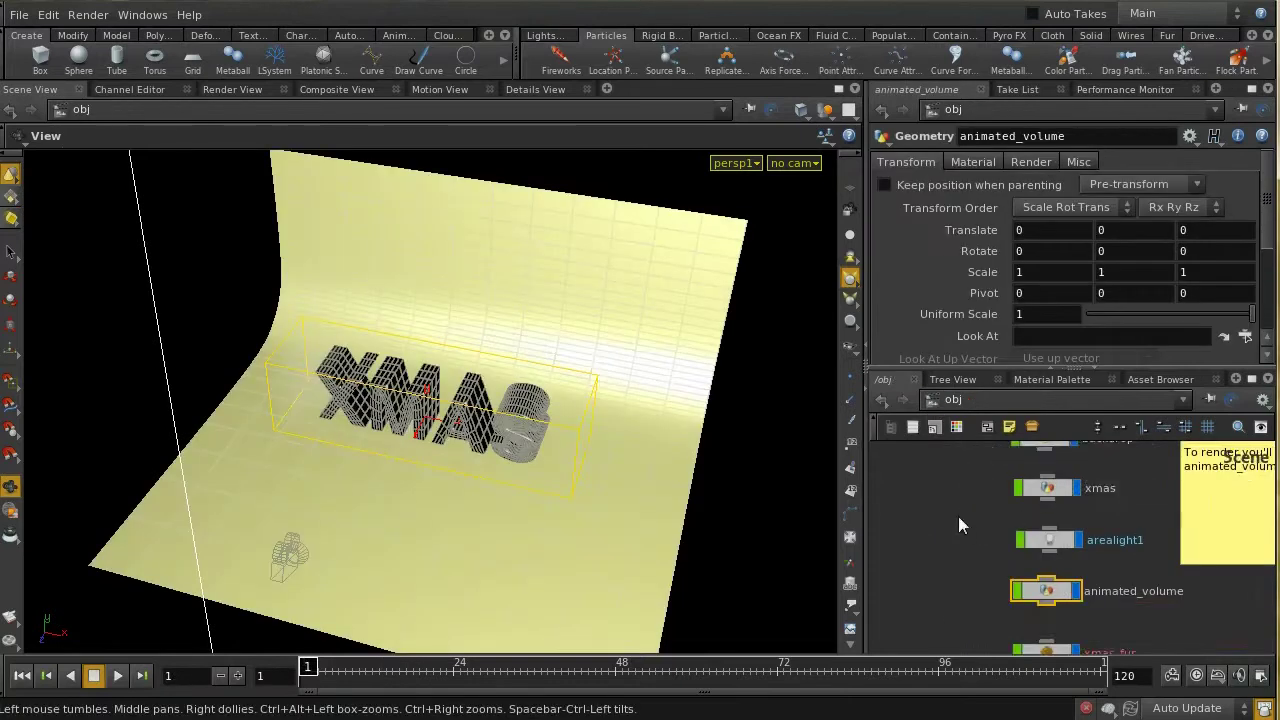
middle_drag(968, 478, 949, 533)
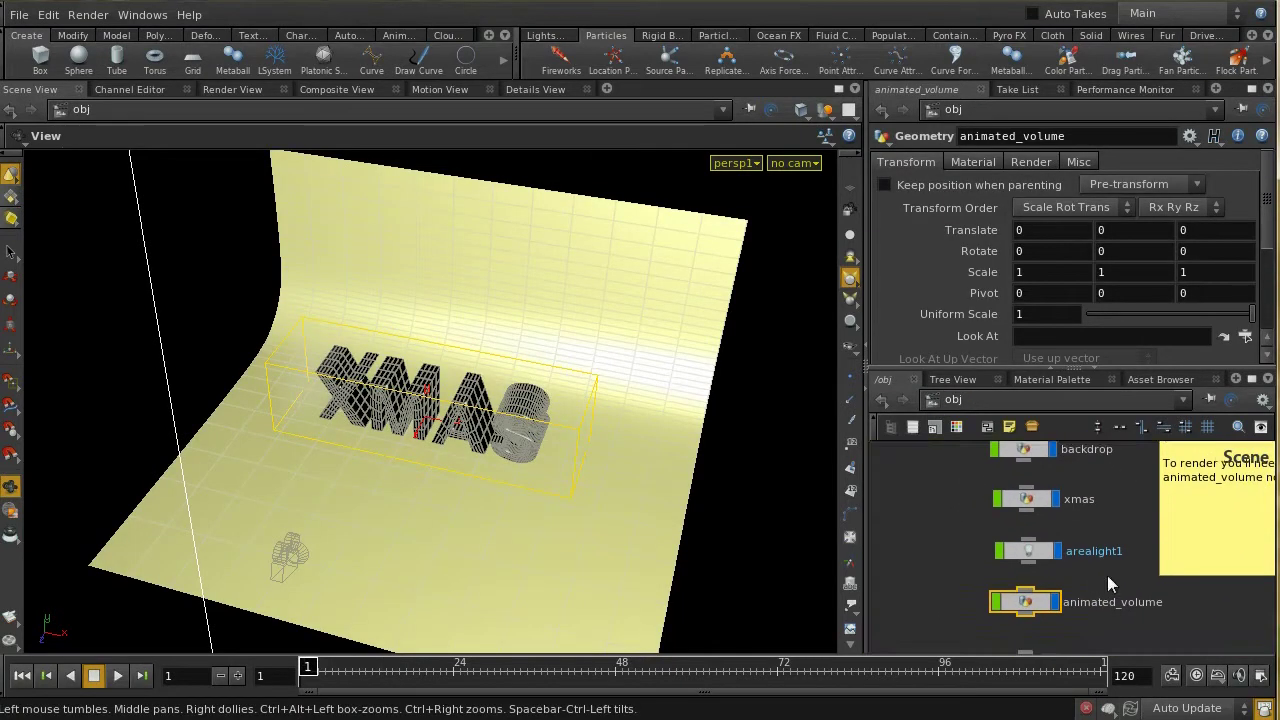
middle_drag(1113, 585, 1164, 514)
double_click(1120, 531)
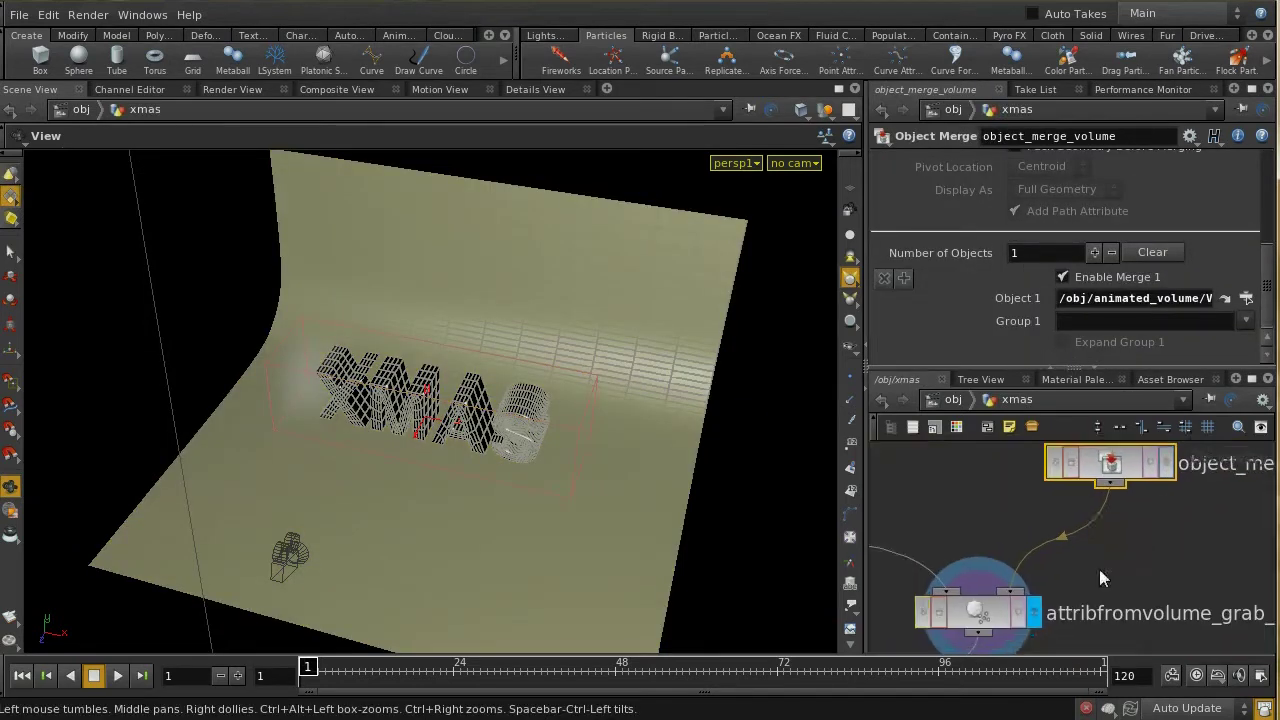
Step: Inspect the point density values of the attribfromvolume node in the geometry spreadsheet, sorted from highest to lowest density
click(978, 612)
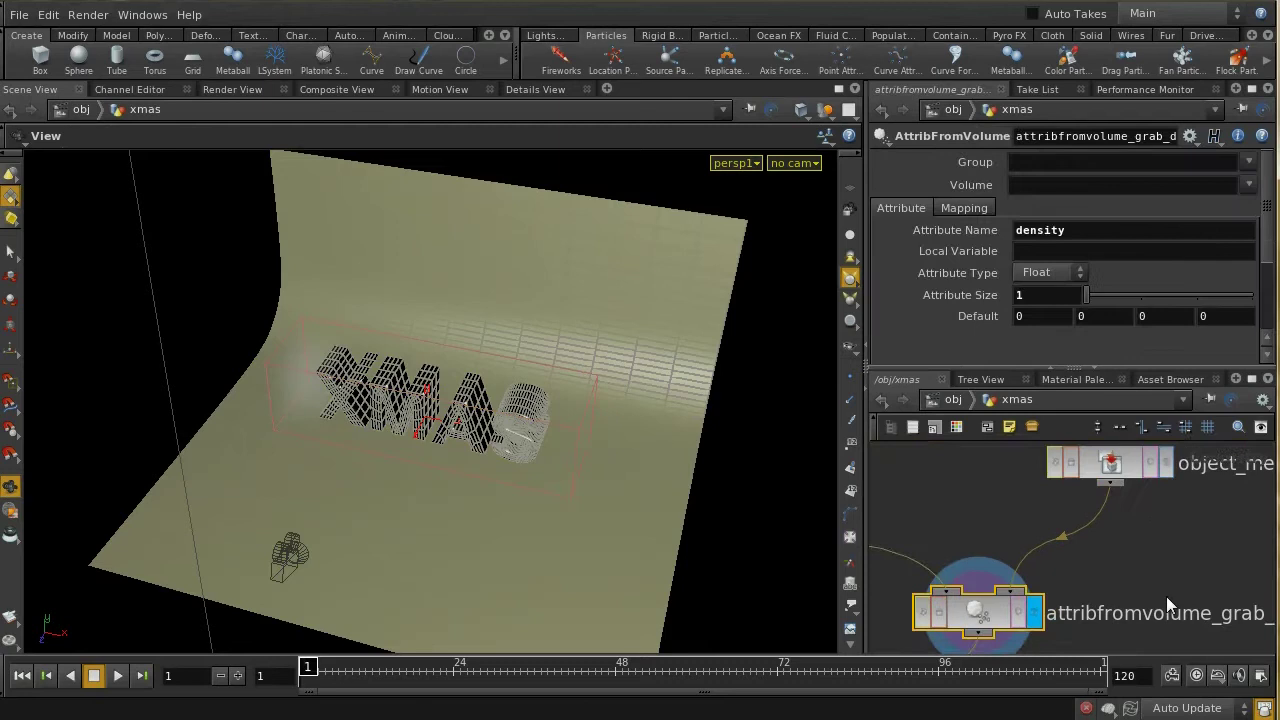
middle_drag(1168, 605, 1158, 474)
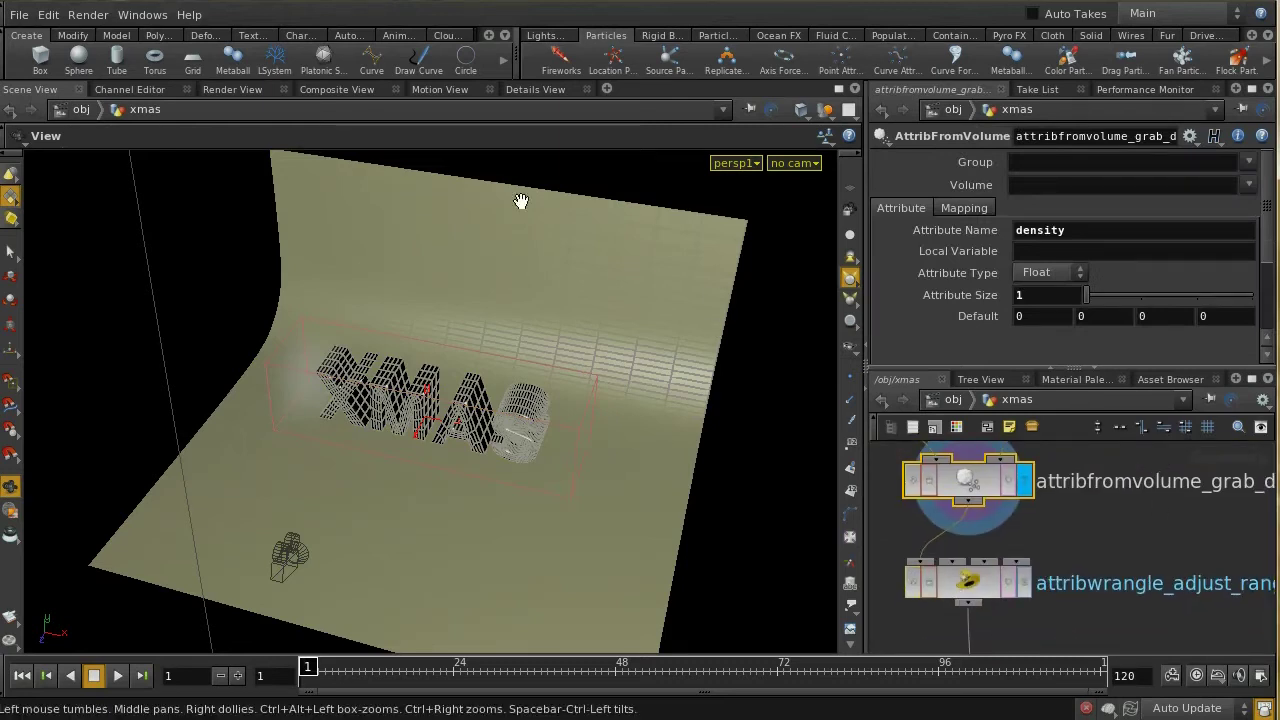
click(548, 89)
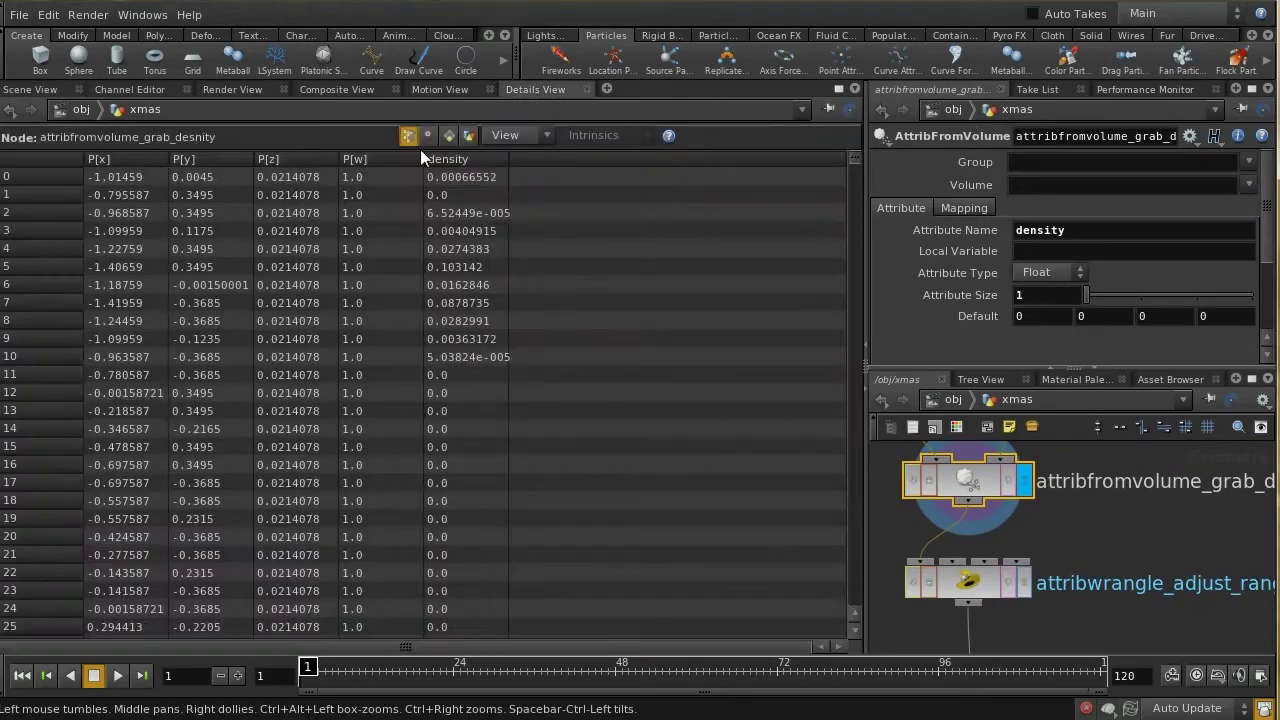
click(450, 160)
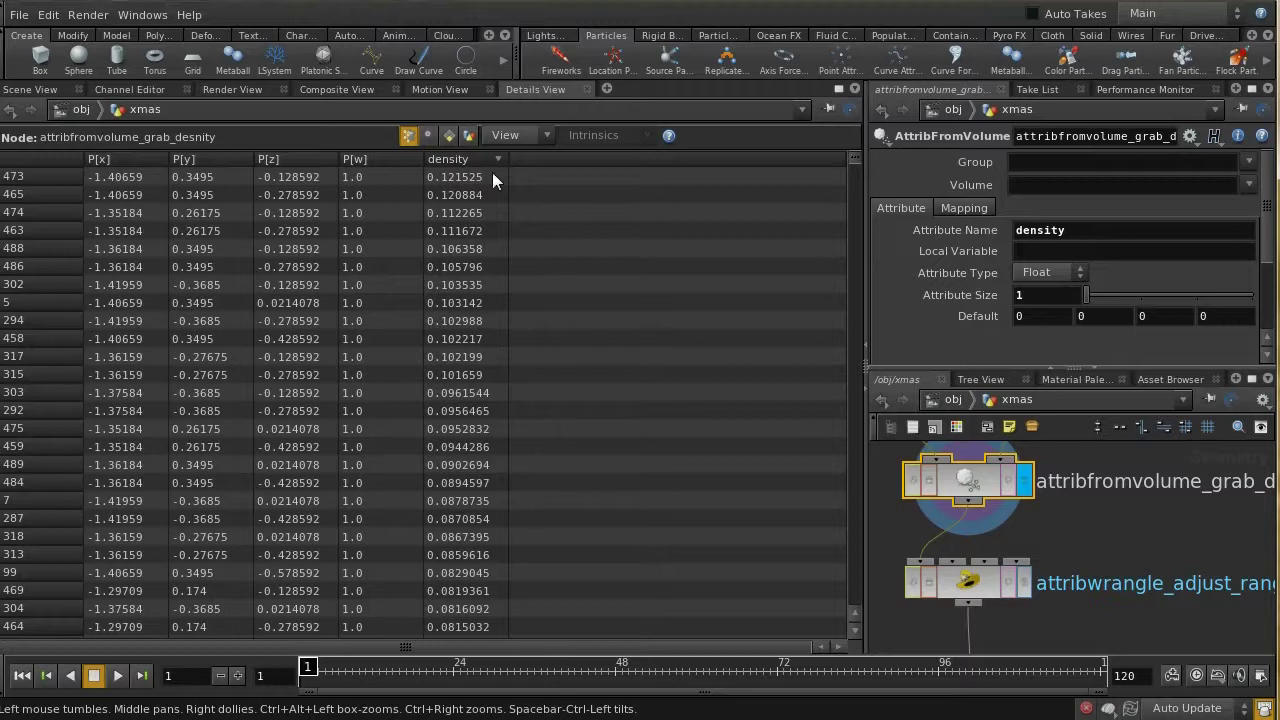
click(495, 161)
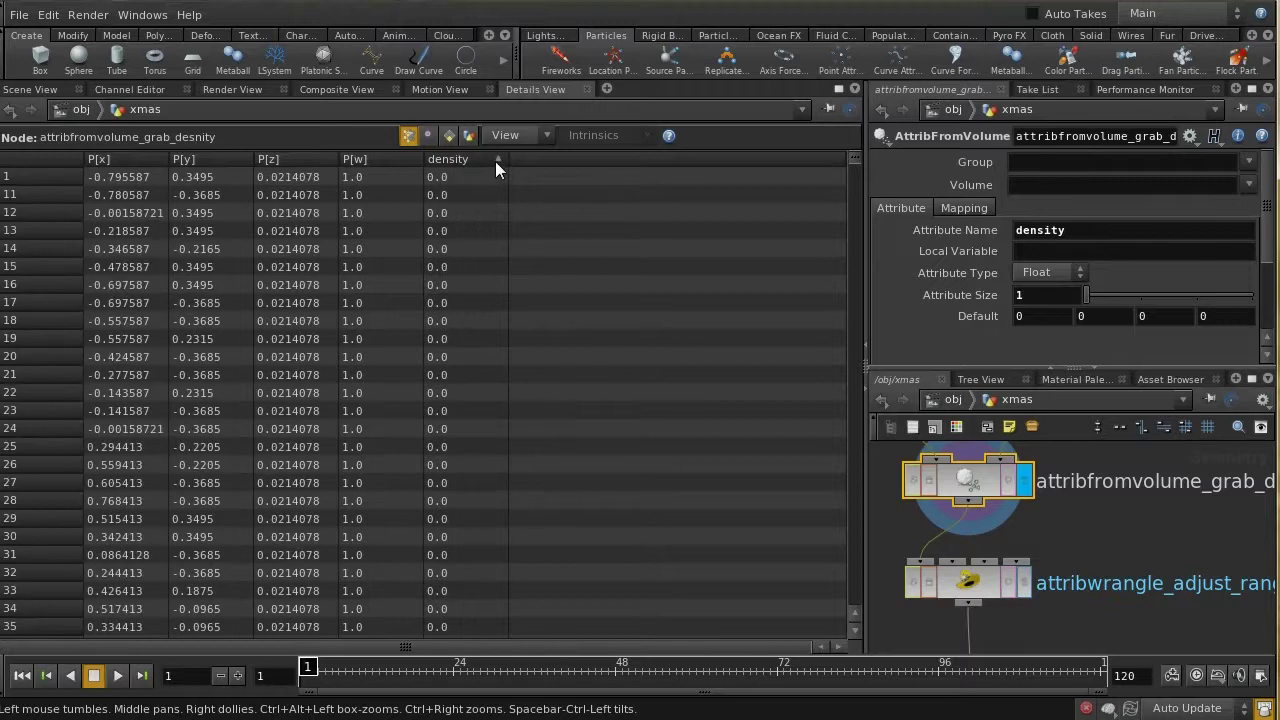
click(495, 161)
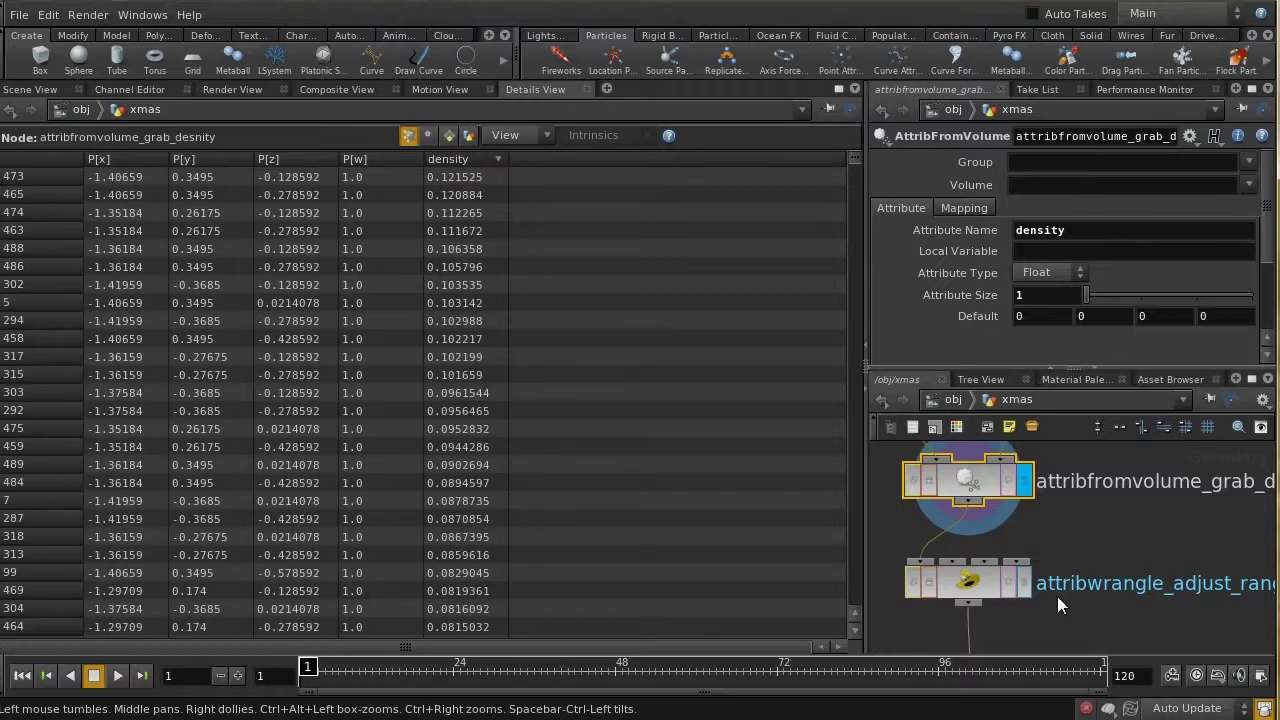
Step: Read the full VEXpression of attribwrangle_adjust_range and compare its density values with those of the preceding attribfromvolume node
click(987, 586)
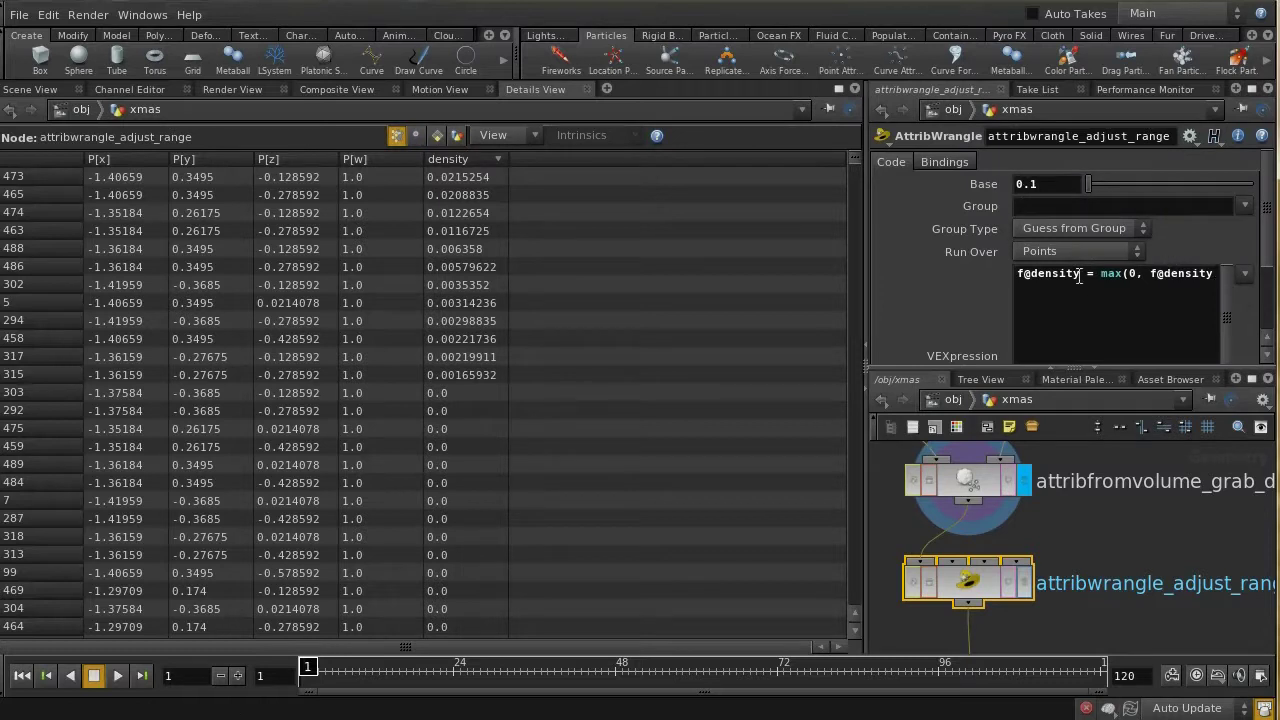
click(1251, 89)
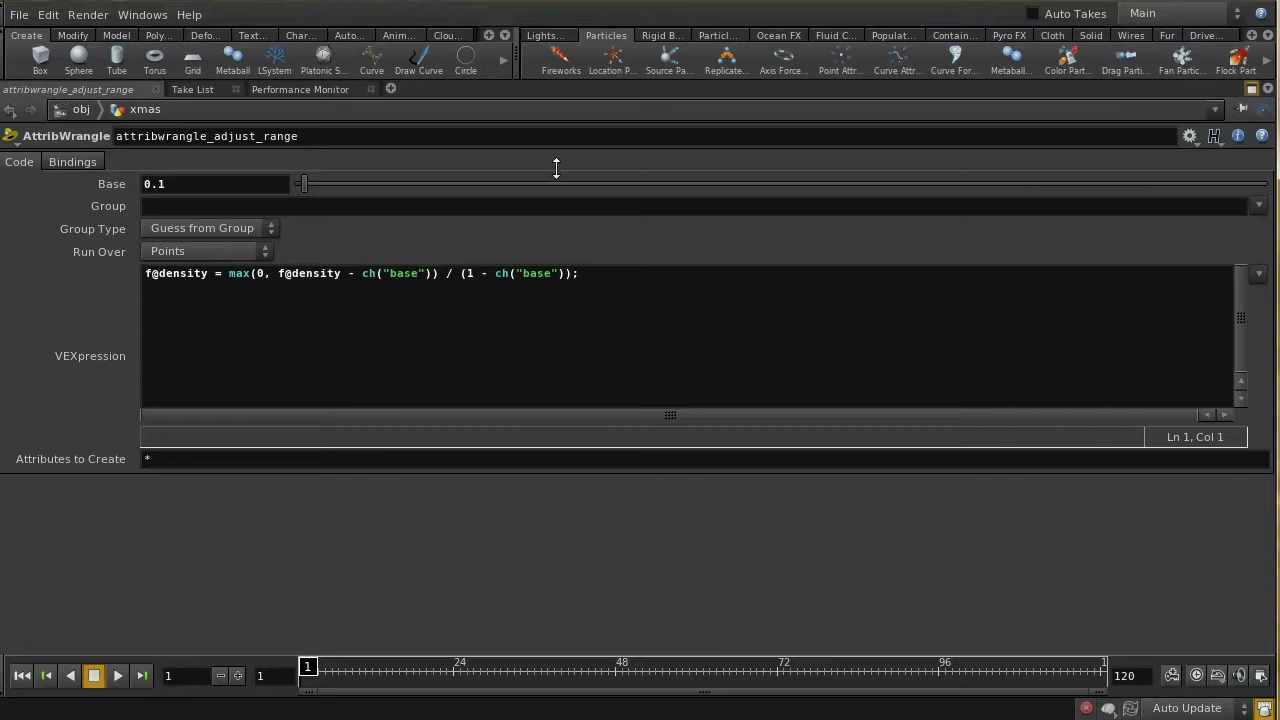
click(1252, 89)
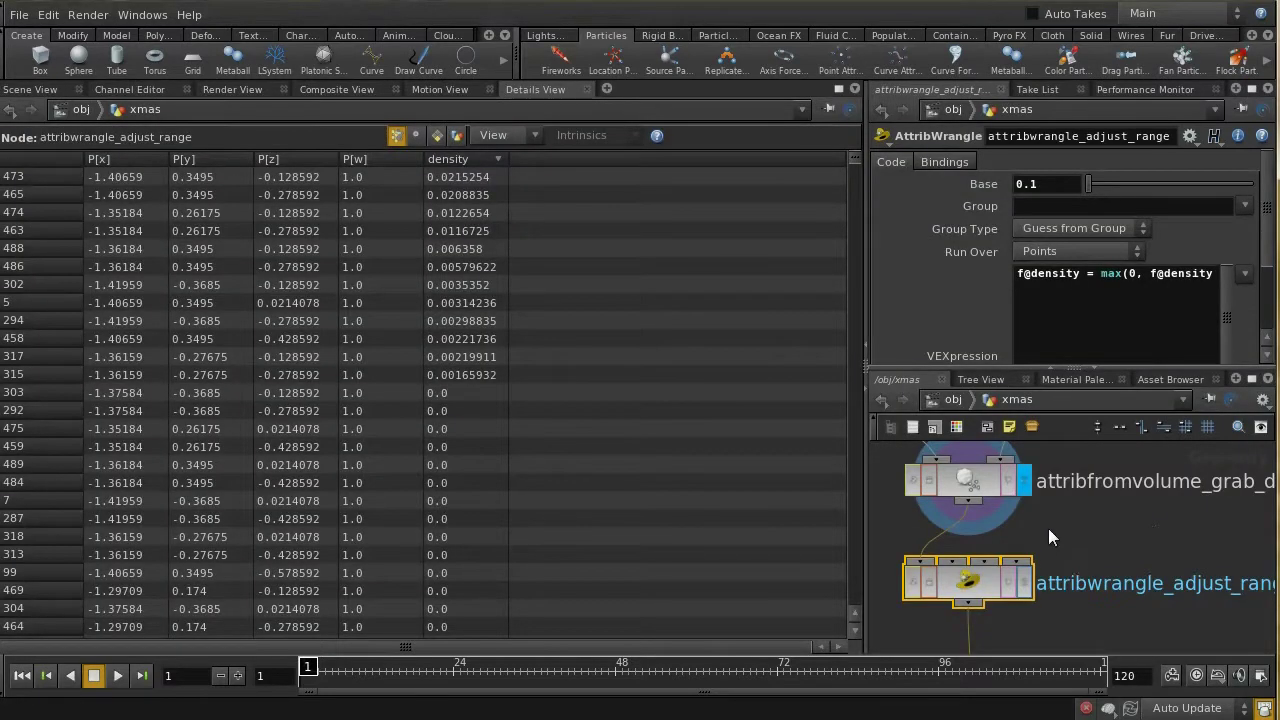
click(1001, 542)
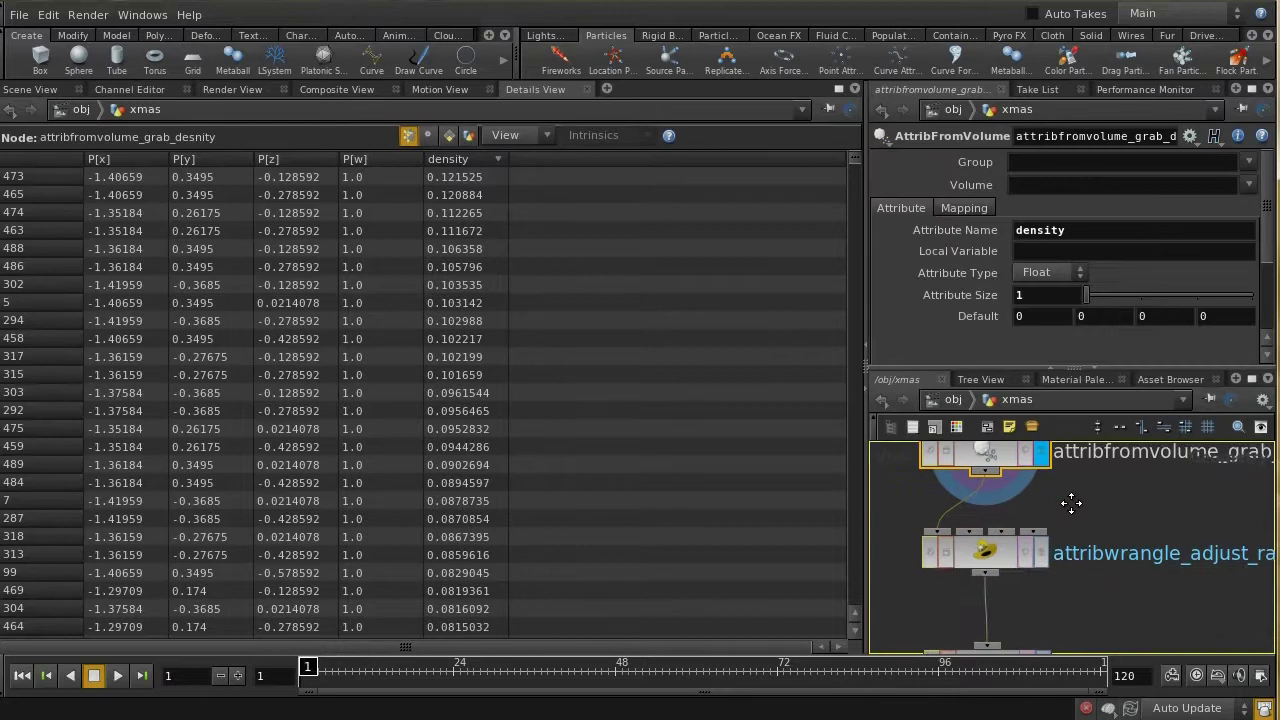
click(1003, 555)
middle_drag(1115, 568, 1115, 487)
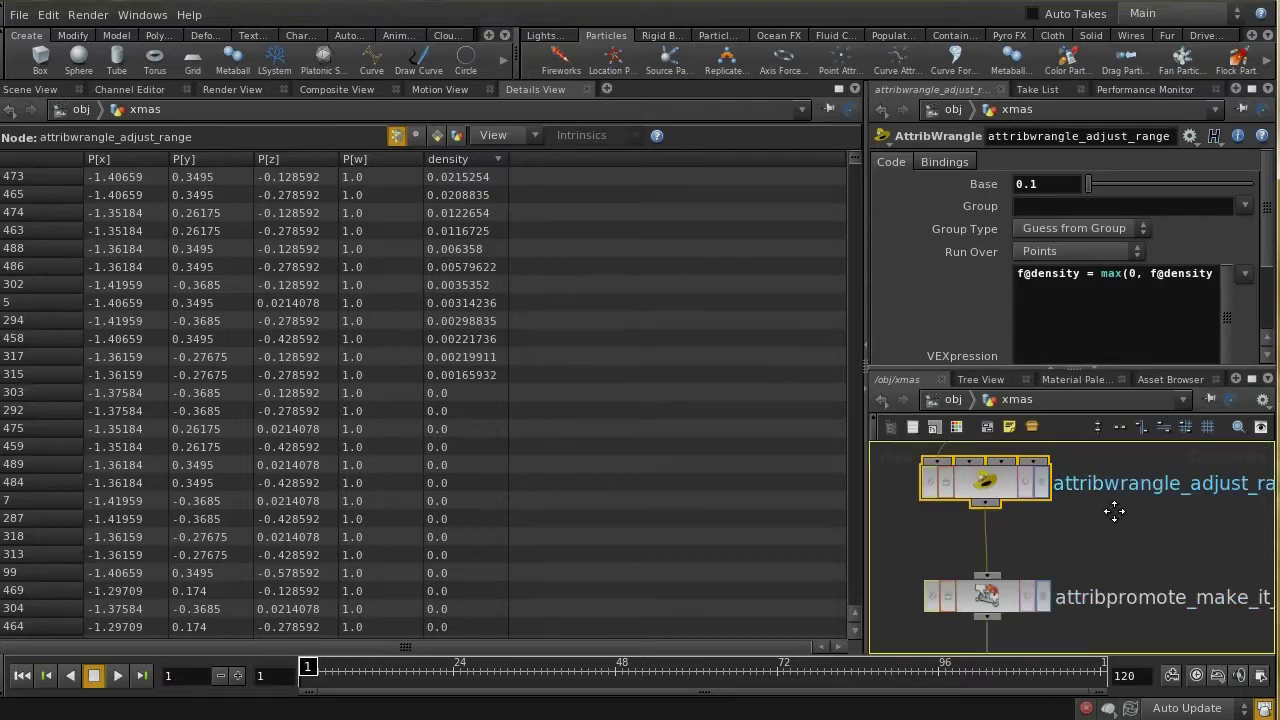
Step: Examine the primitive density attribute from the attribpromote node and its renaming in attribute_rename_to_furlength
click(983, 588)
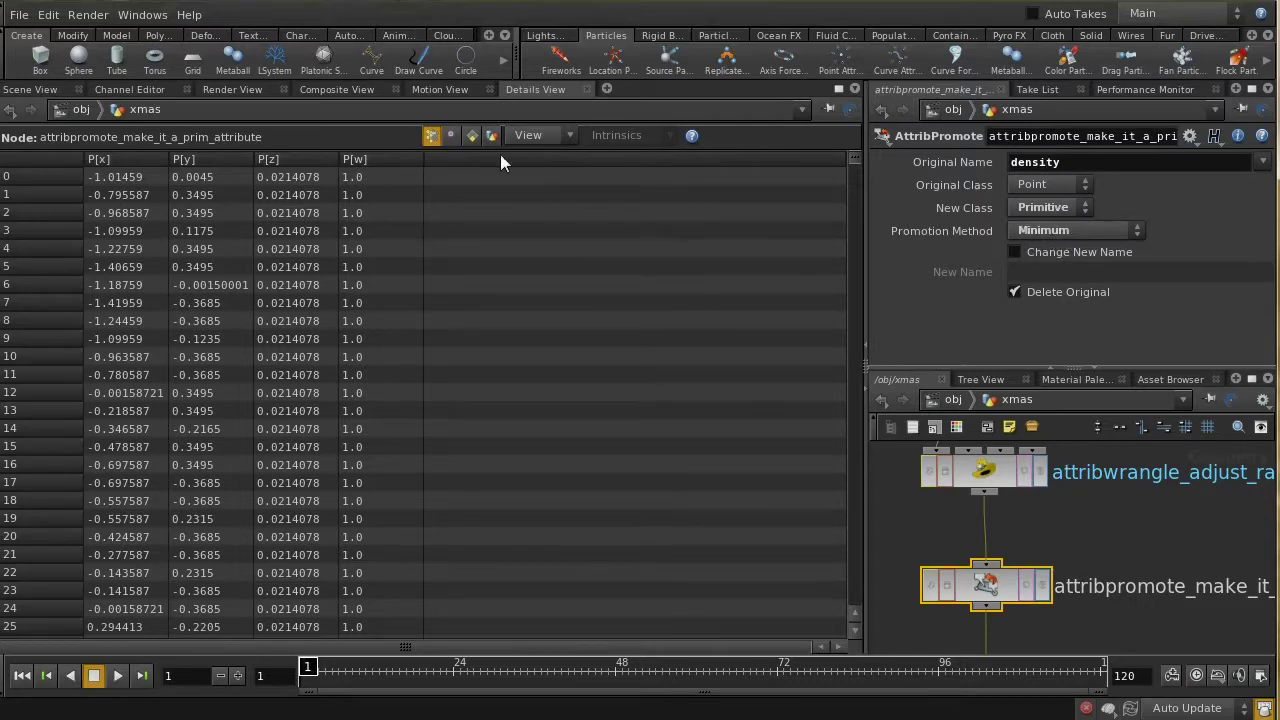
click(472, 136)
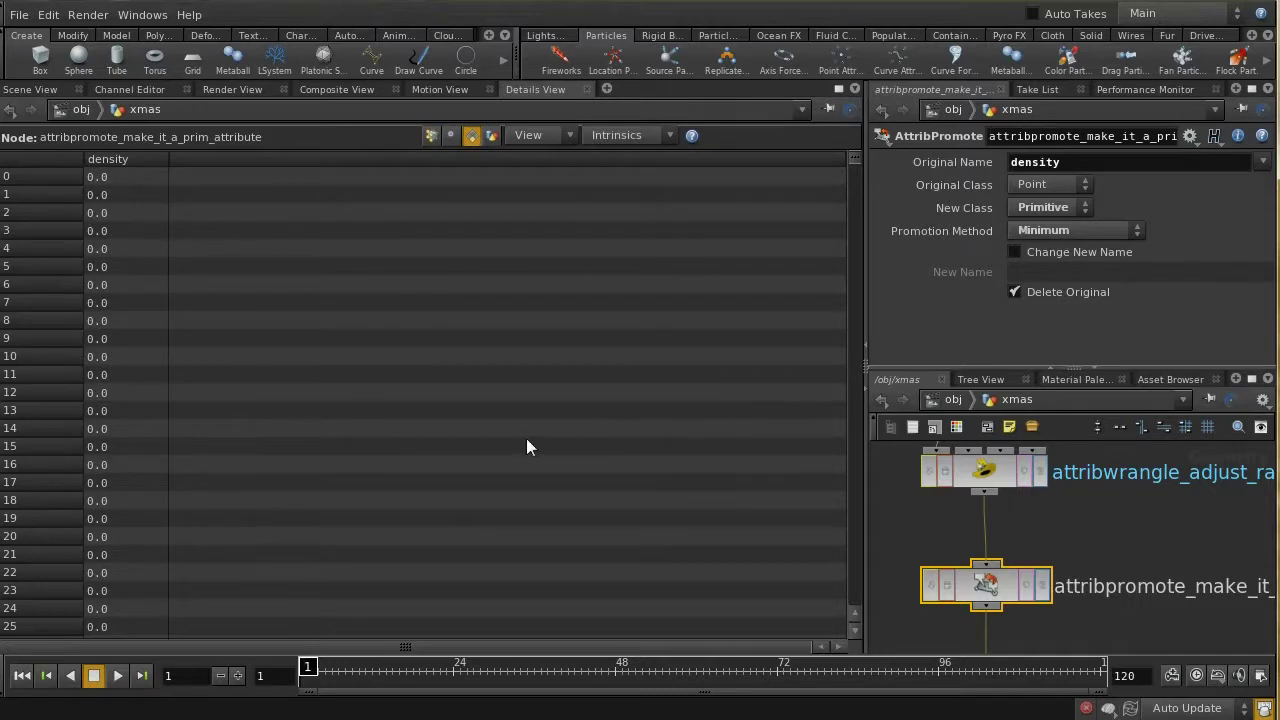
middle_drag(1172, 594, 1136, 504)
click(970, 600)
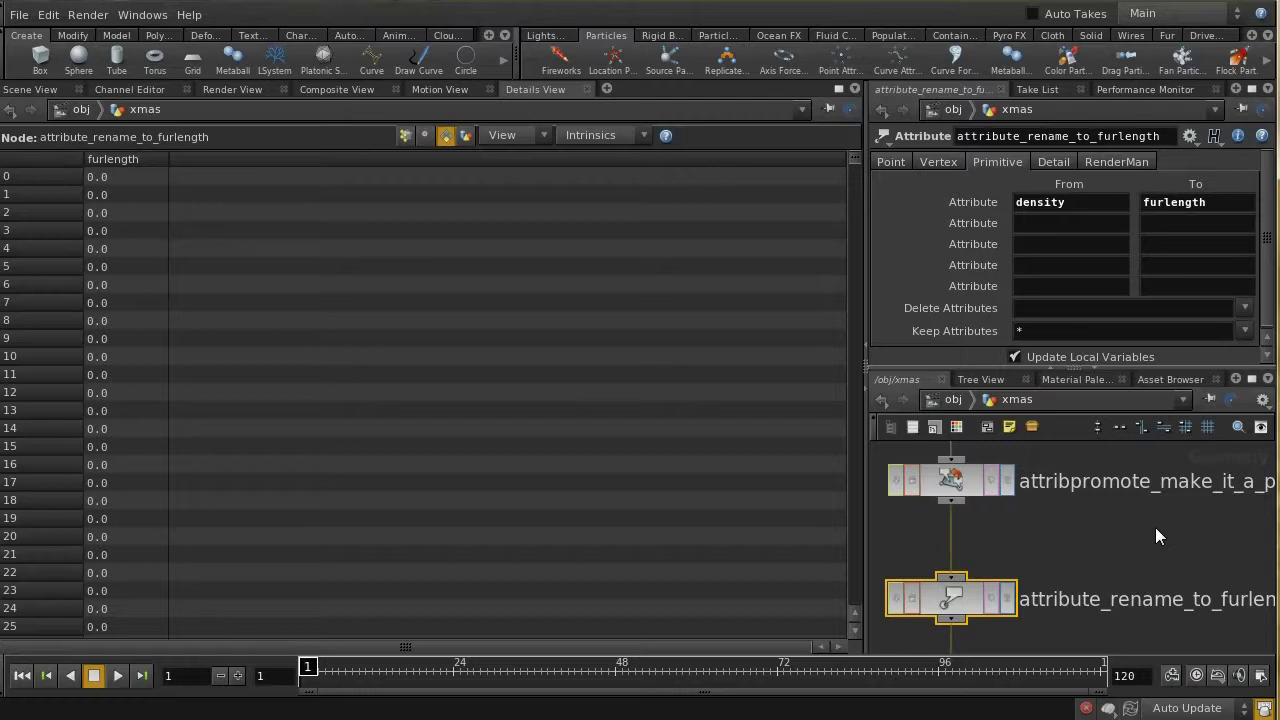
Step: Follow the xmas network down to the RENDER null and the hairpolys node, checking RENDER's primitive attributes
middle_drag(1152, 574, 1201, 518)
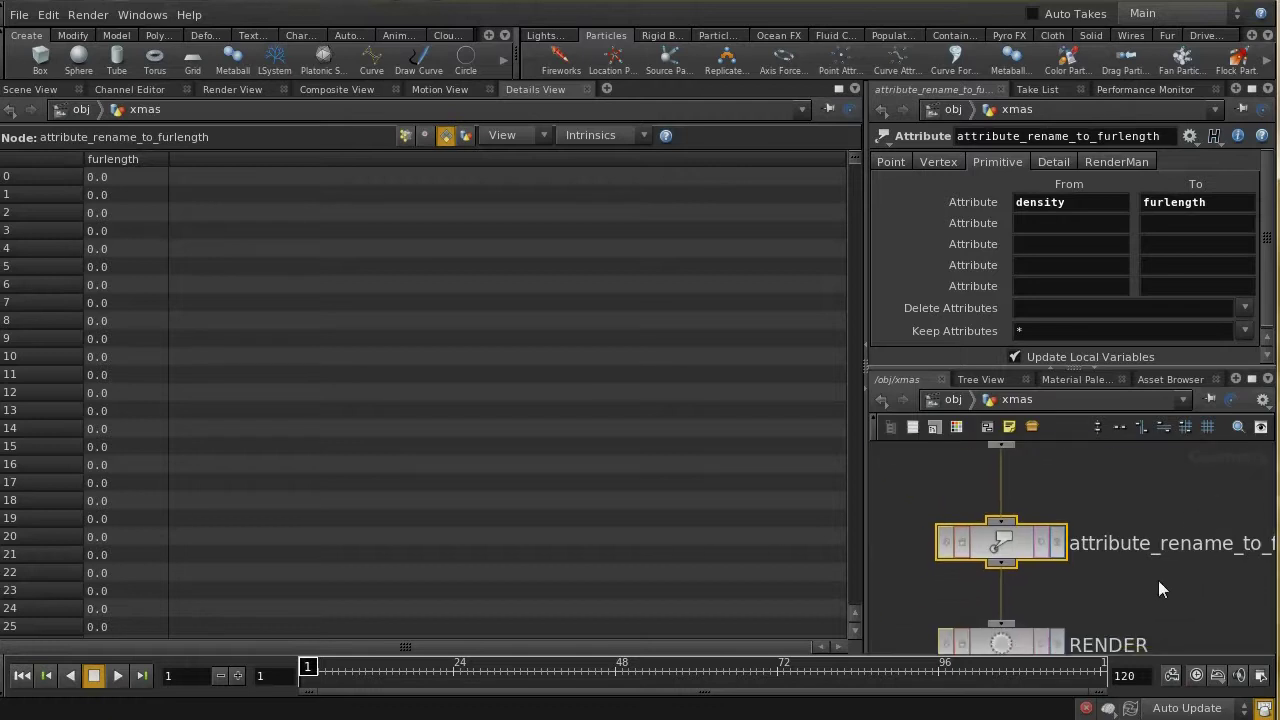
middle_drag(1158, 580, 1162, 543)
middle_drag(1108, 594, 1114, 538)
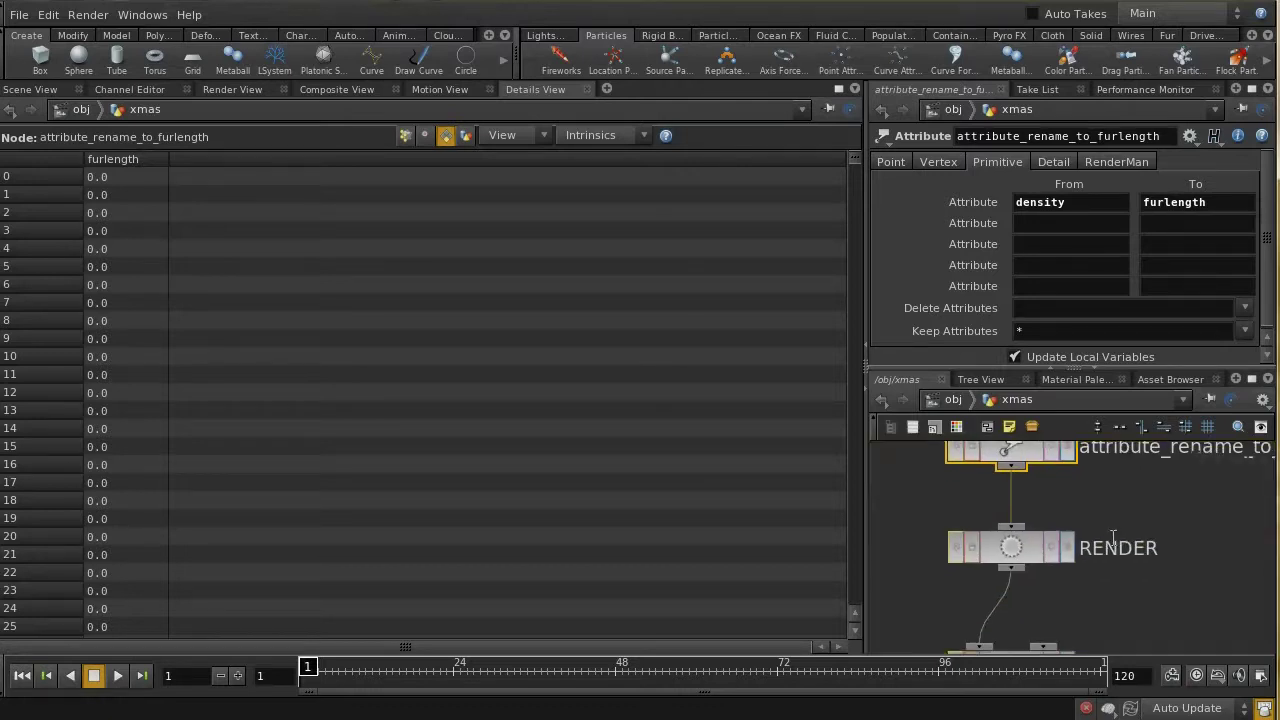
middle_drag(1129, 613, 1154, 535)
click(1041, 510)
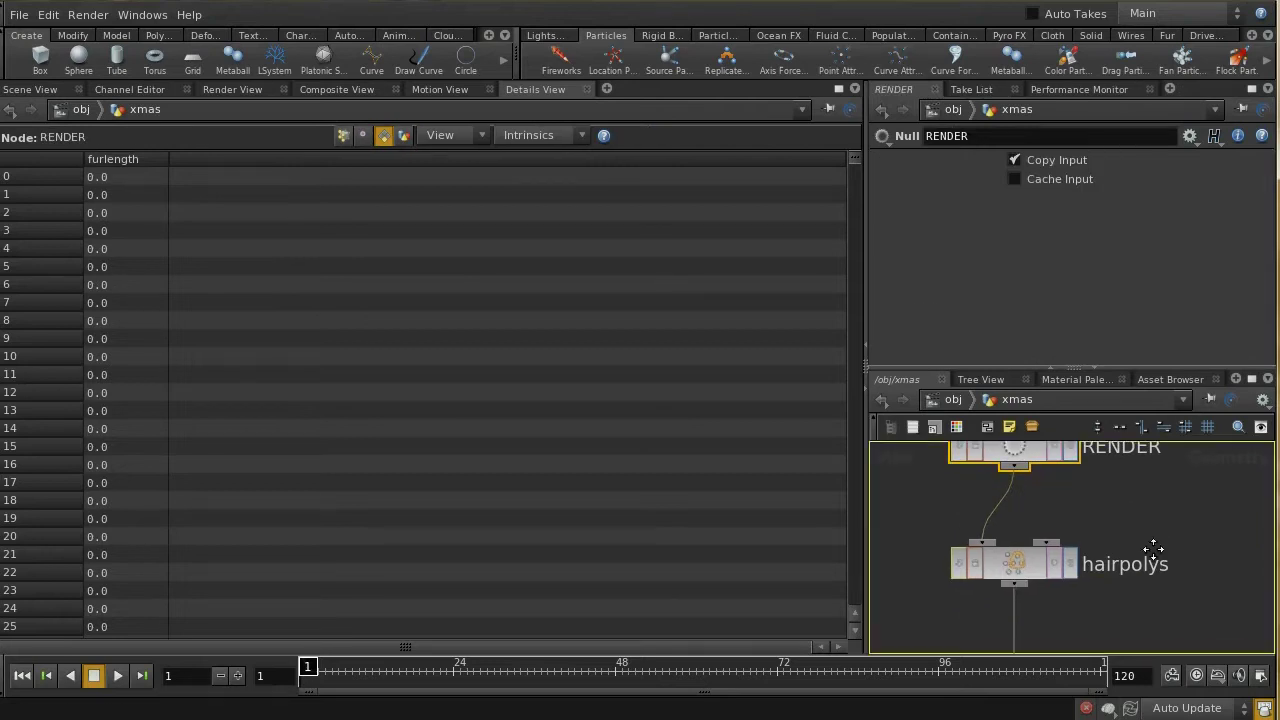
middle_drag(1154, 551, 1136, 460)
Step: Return to the object level and examine the xmas_fur object's Basic, Thickness and Shape parameters
click(955, 400)
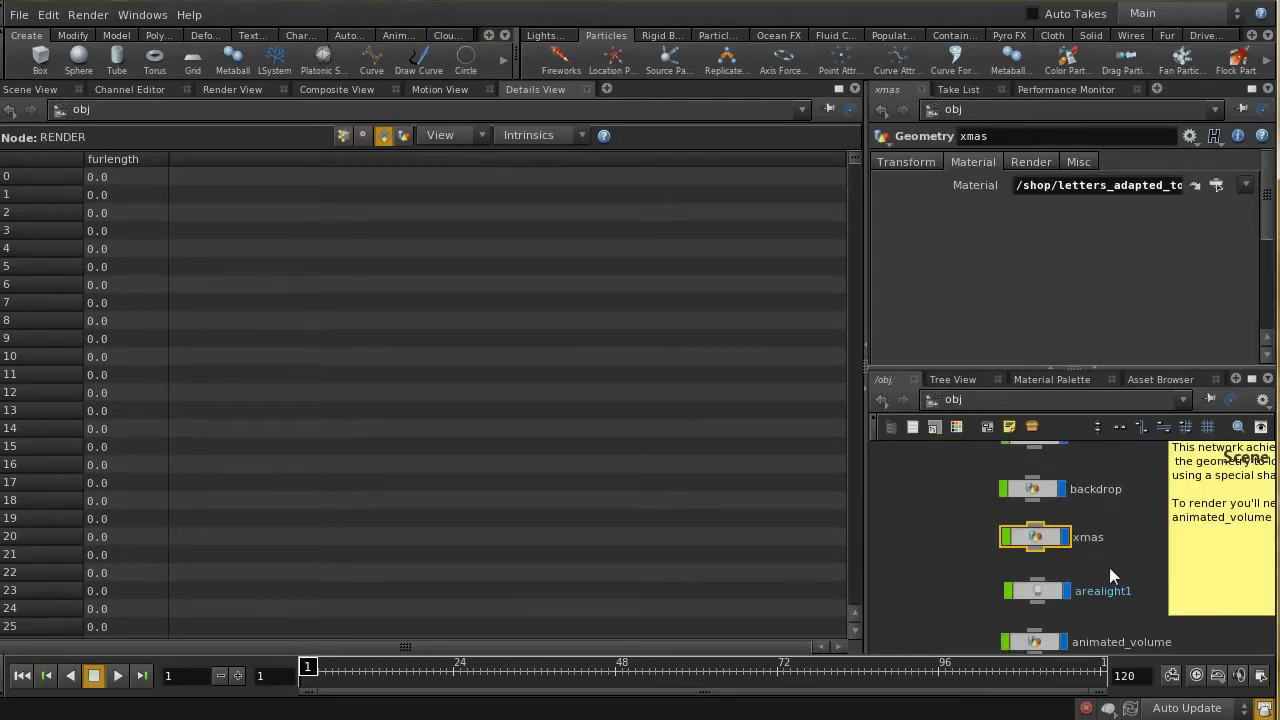
middle_drag(1099, 563, 1086, 548)
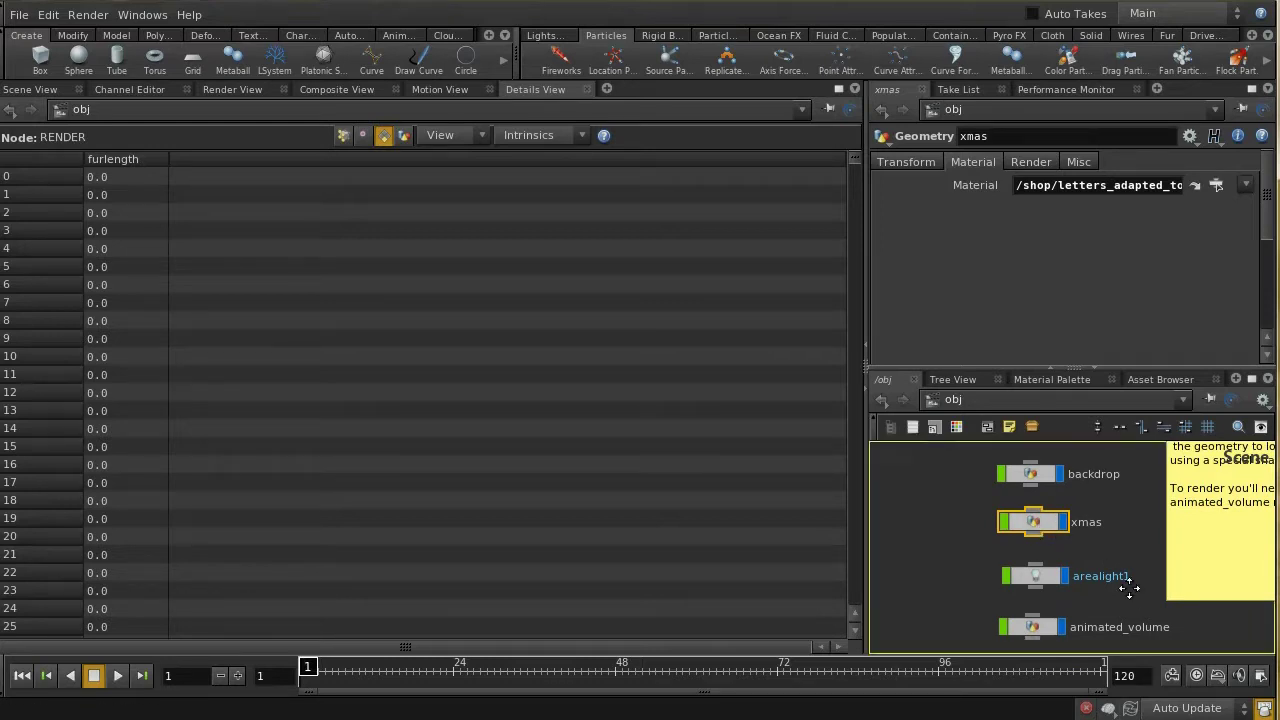
middle_drag(1125, 645, 1117, 552)
click(1008, 588)
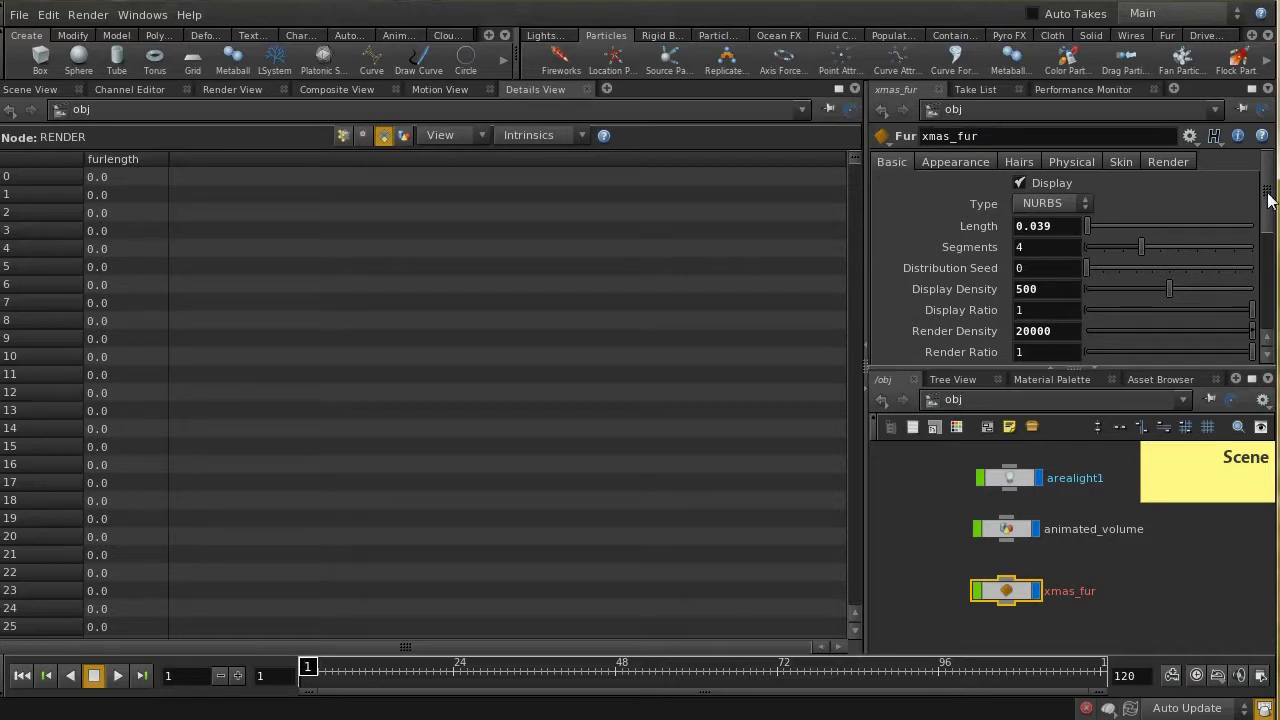
mouse_move(1268, 198)
mouse_down()
mouse_move(1268, 214)
mouse_move(1268, 192)
mouse_up()
click(973, 165)
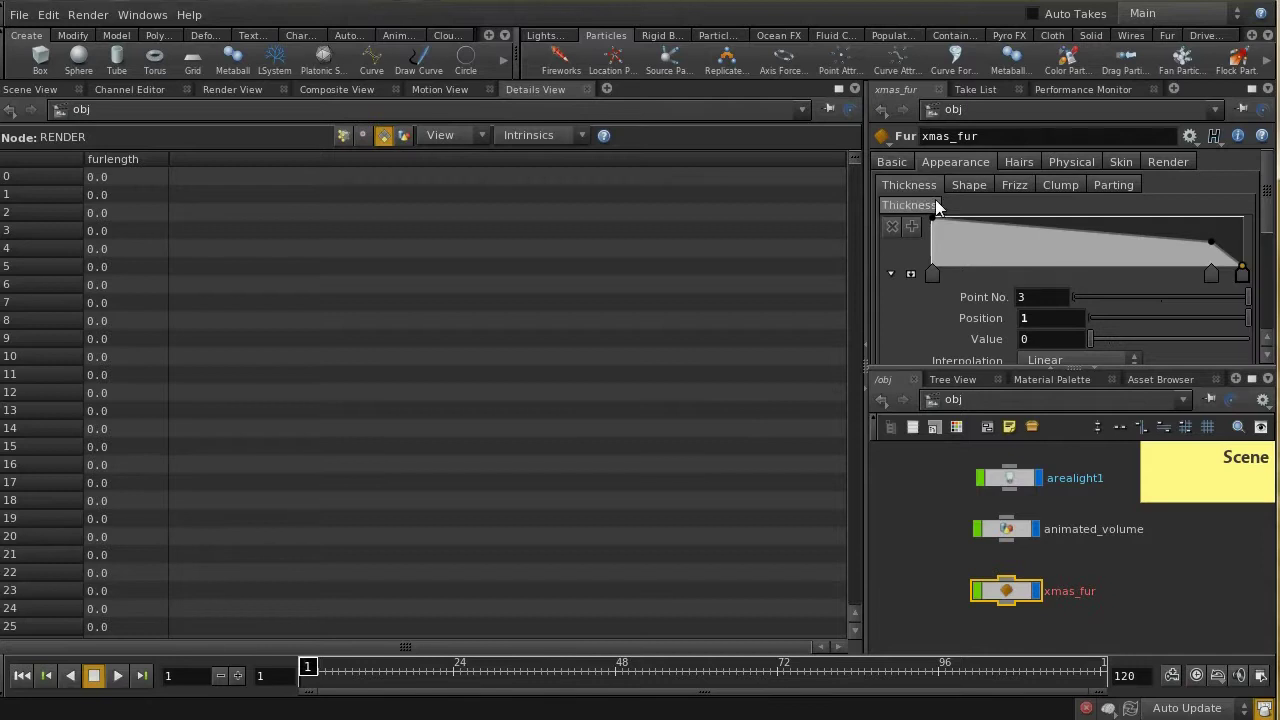
click(969, 185)
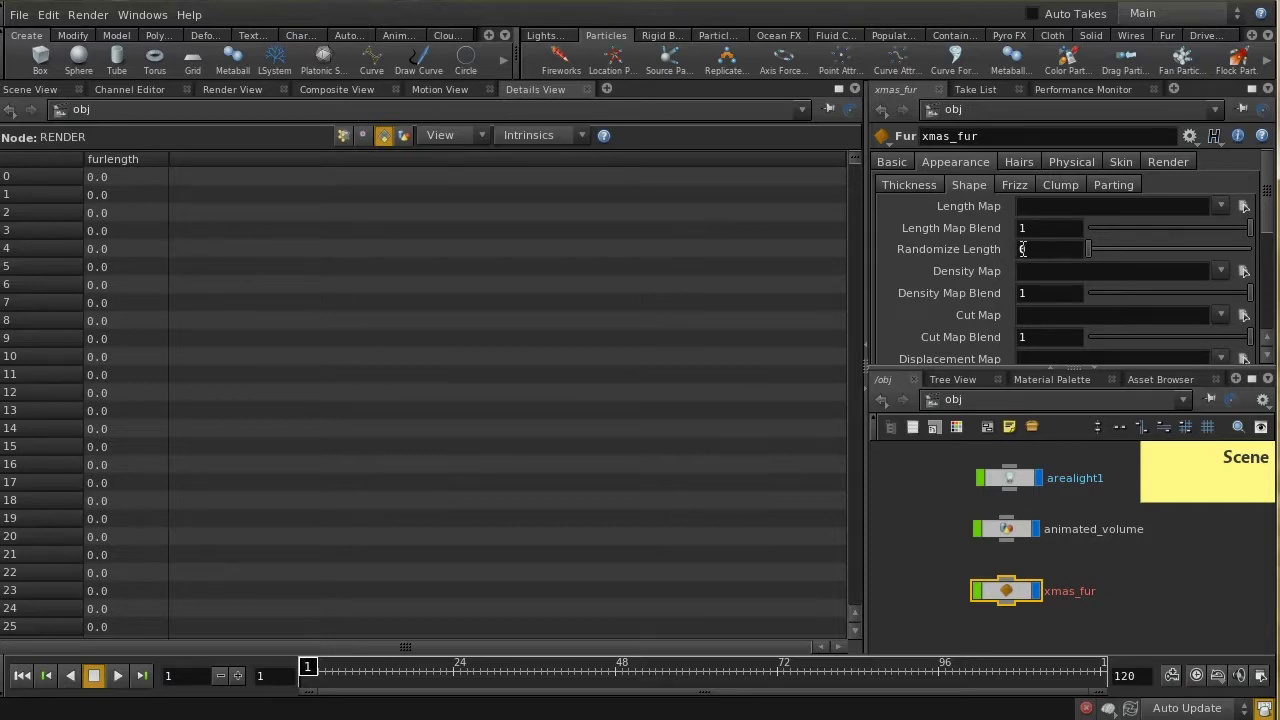
Step: Show the XMAS letters close up from the front in the 3D scene, using a single perspective view
click(6, 91)
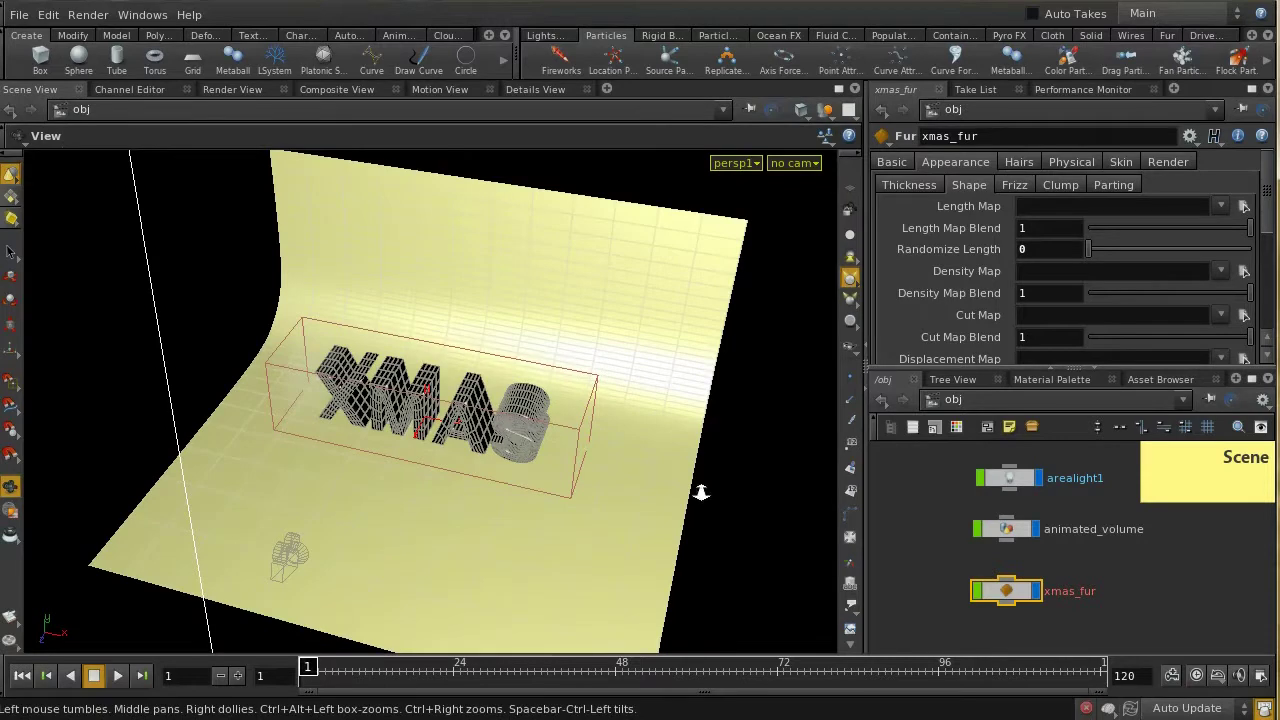
right_drag(700, 495, 624, 582)
drag(624, 582, 622, 378)
key(space+b)
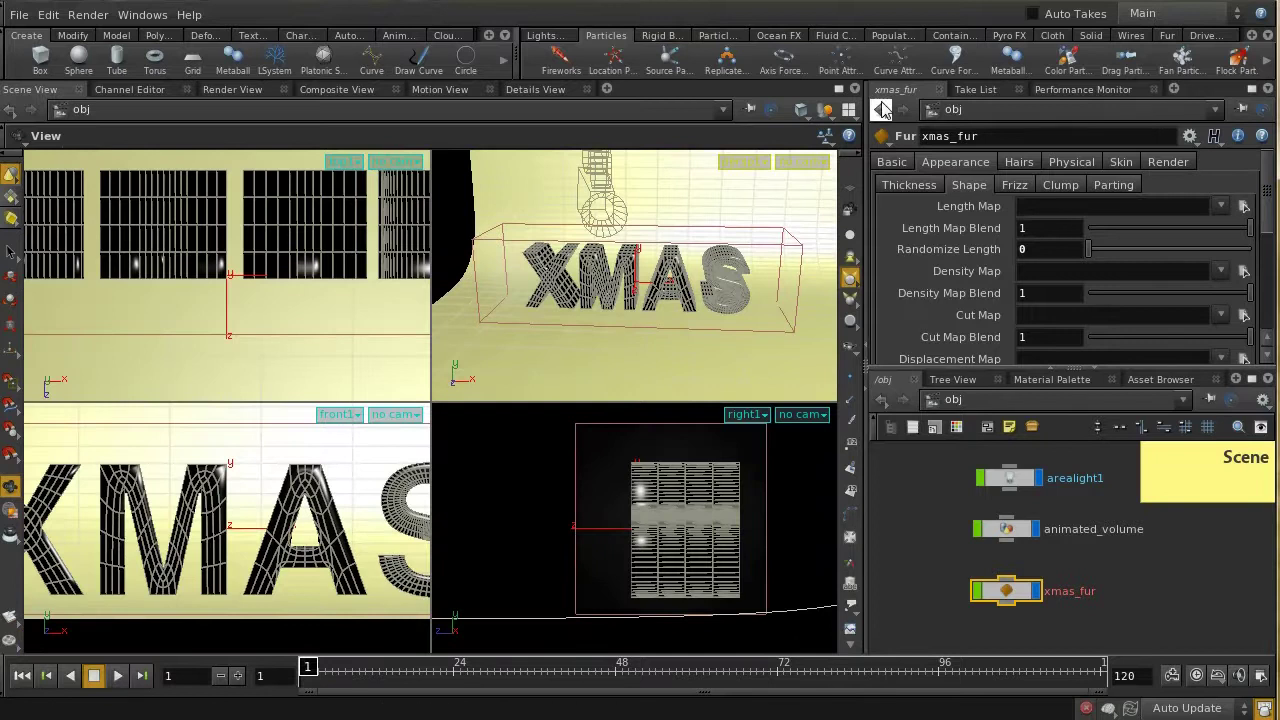
click(848, 110)
click(885, 132)
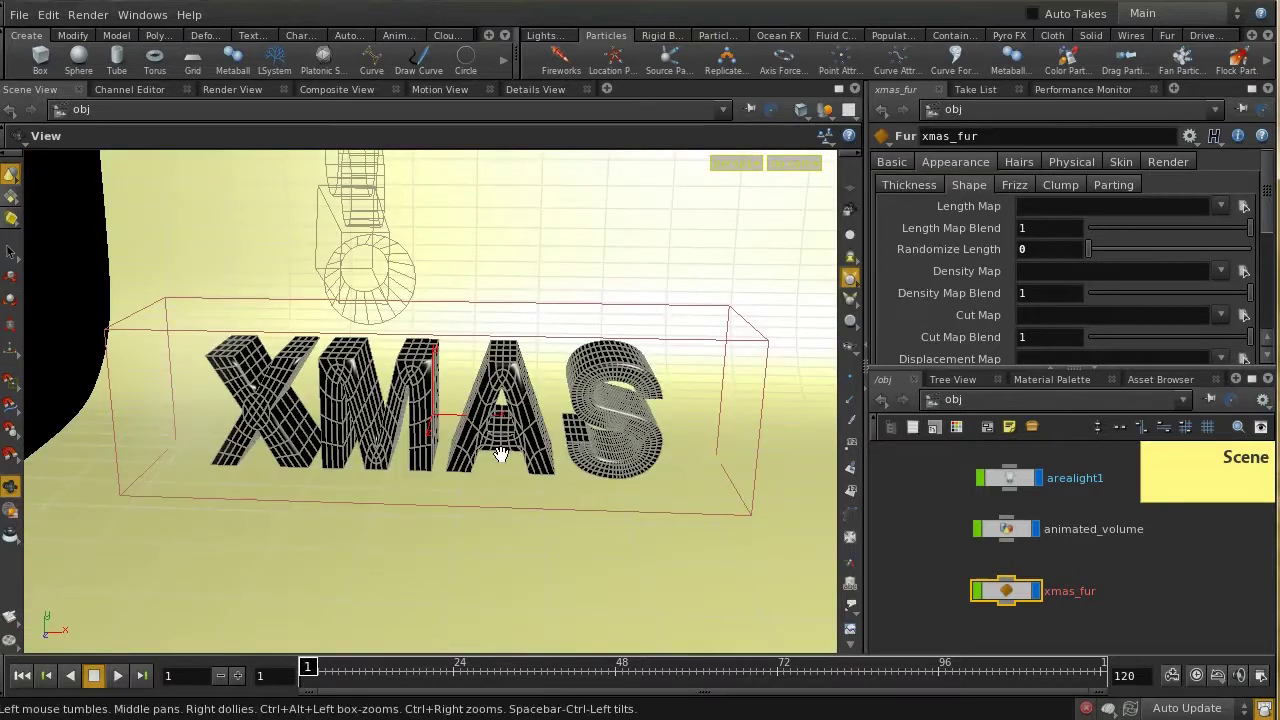
Step: Frame the XMAS letters closely in the 3D scene and scrub the animation to frame 45
scroll(500, 455, up, 3)
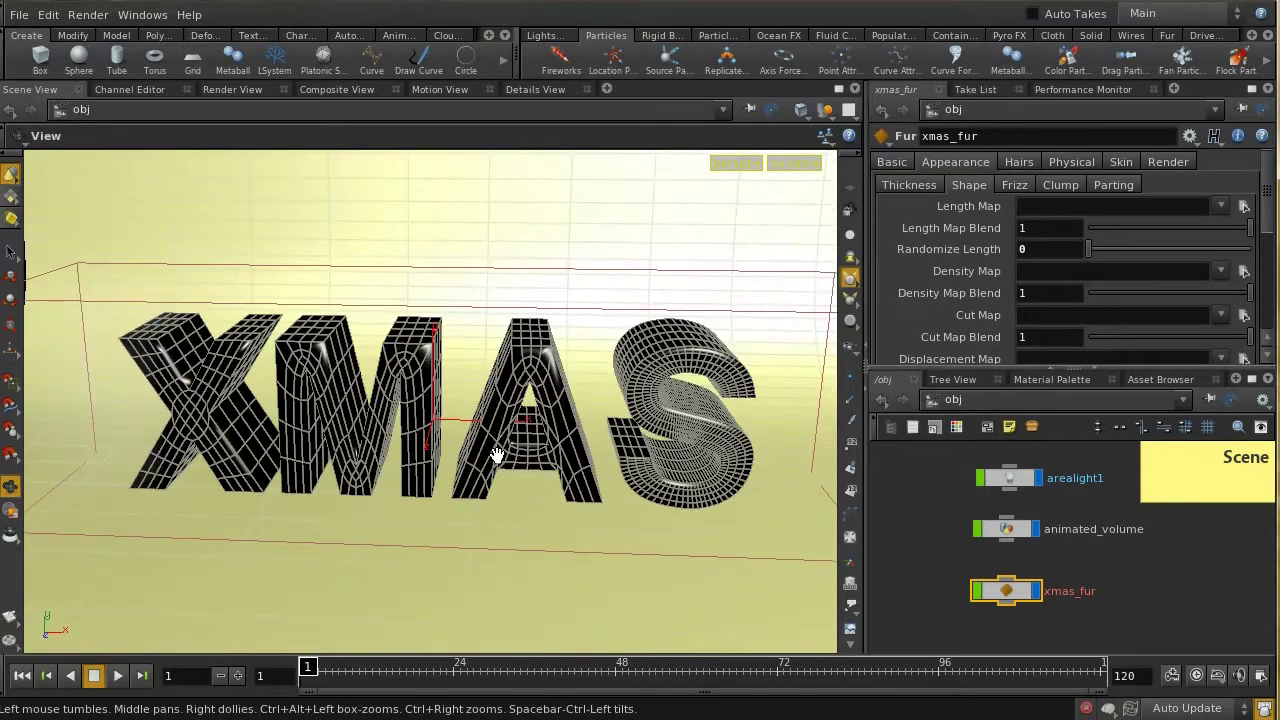
mouse_move(497, 455)
mouse_down()
mouse_move(517, 480)
mouse_move(491, 457)
mouse_up()
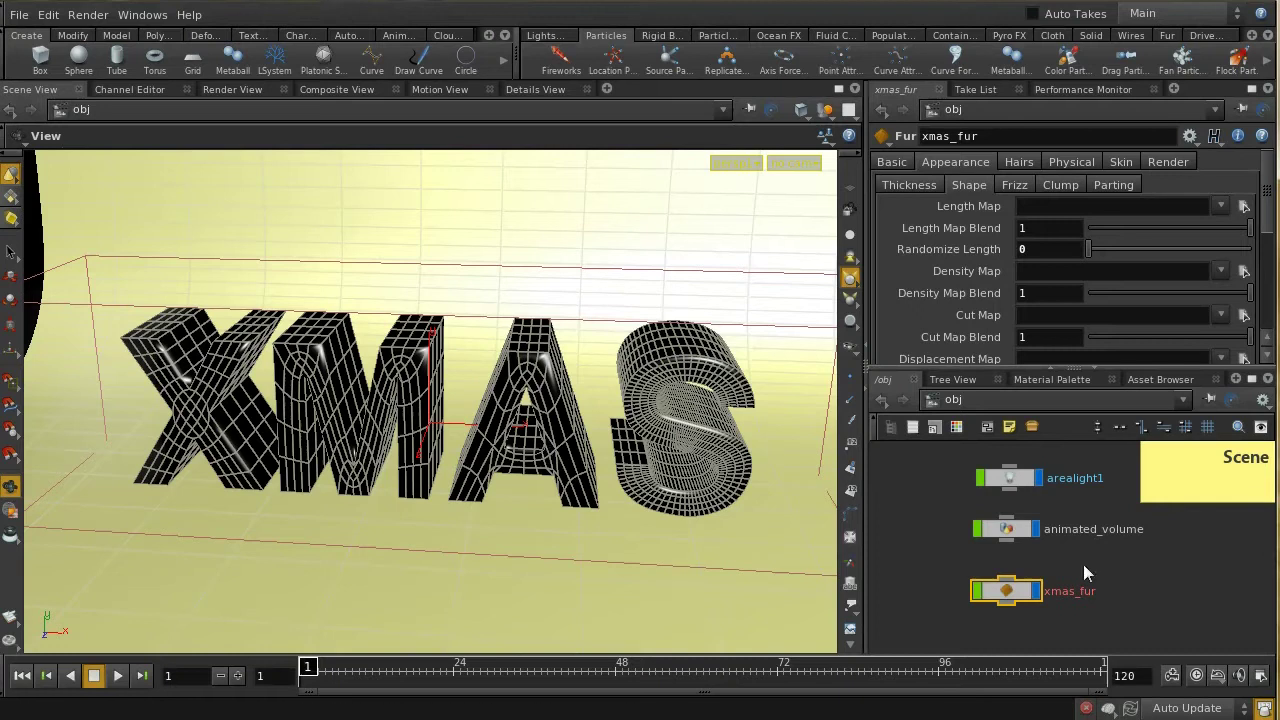
middle_drag(1138, 561, 1146, 571)
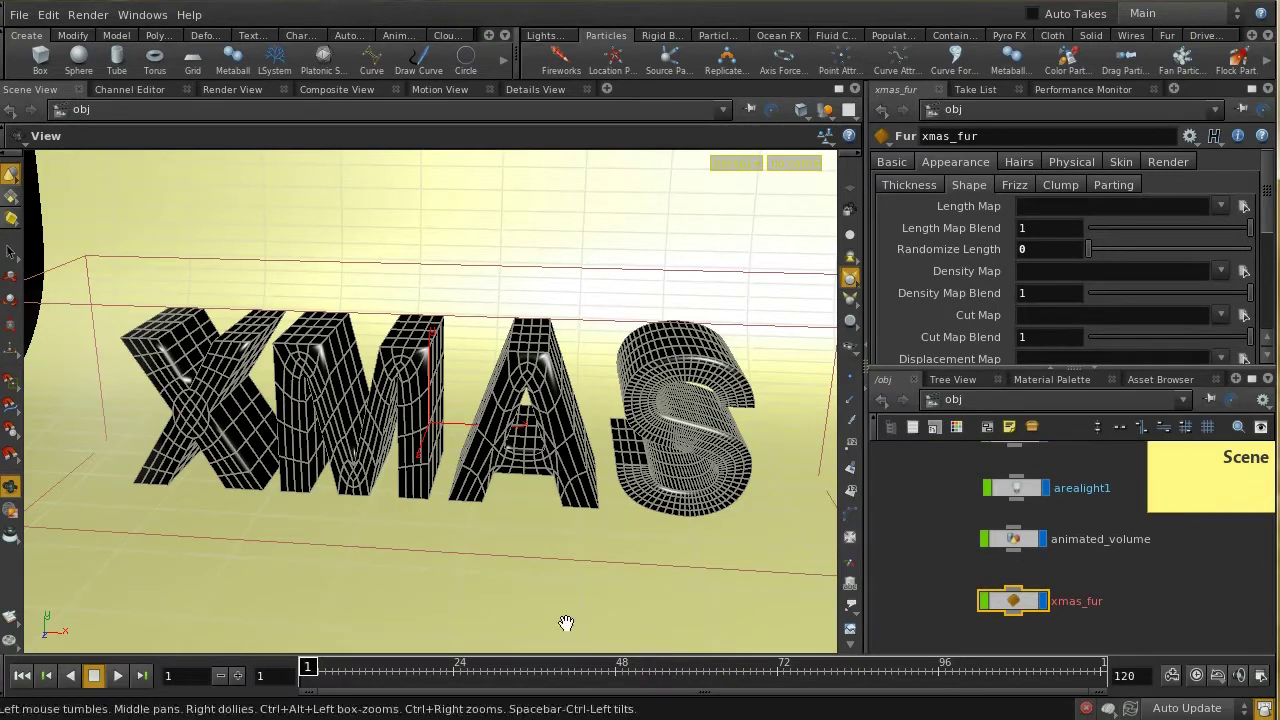
click(316, 669)
drag(316, 669, 610, 684)
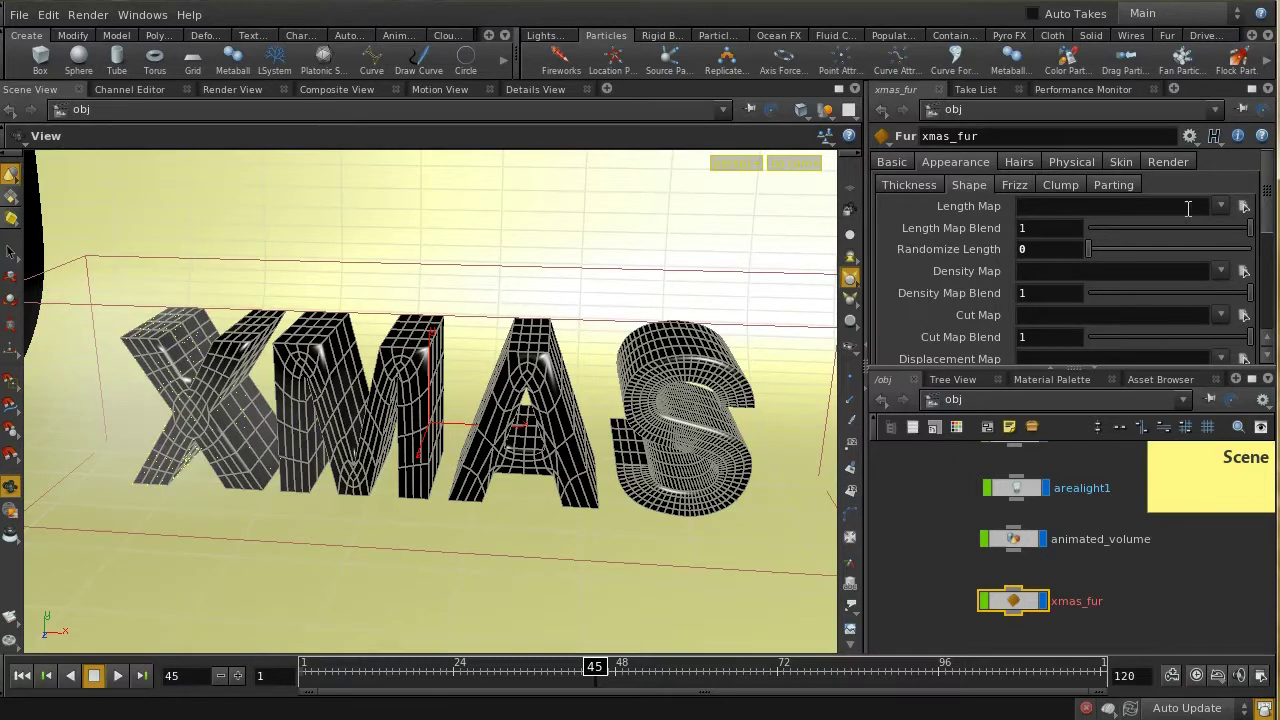
Step: Inspect the add_furlength and paint_furlength nodes in the skin network of xmas_fur, with the network pane maximized
middle_drag(1106, 586, 1099, 562)
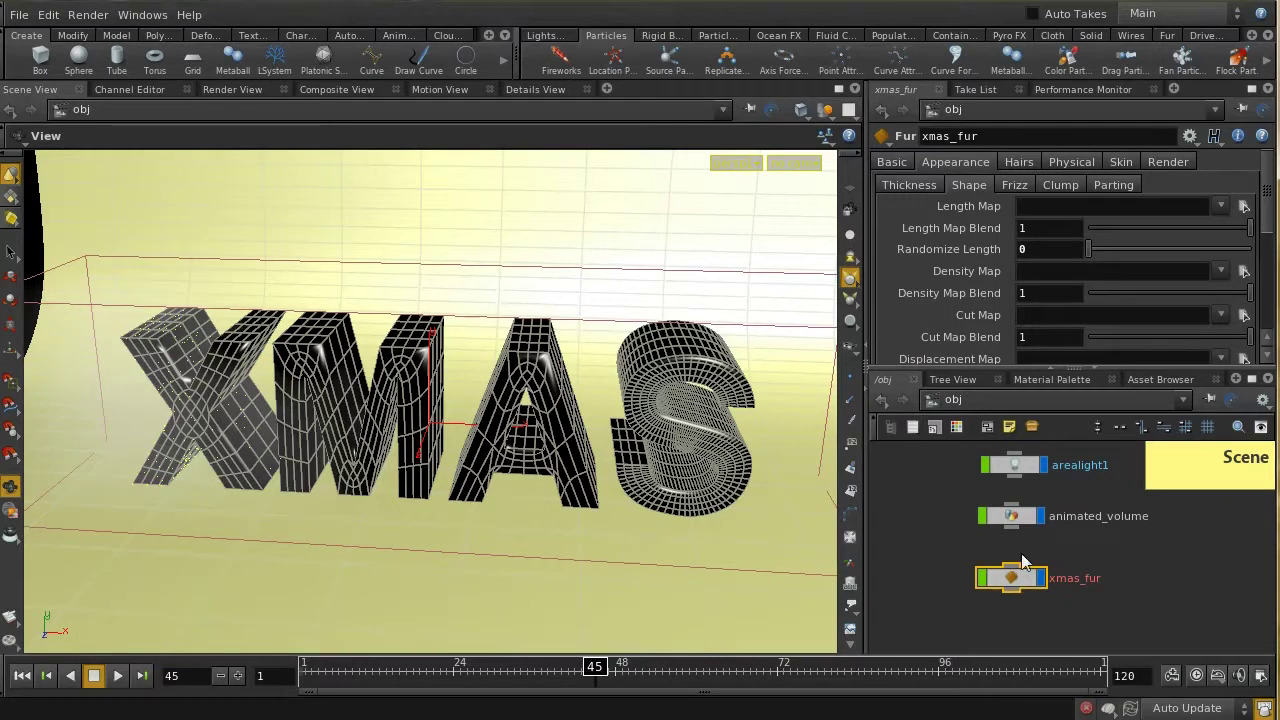
middle_drag(1022, 548, 1021, 629)
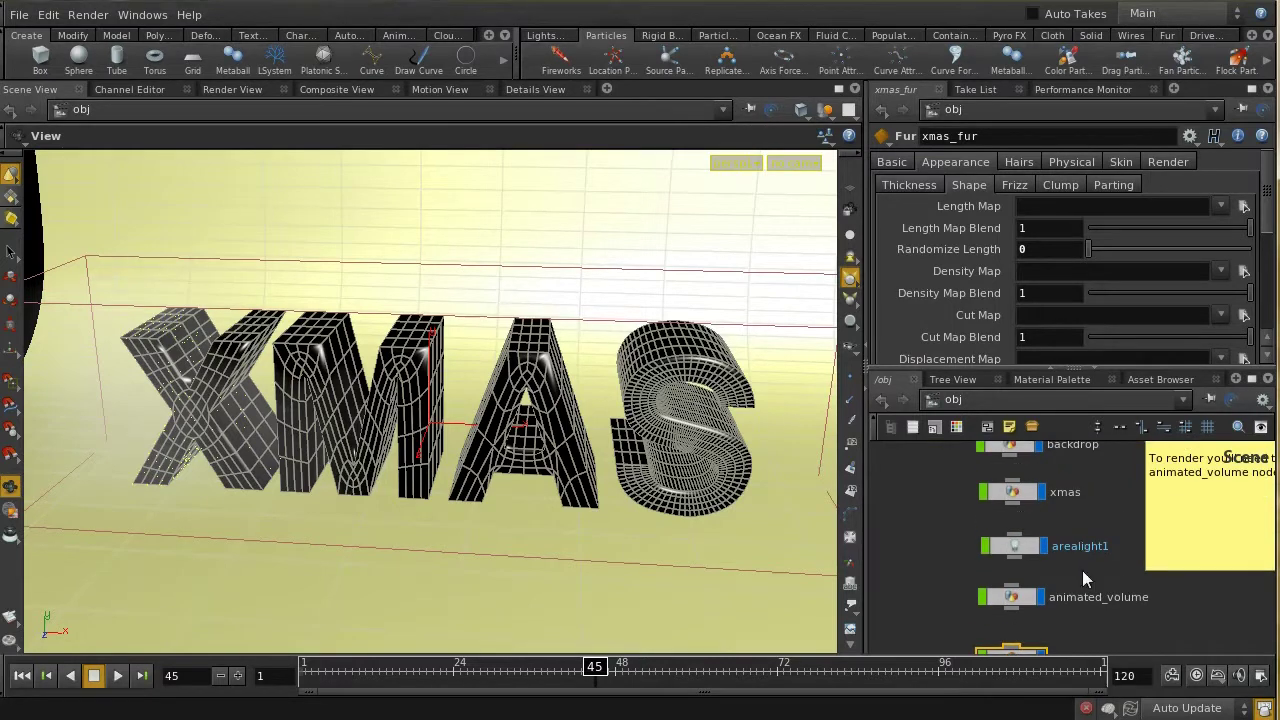
middle_drag(1083, 578, 1080, 524)
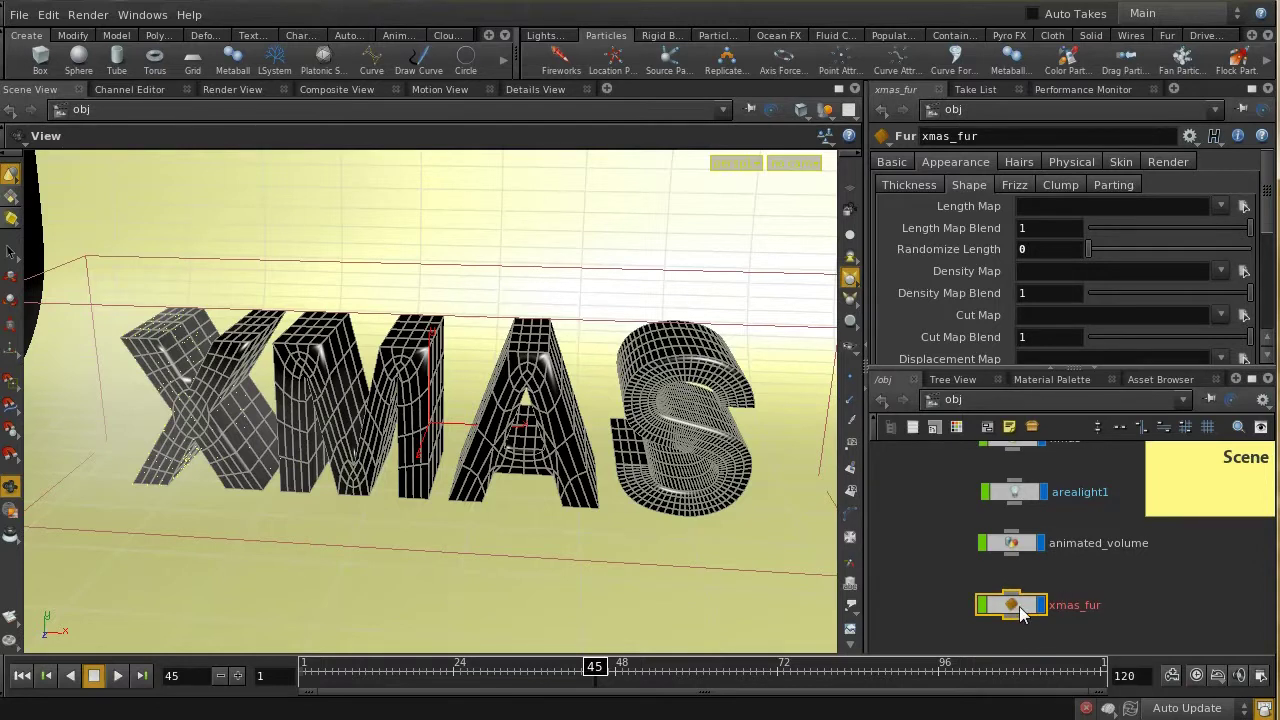
double_click(1020, 612)
middle_drag(1016, 567, 1011, 597)
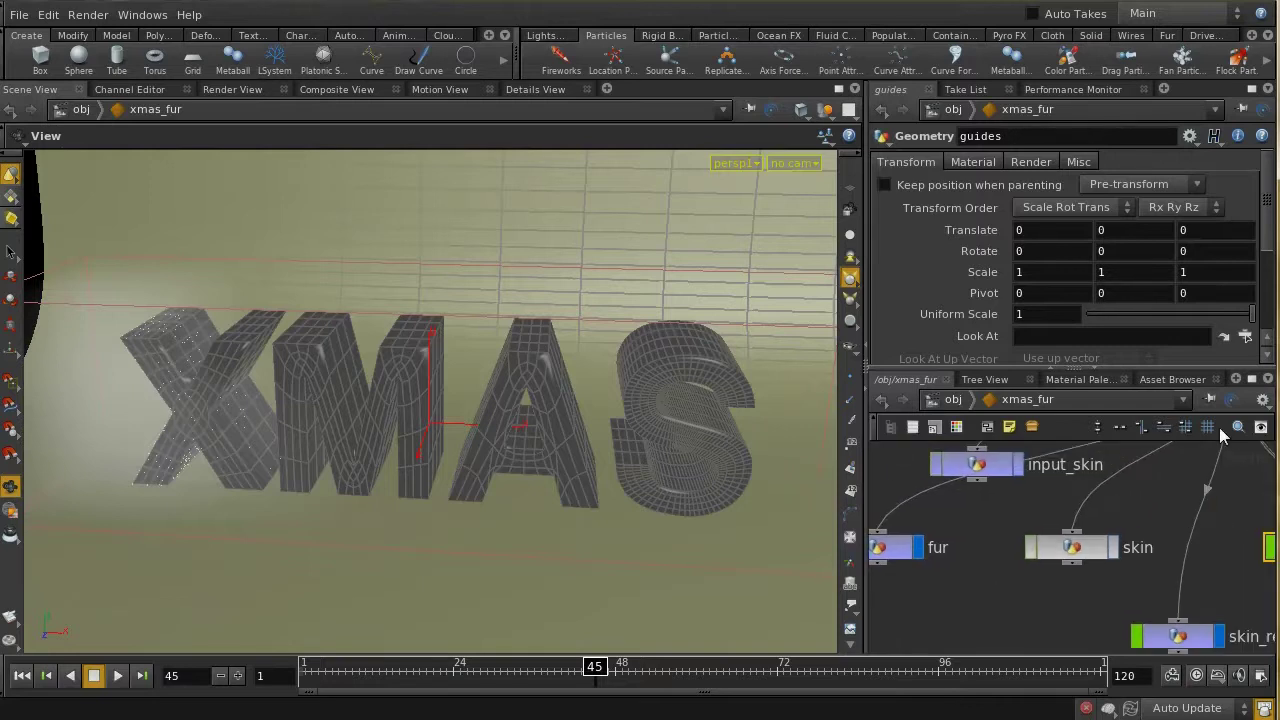
click(1251, 378)
middle_drag(866, 476, 661, 530)
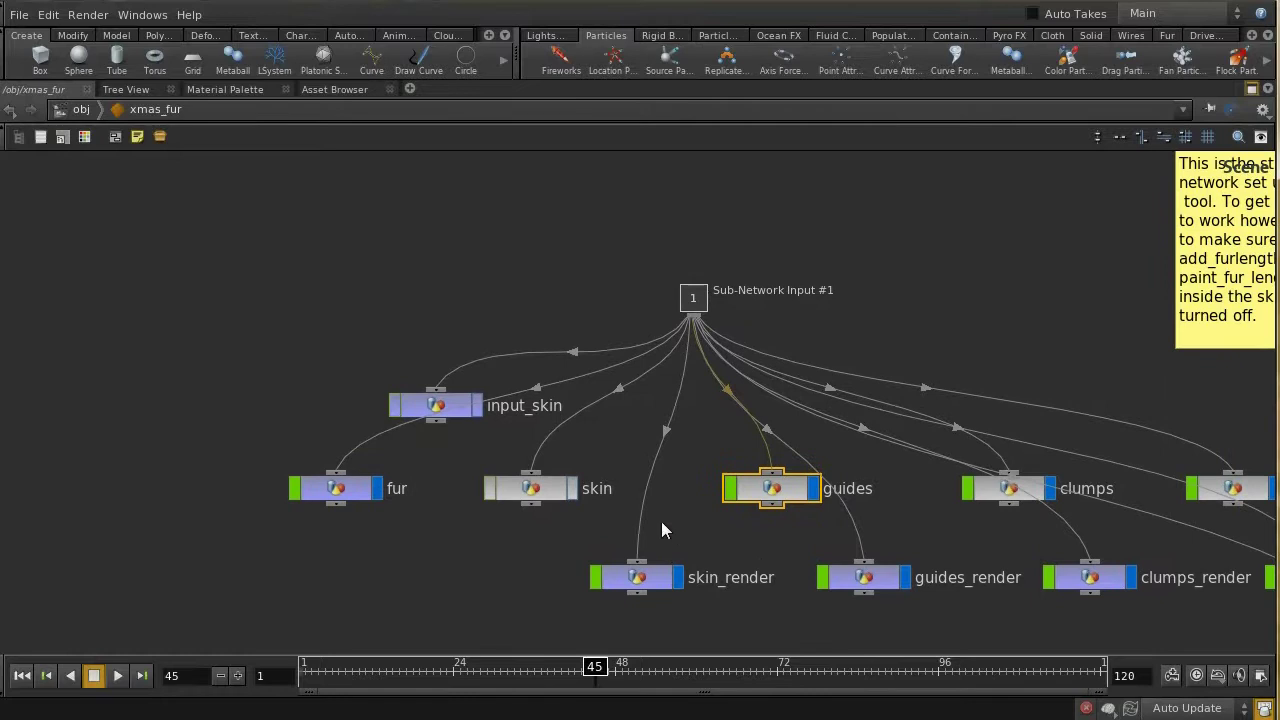
double_click(538, 500)
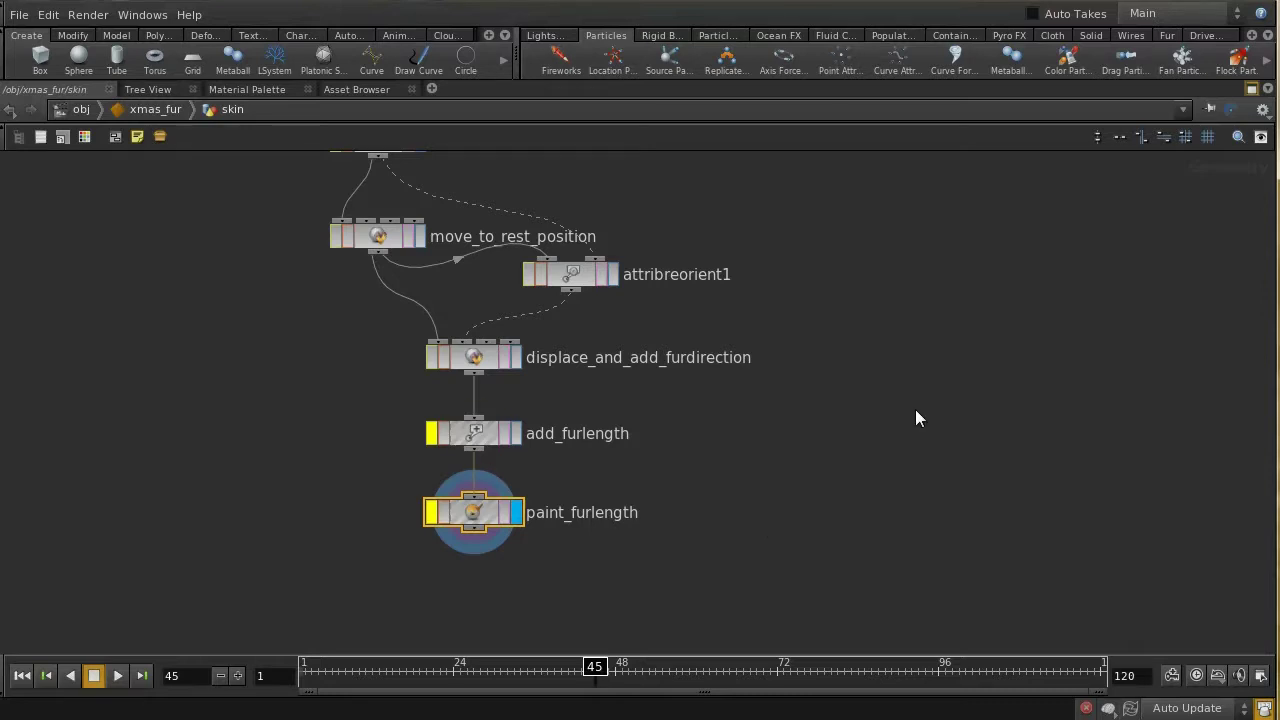
Step: Return to the object level, restore the pane layout and check the xmas object's assigned material
key(u)
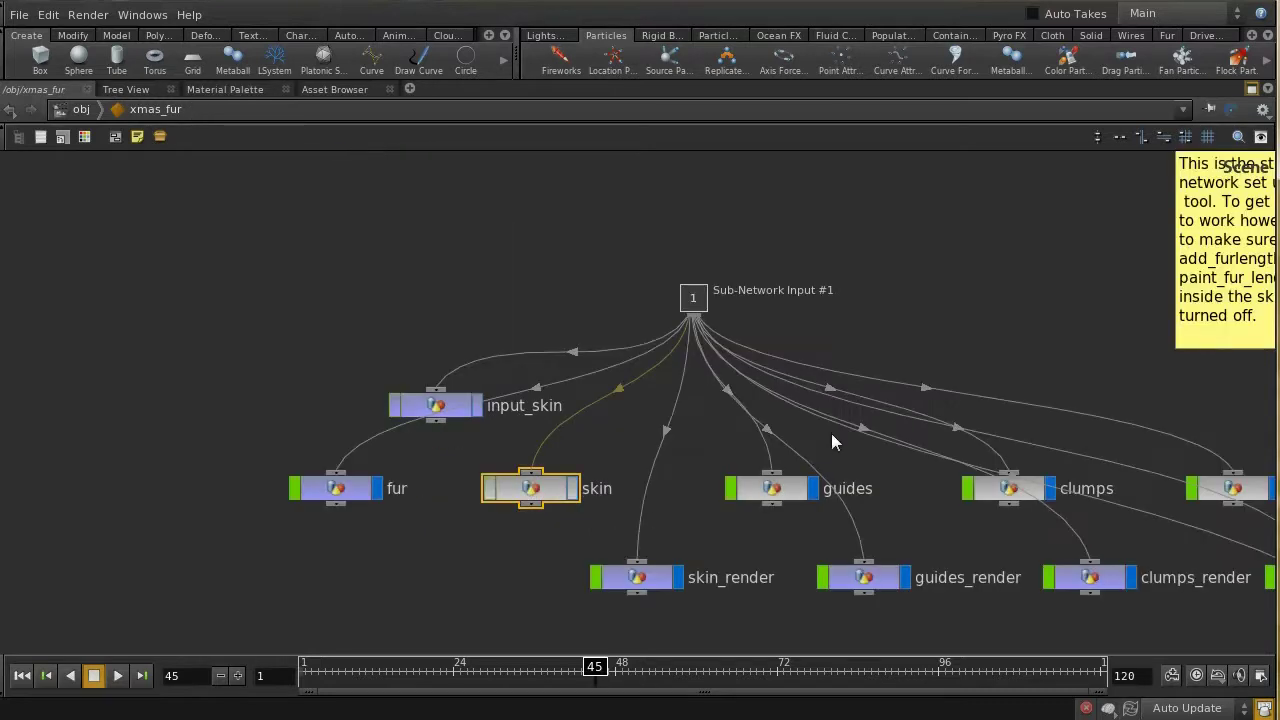
key(u)
key(h)
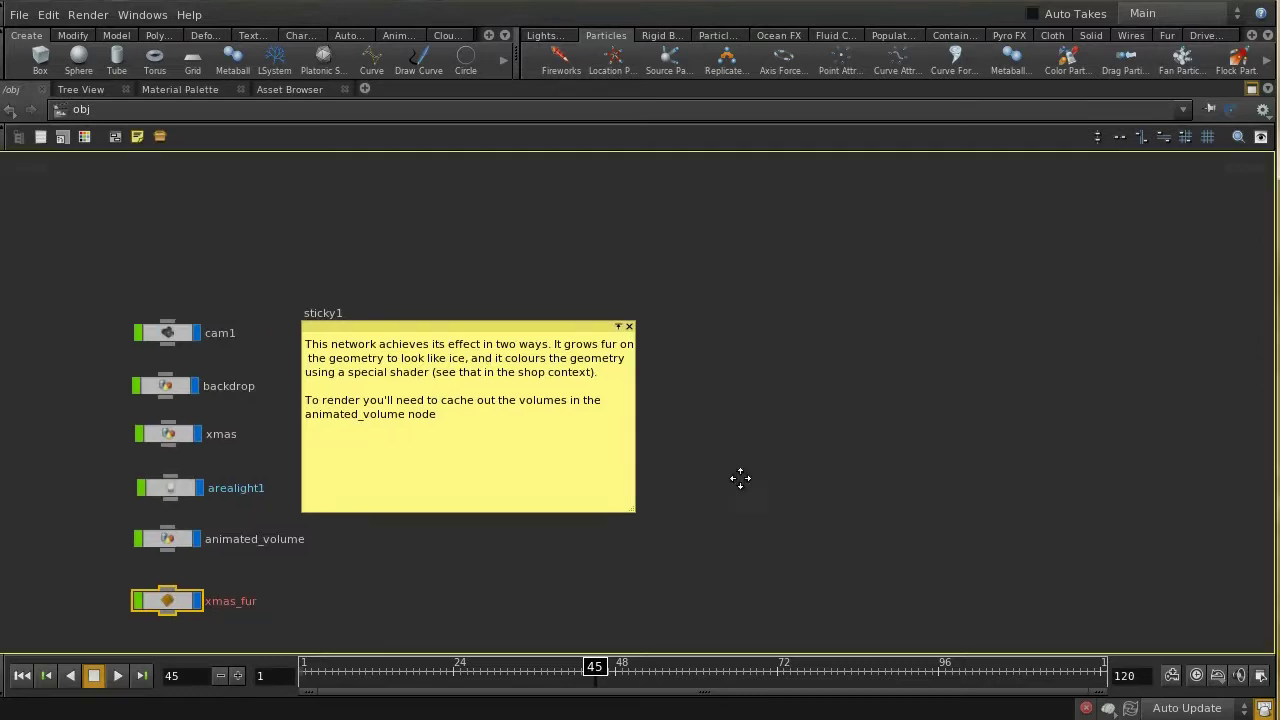
click(318, 422)
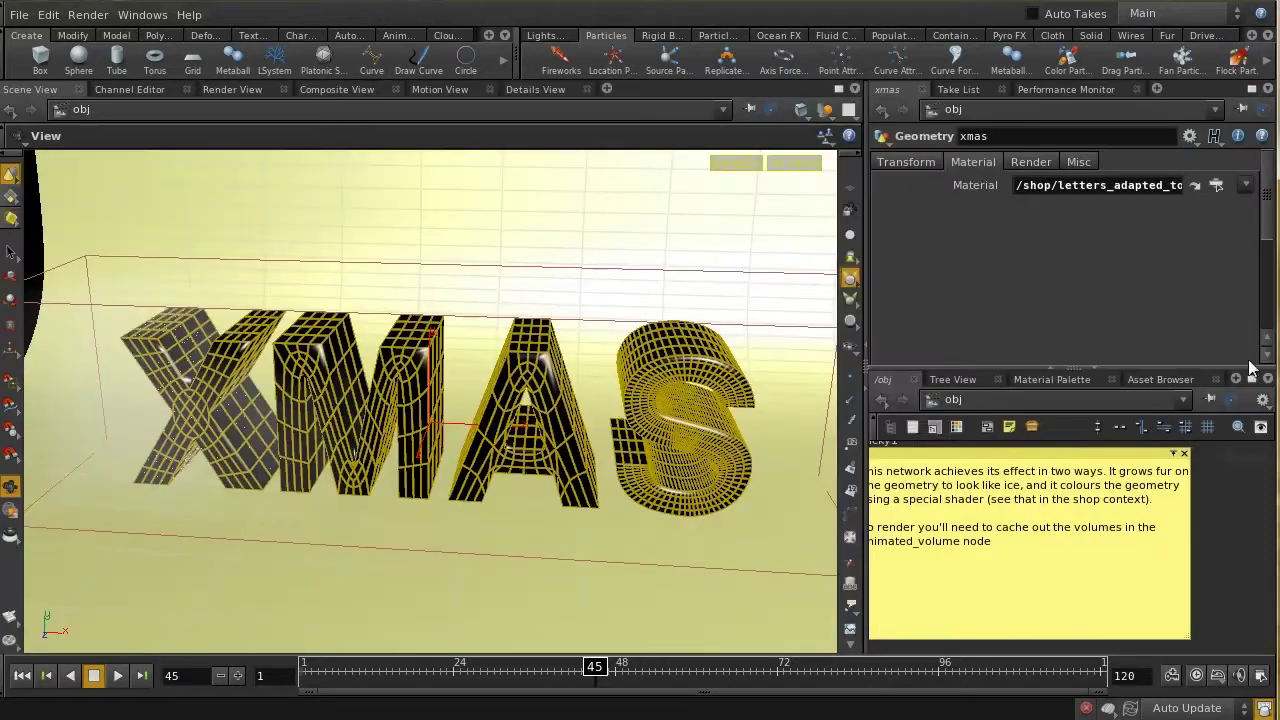
click(1251, 89)
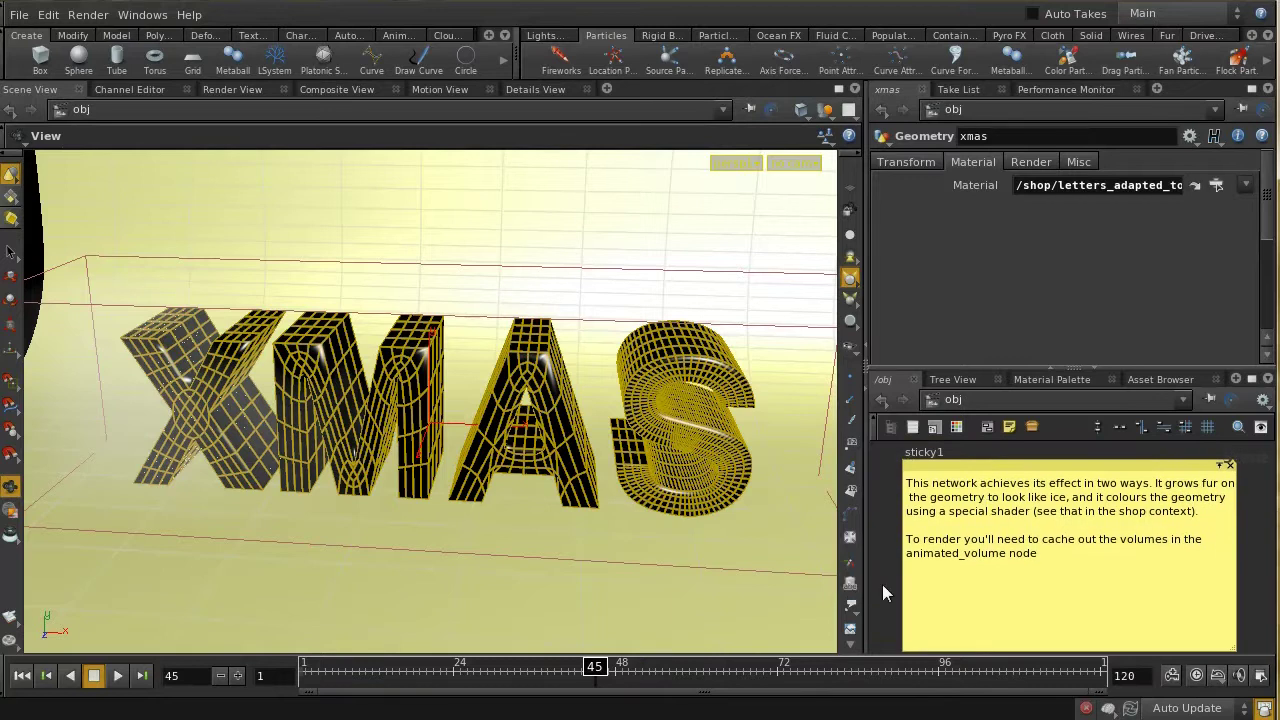
Step: Review the xmas_fur object's Skin settings and its Appearance settings for Thickness, Shape and Frizz
key(h)
click(912, 596)
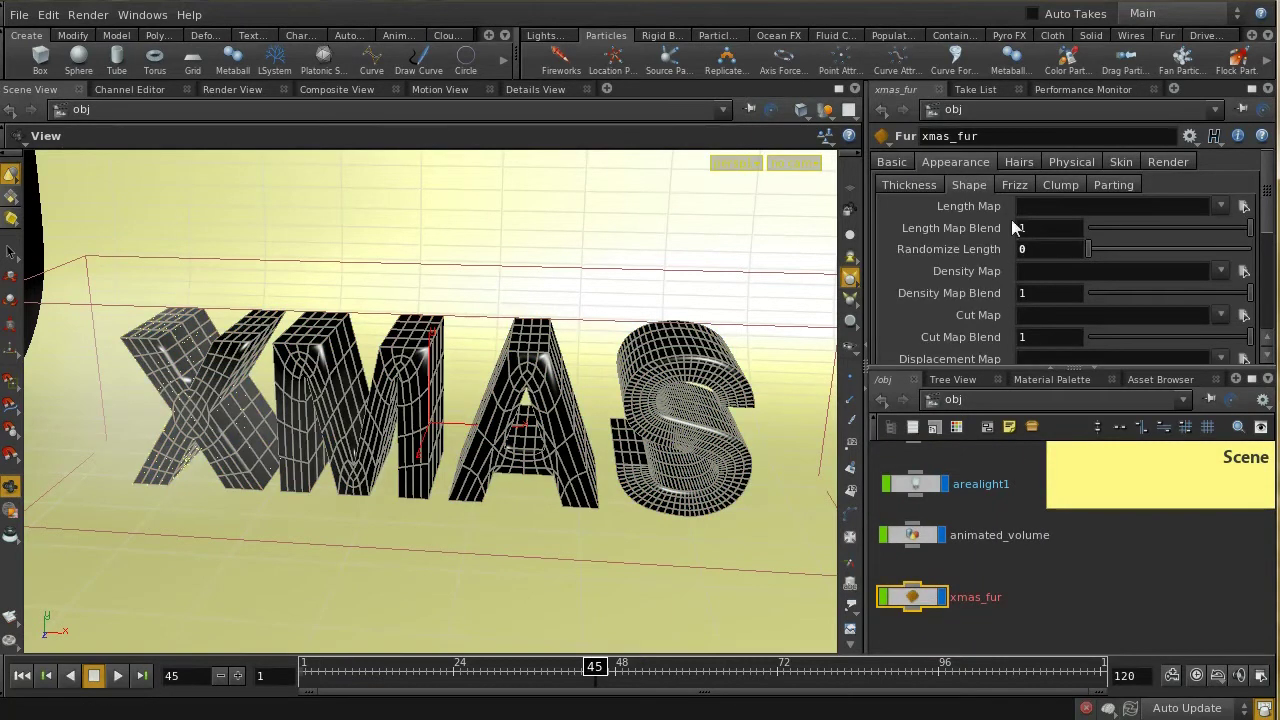
click(1150, 164)
click(1125, 164)
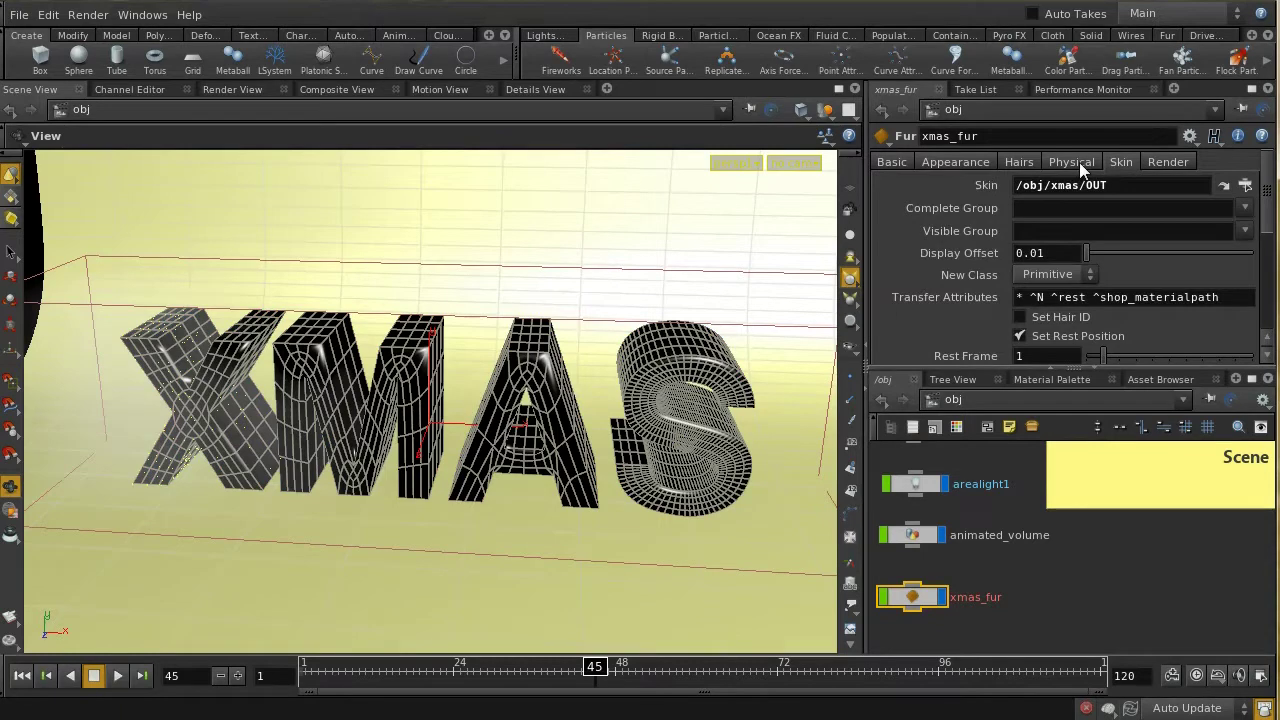
click(1020, 163)
click(1017, 163)
click(975, 161)
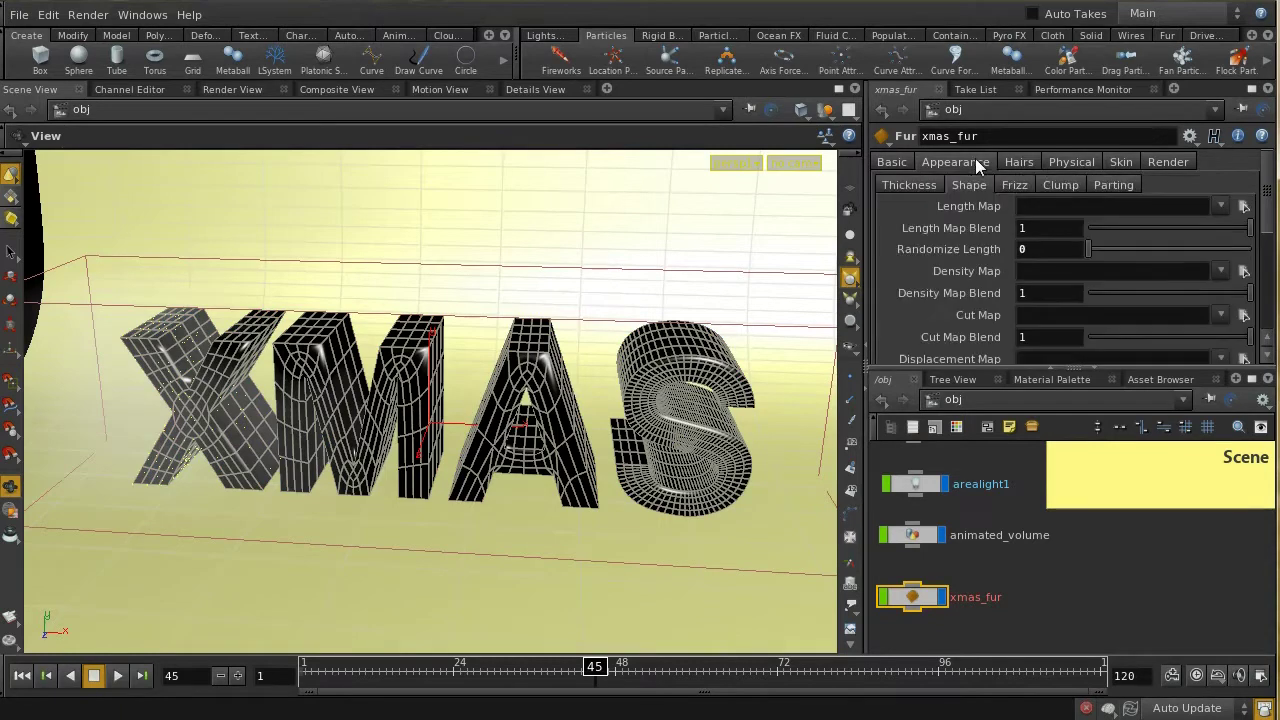
click(931, 181)
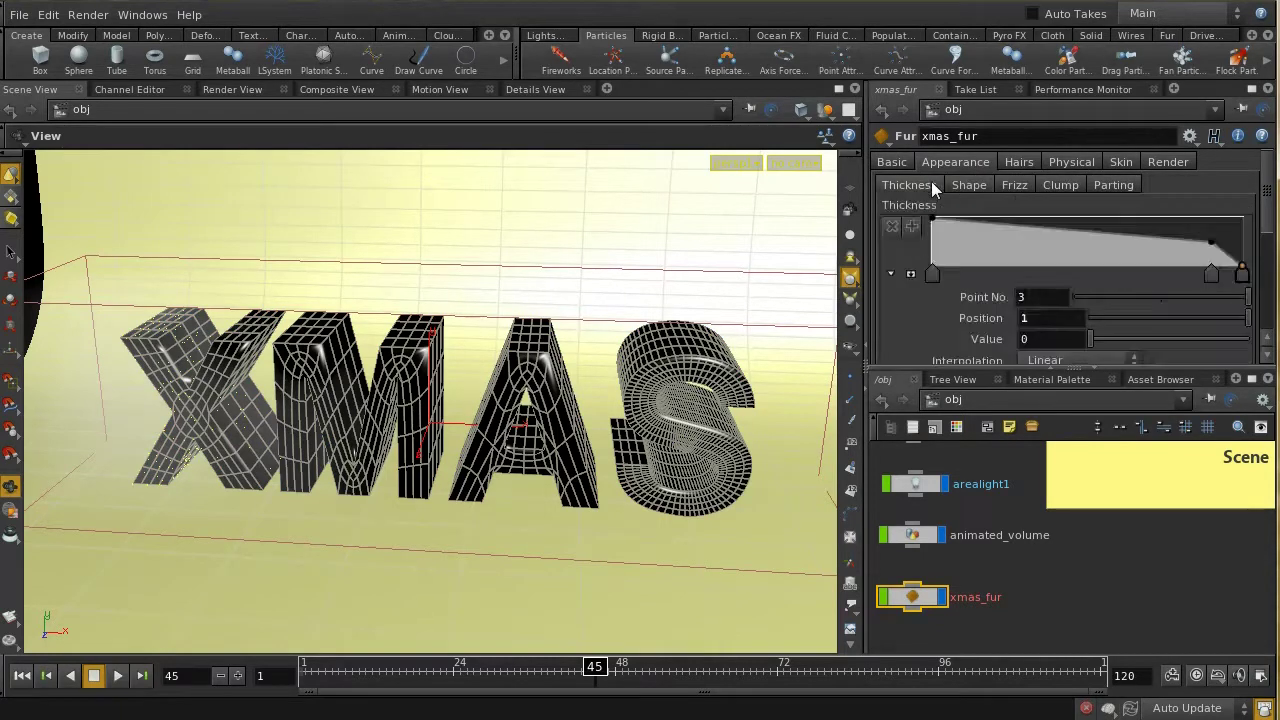
click(972, 186)
click(1010, 182)
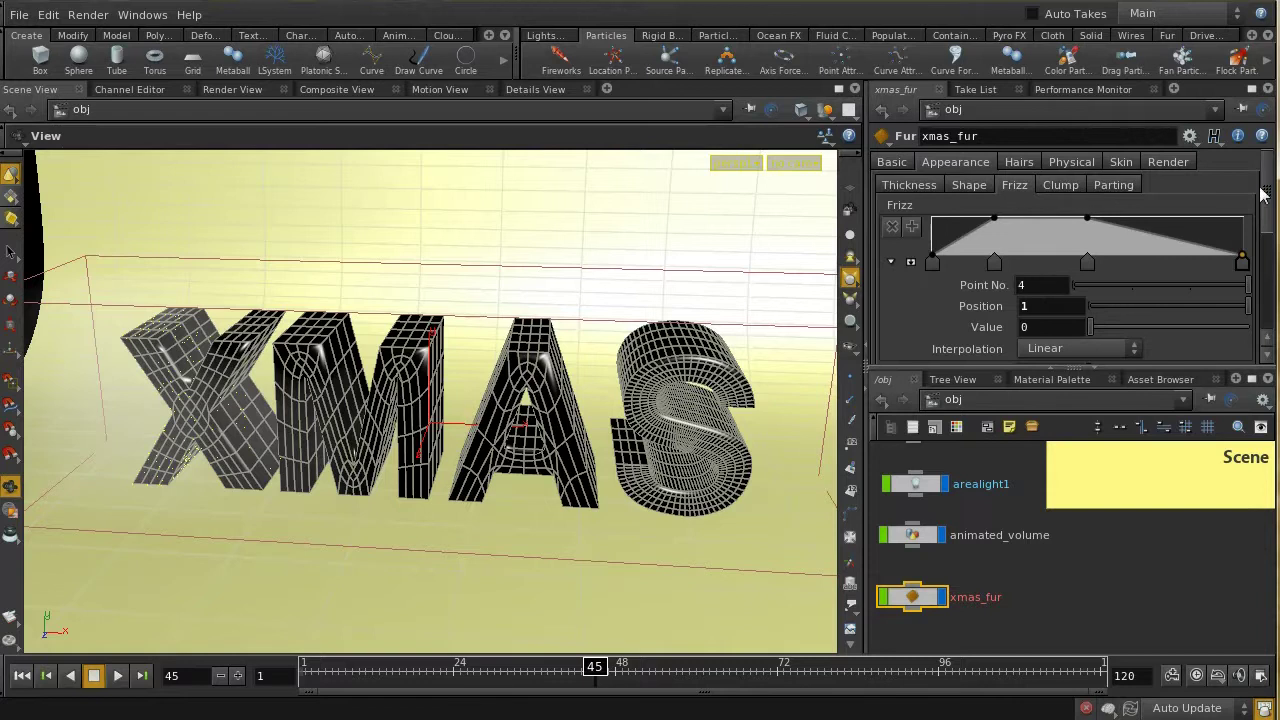
scroll(1257, 220, down, 5)
scroll(1100, 250, up, 5)
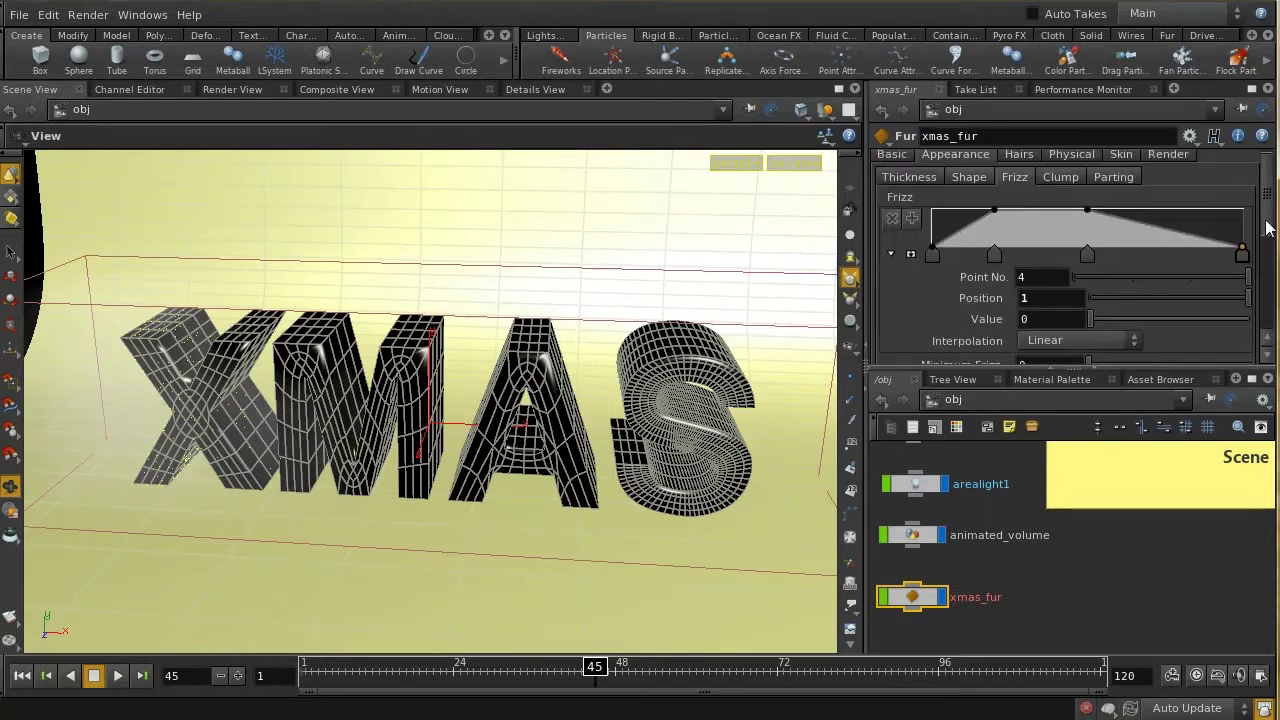
click(906, 177)
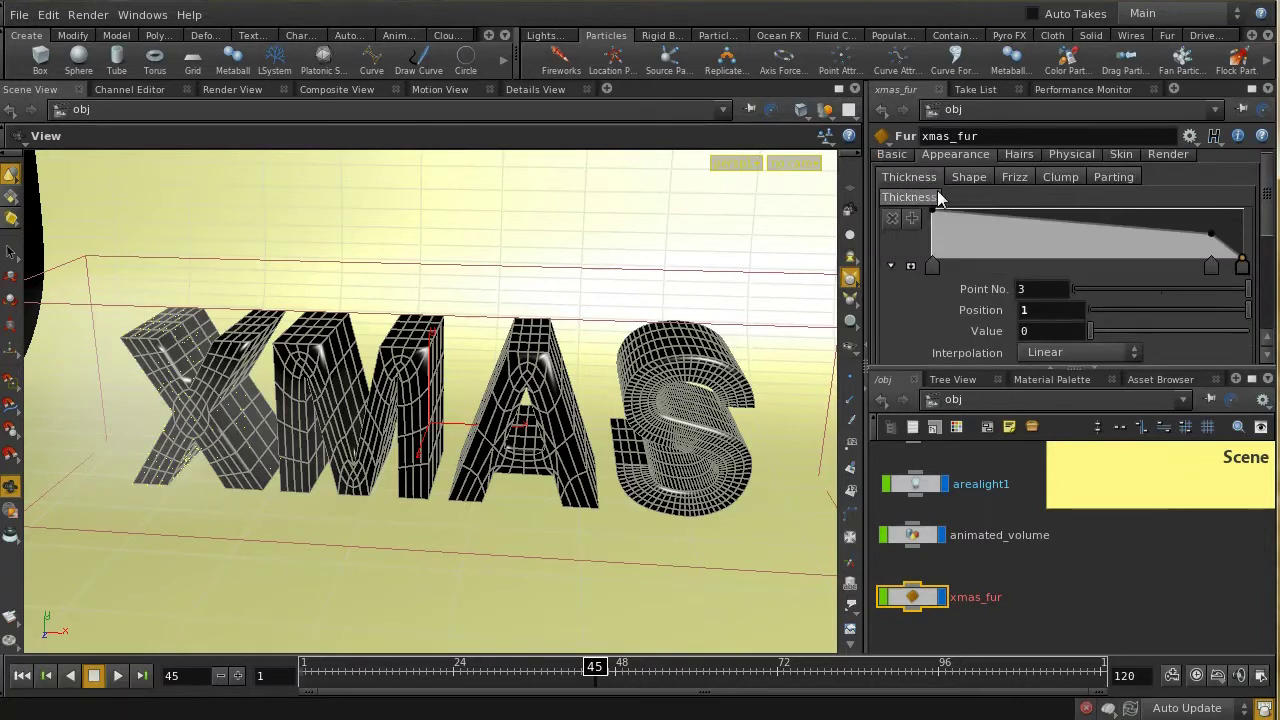
Step: Open the textured_hair material assigned in the xmas_fur object's Basic parameters
click(891, 154)
scroll(1268, 258, down, 3)
scroll(1240, 240, down, 1)
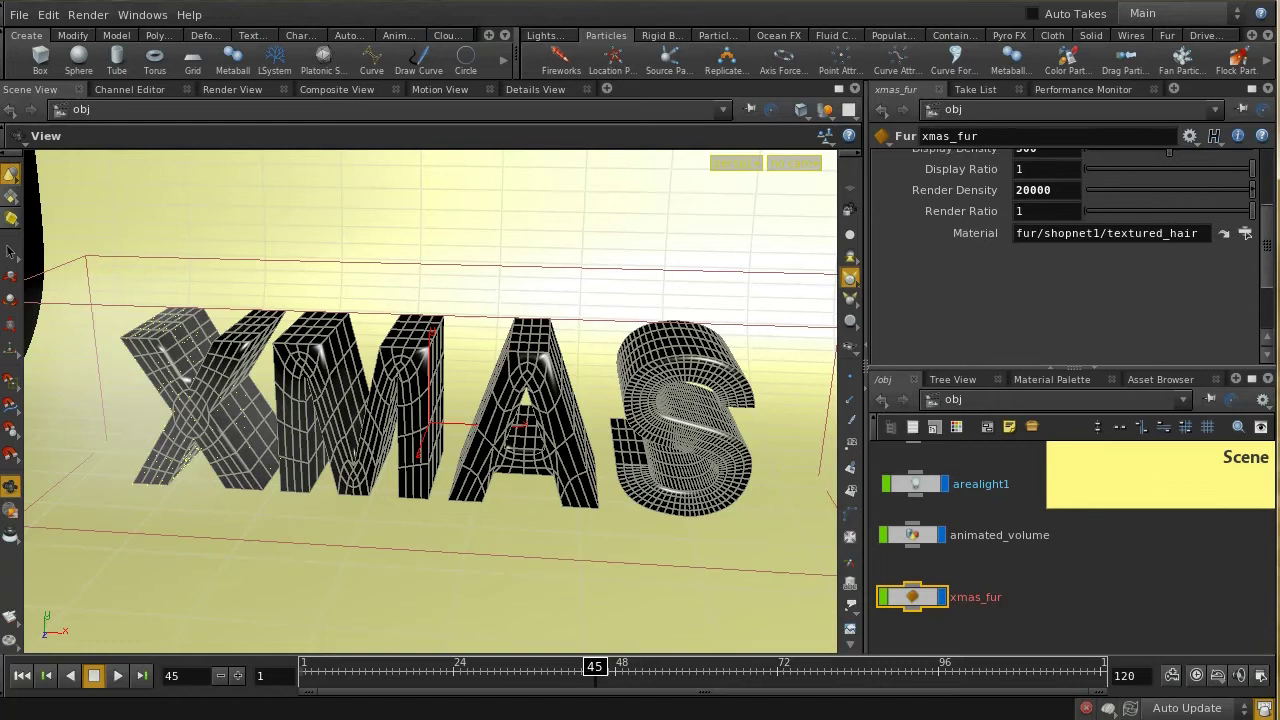
scroll(1240, 250, up, 1)
click(1222, 250)
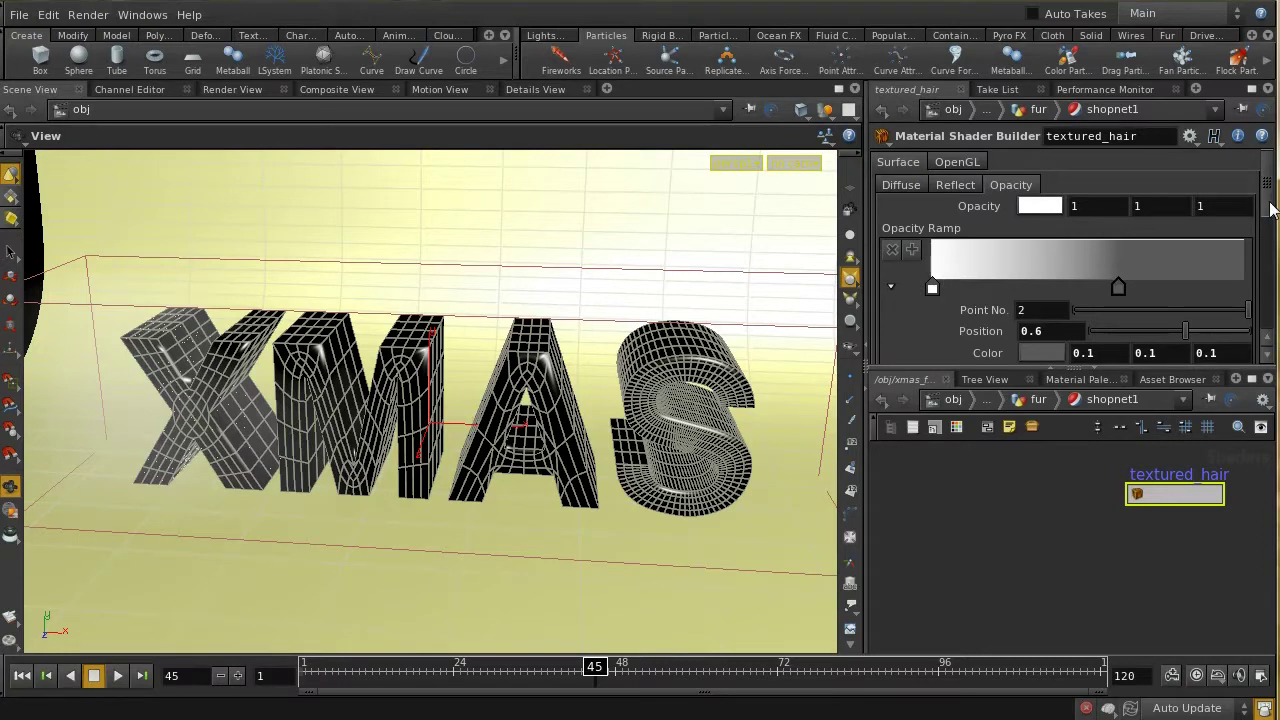
Step: Examine the textured_hair material's Opacity Ramp and its diffuse Hair Color ramp
drag(1268, 210, 1086, 235)
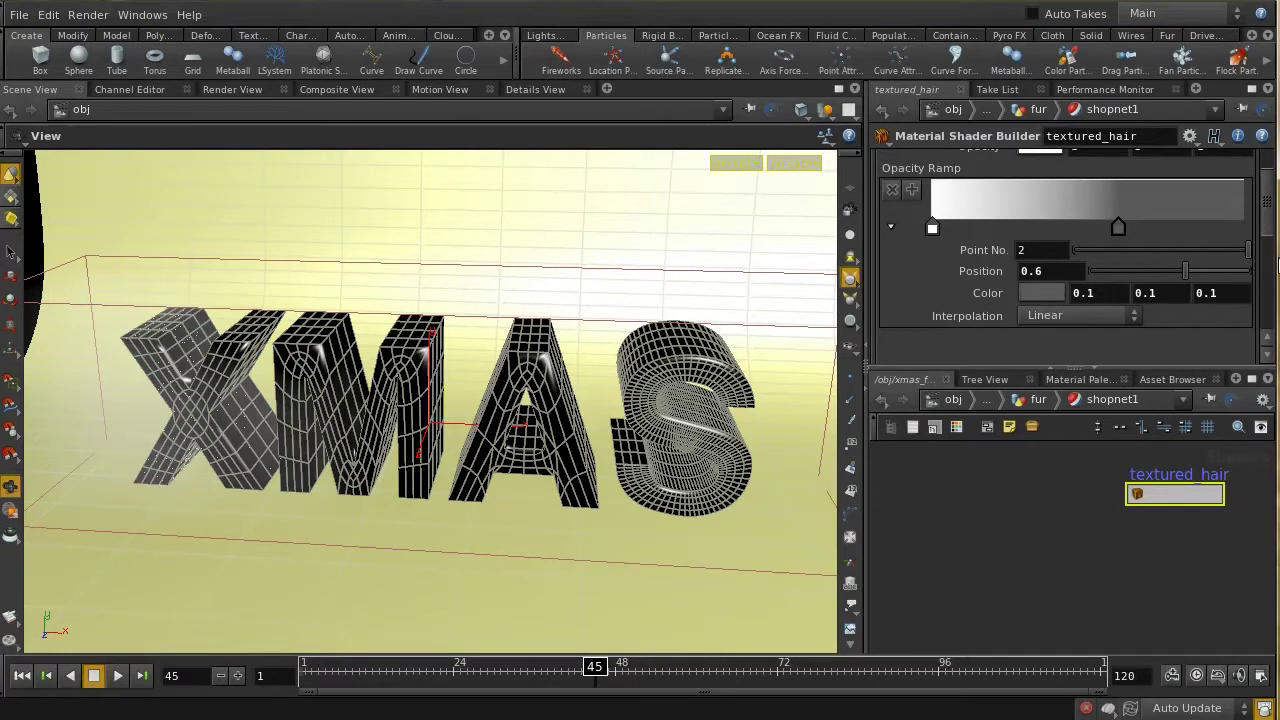
drag(1268, 234, 1268, 206)
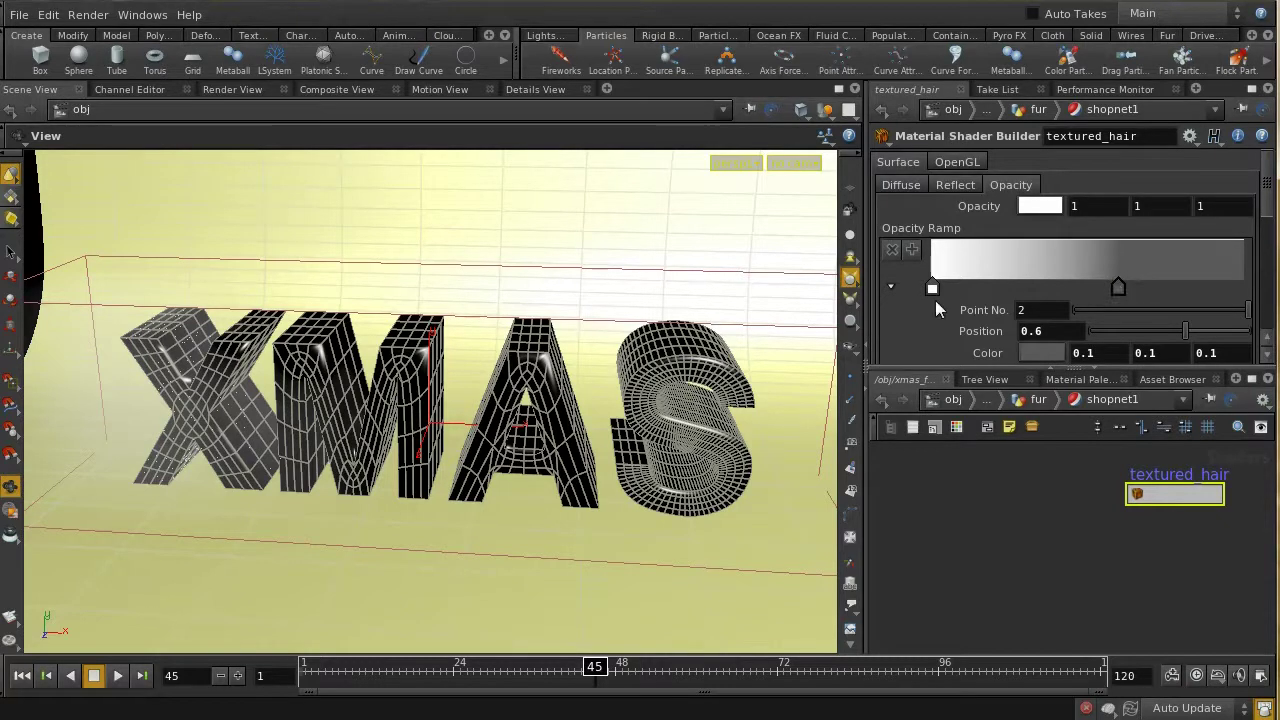
click(918, 186)
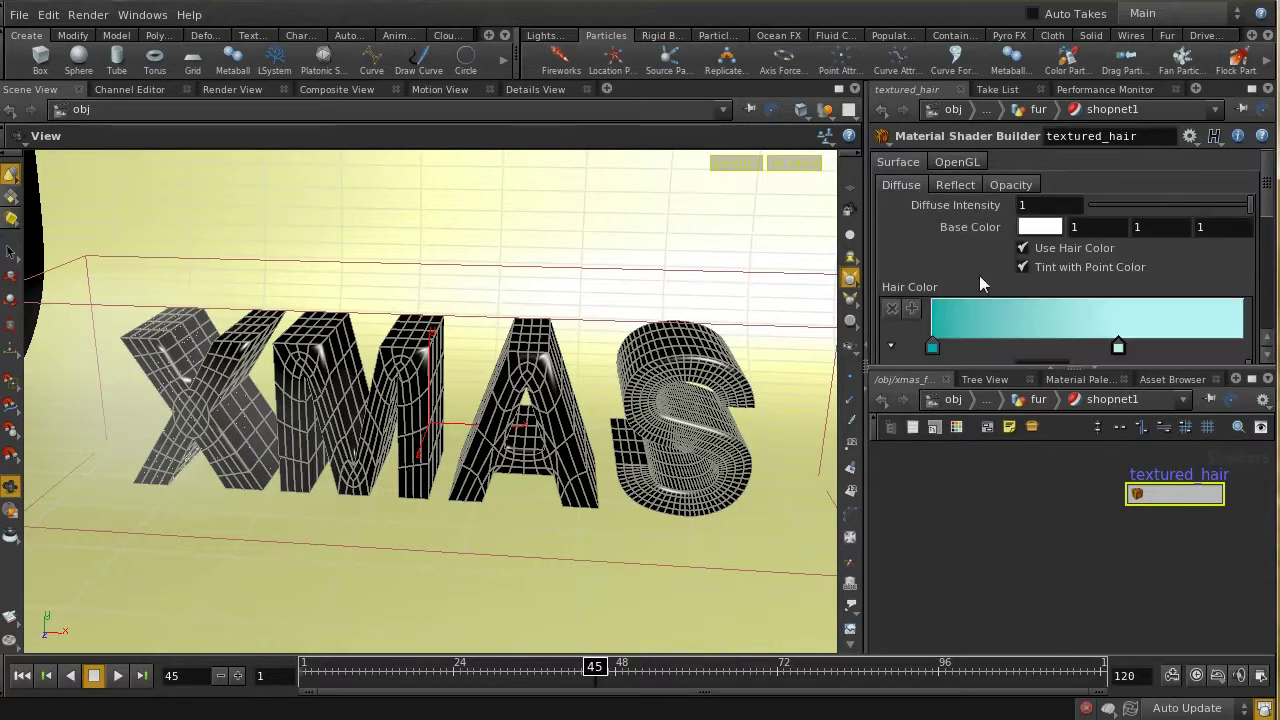
click(1020, 186)
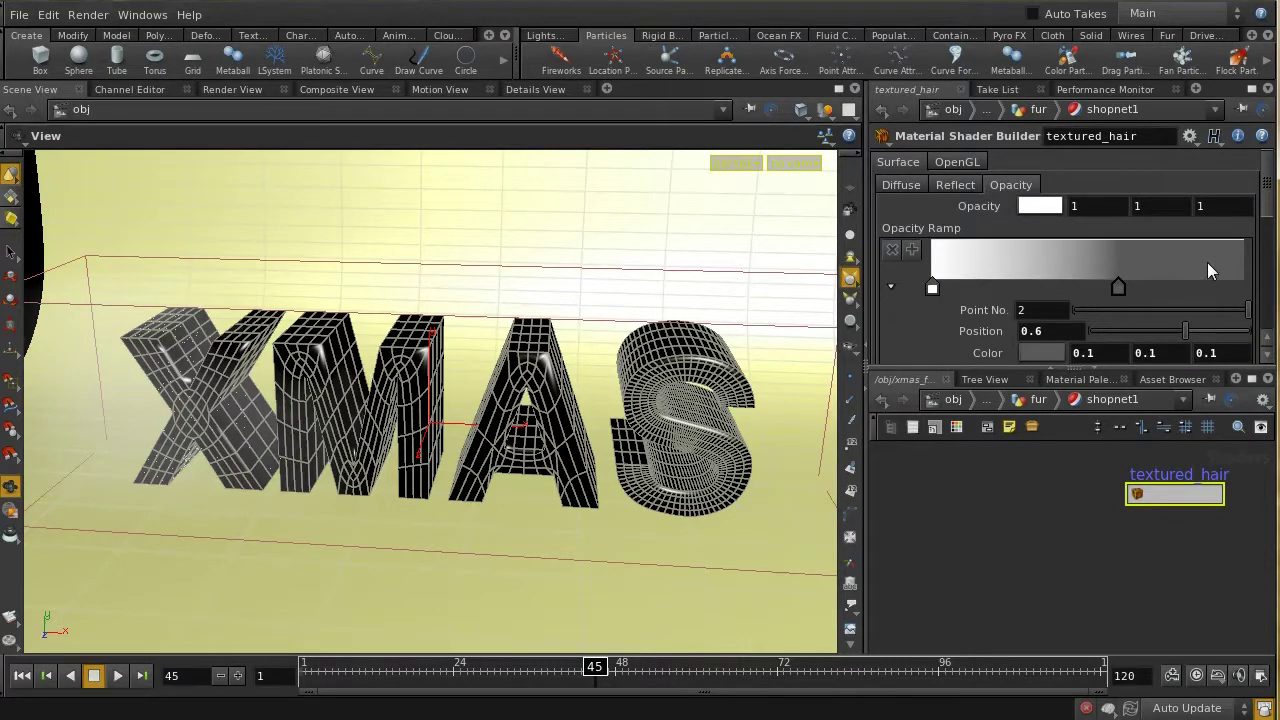
click(910, 185)
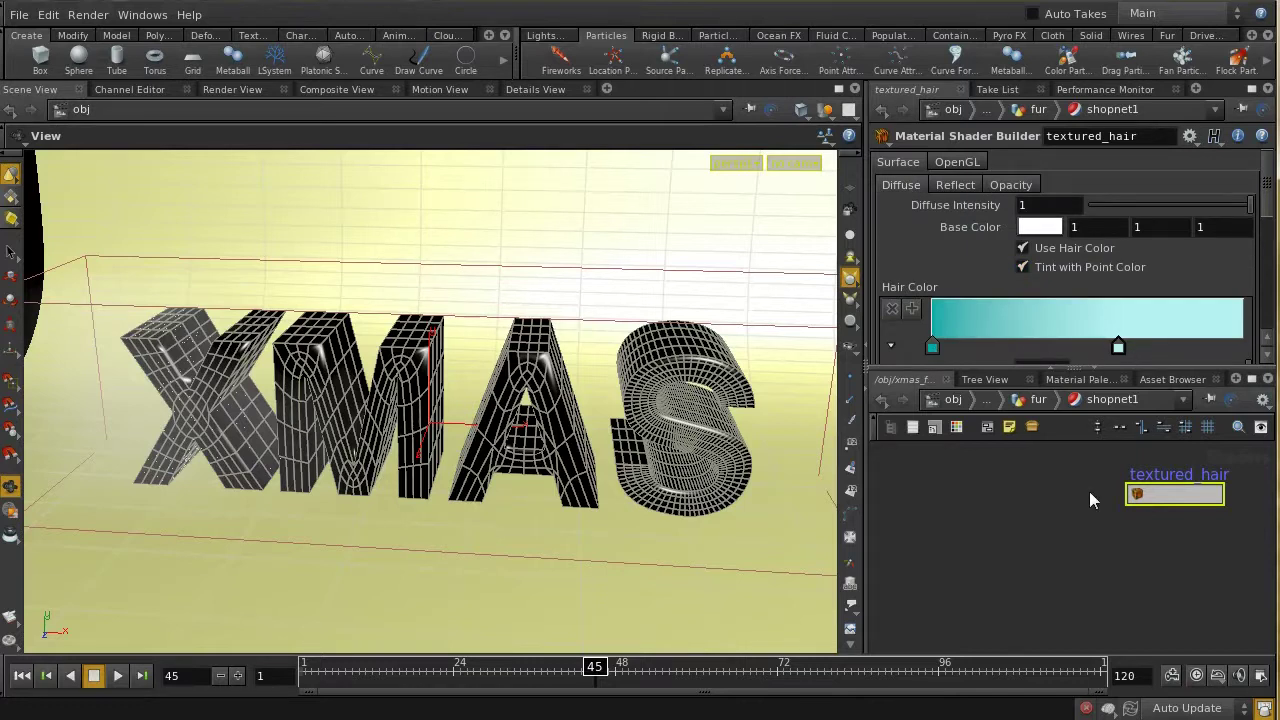
Step: Leave the textured_hair shader network by way of the fur network and return to the object level
middle_drag(1090, 500, 990, 525)
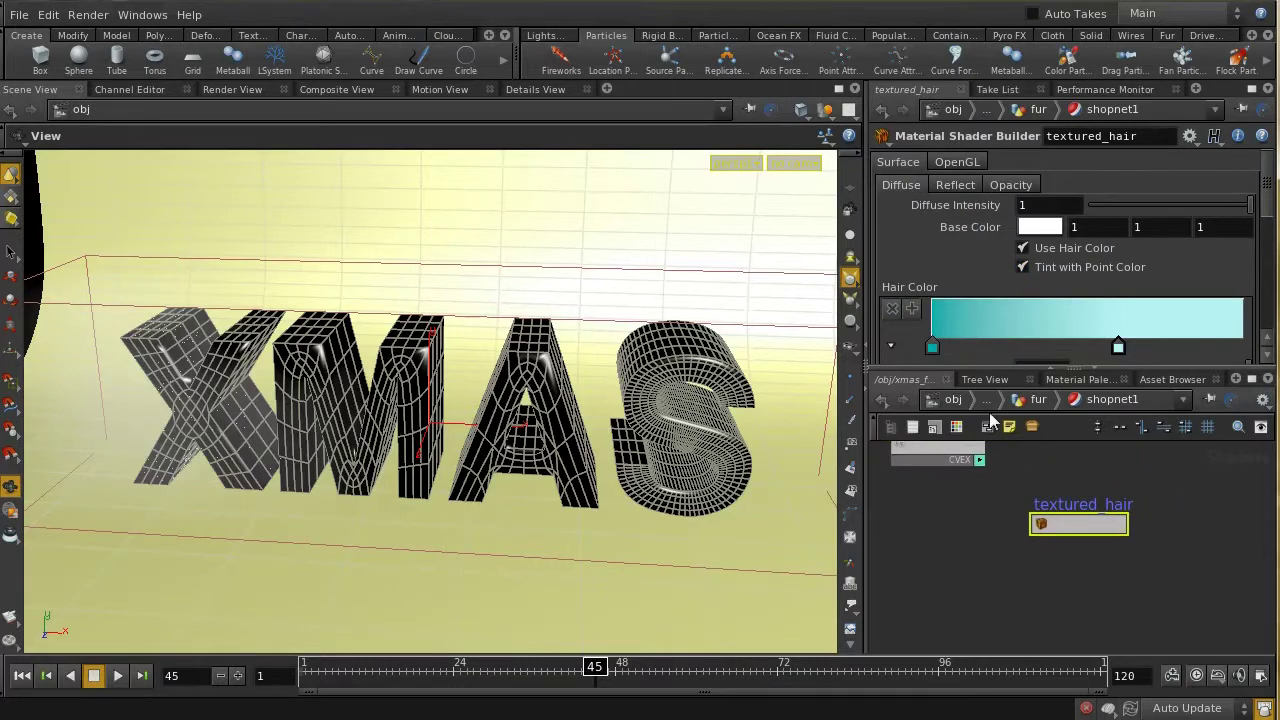
click(1036, 402)
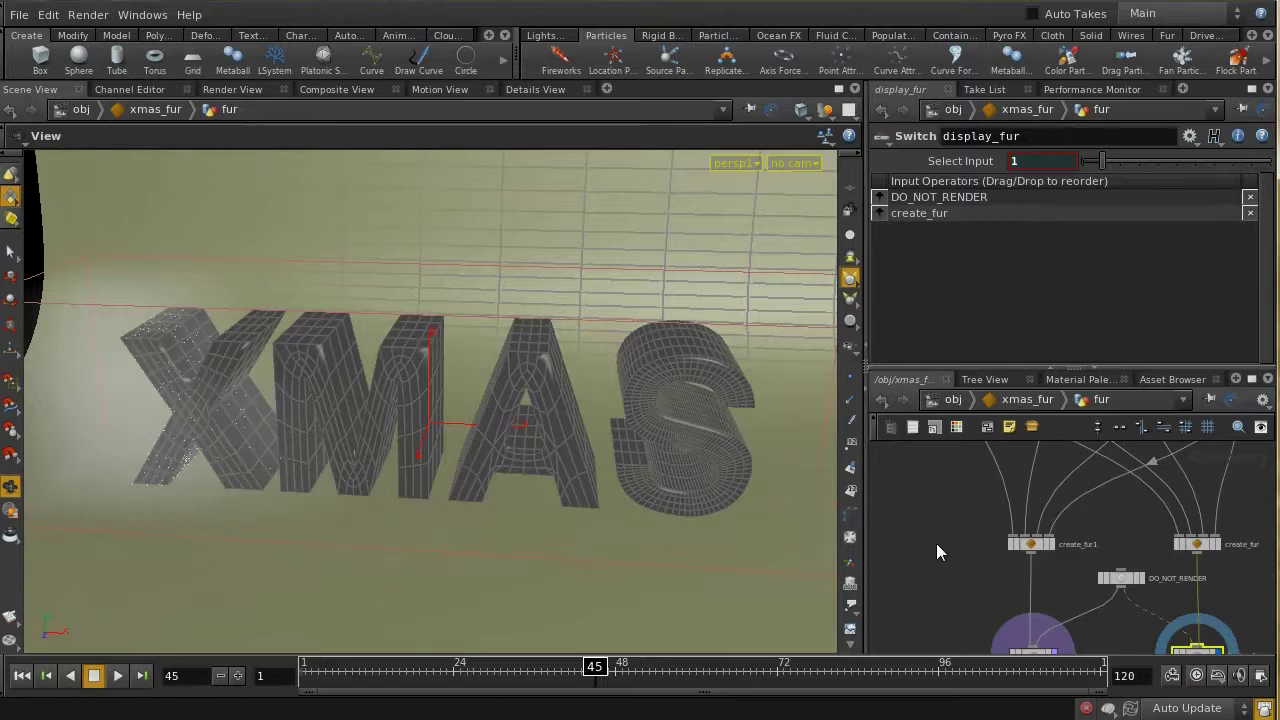
click(957, 399)
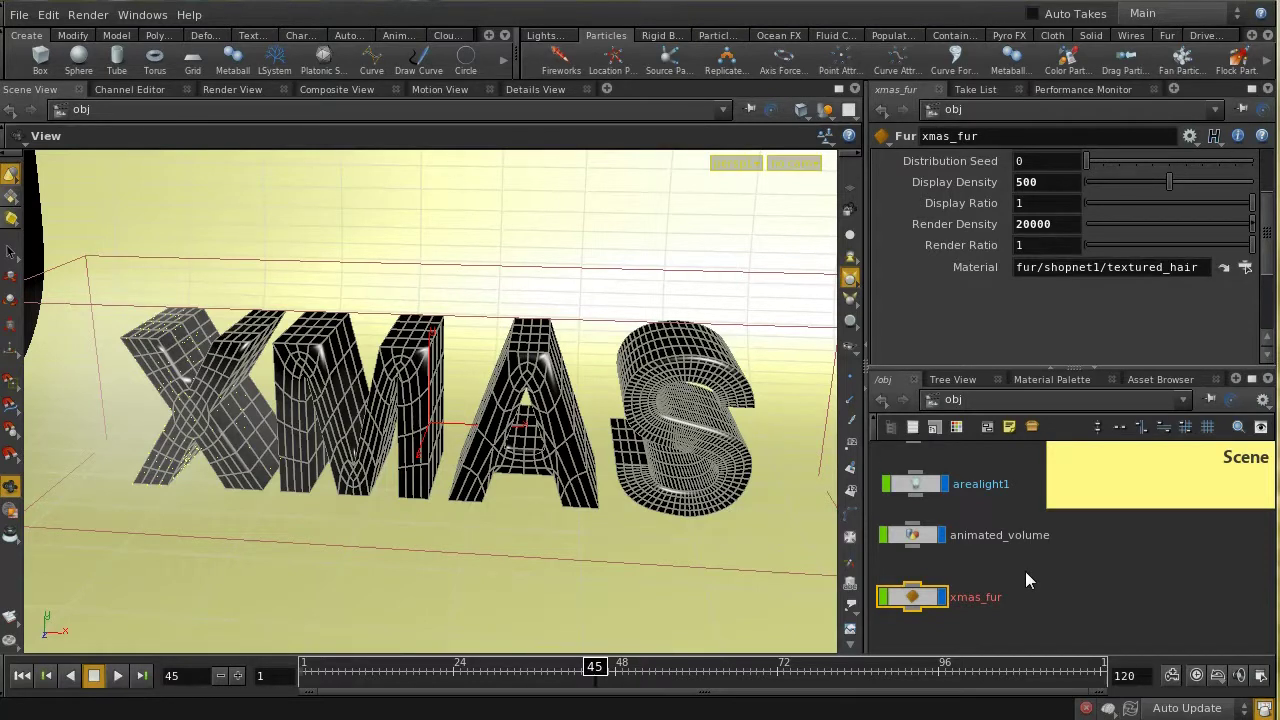
Step: Select the backdrop and letters_adapted_to_include_ice materials and view their nodes in the shop network
click(1048, 381)
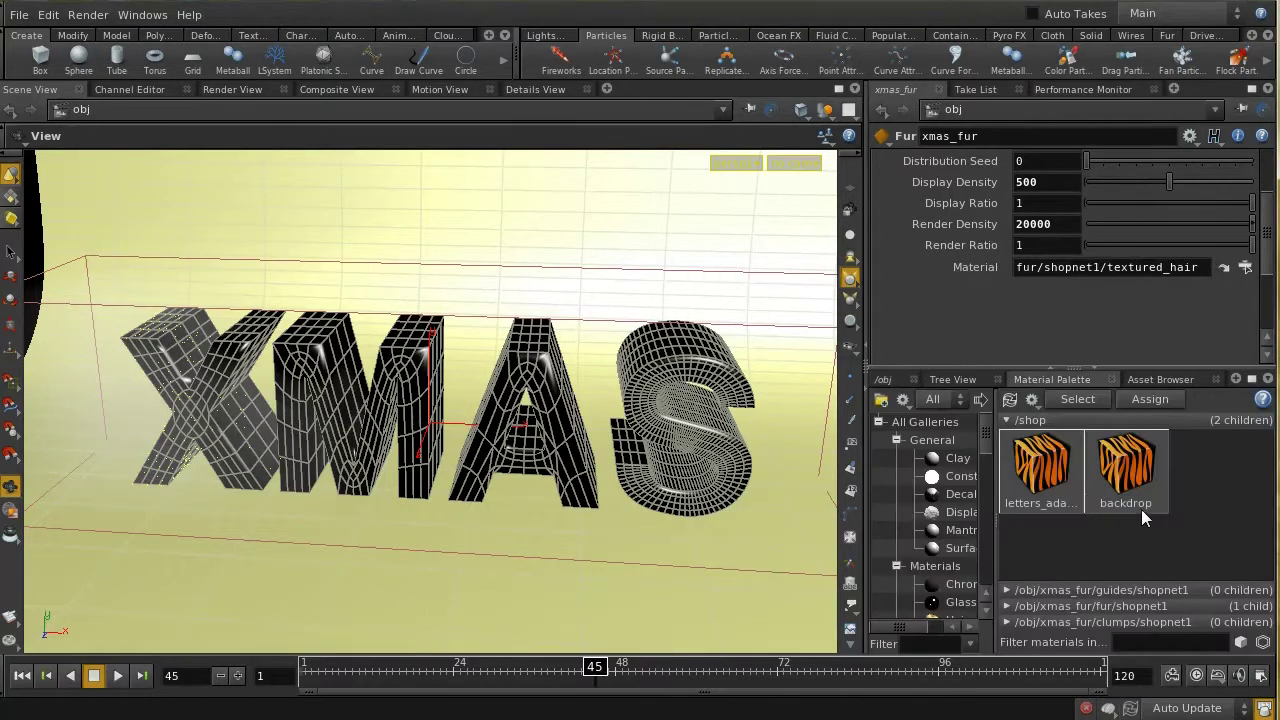
click(1141, 508)
shift+click(1032, 497)
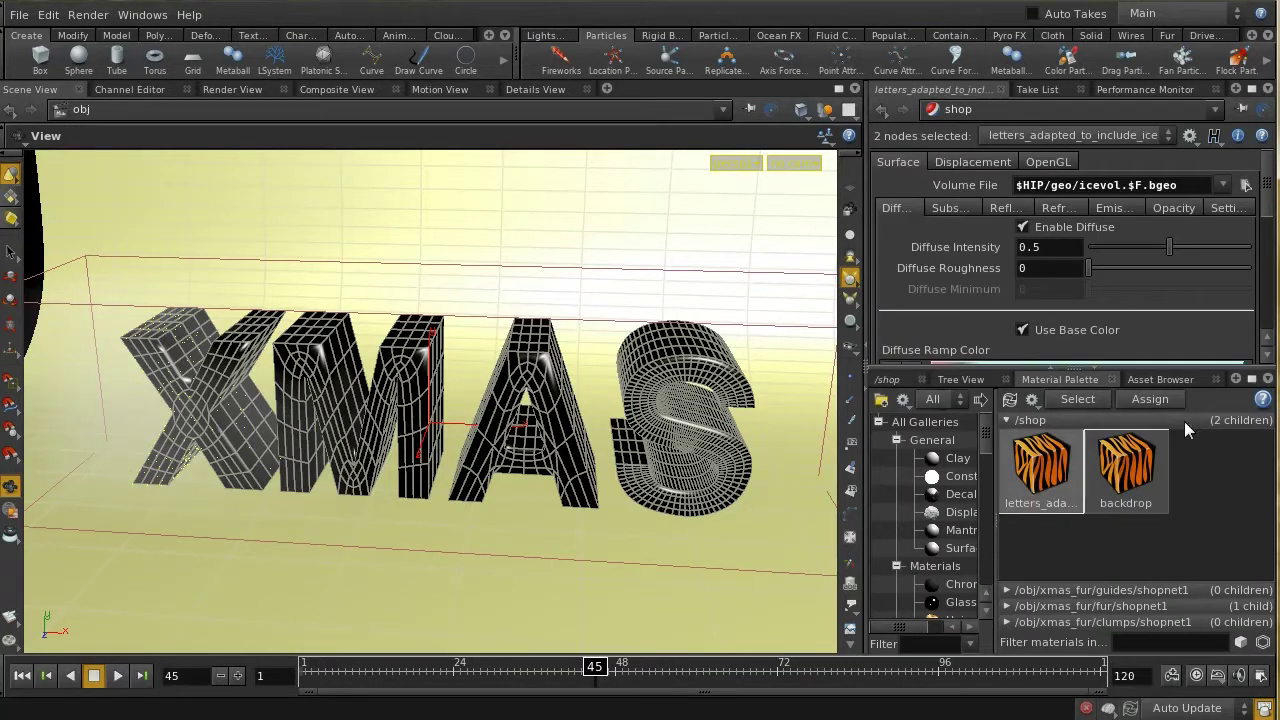
click(909, 384)
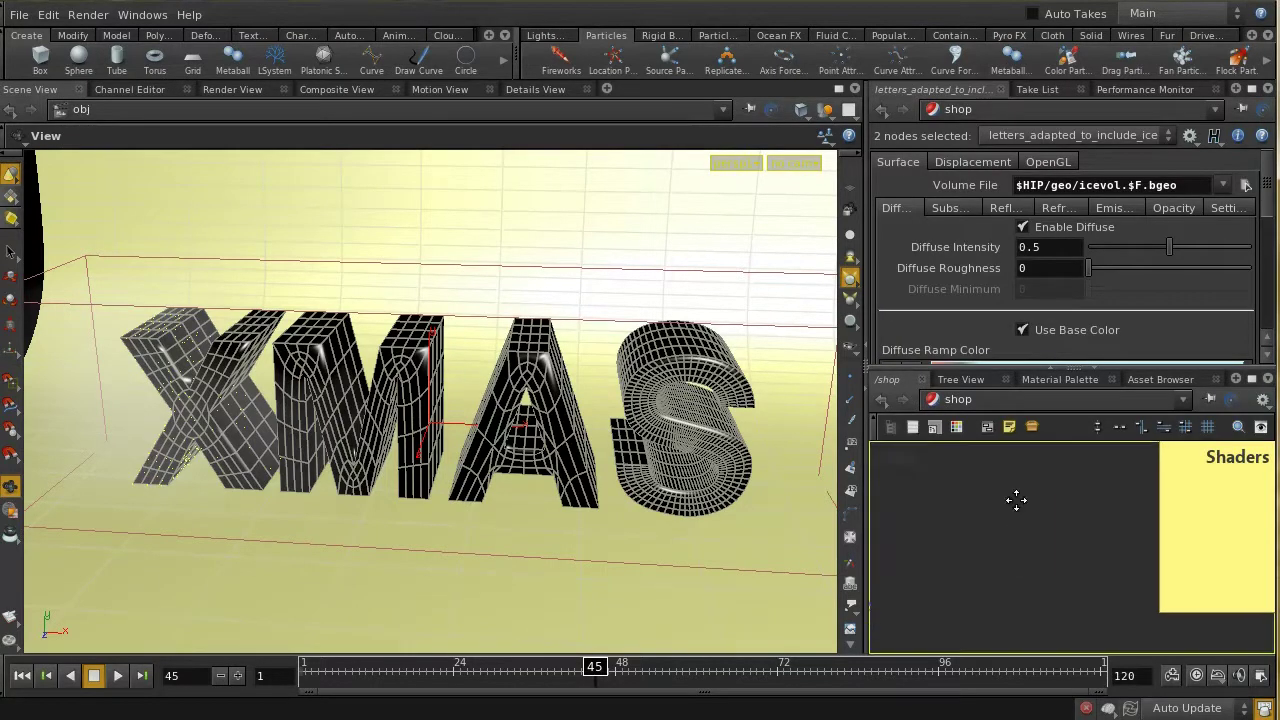
scroll(1017, 521, down, 3)
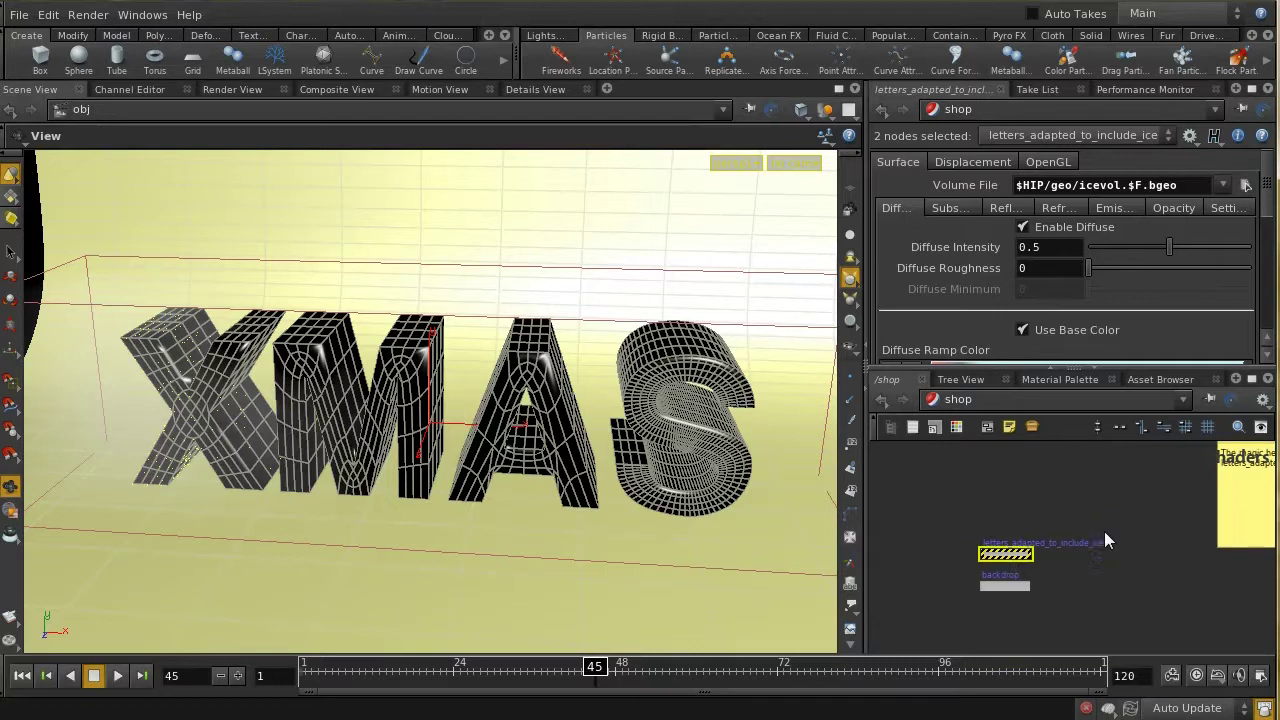
Step: Open the letters_adapted_to_include_ice material's network in a maximized pane and view the node groups added to the standard material
double_click(1008, 556)
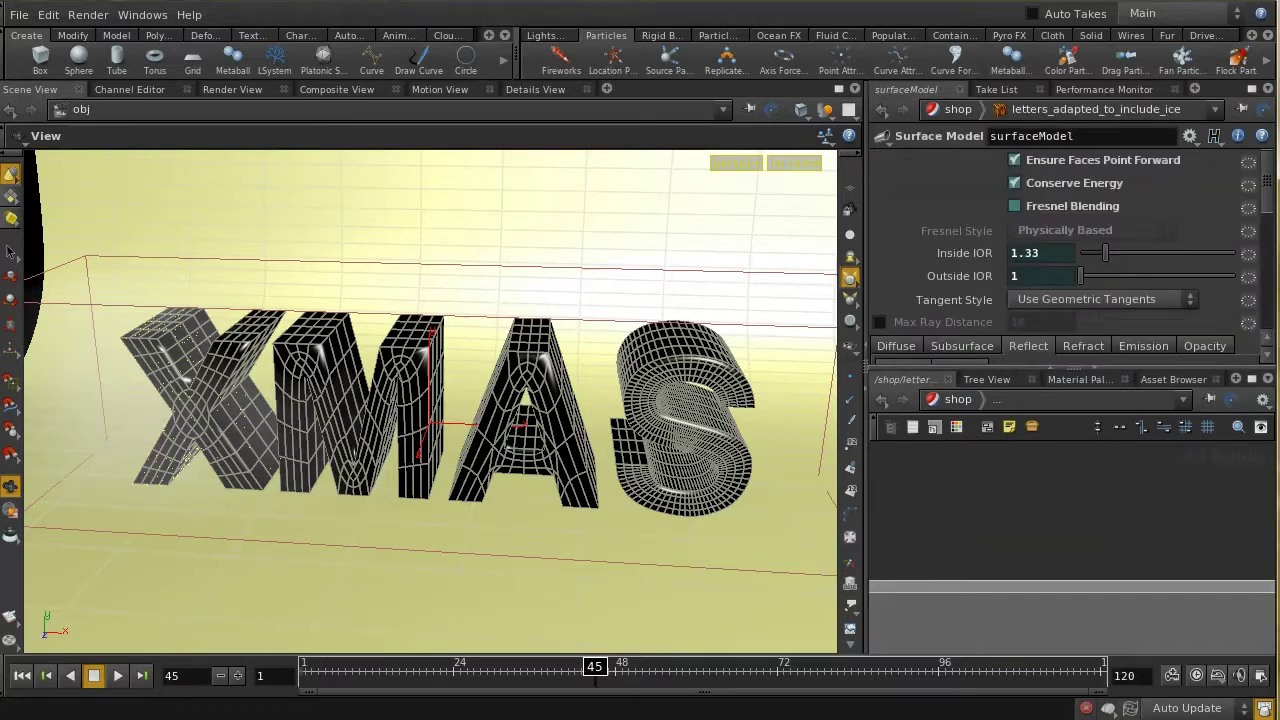
click(1251, 379)
middle_drag(855, 411, 720, 435)
middle_drag(936, 327, 689, 434)
scroll(919, 300, down, 2)
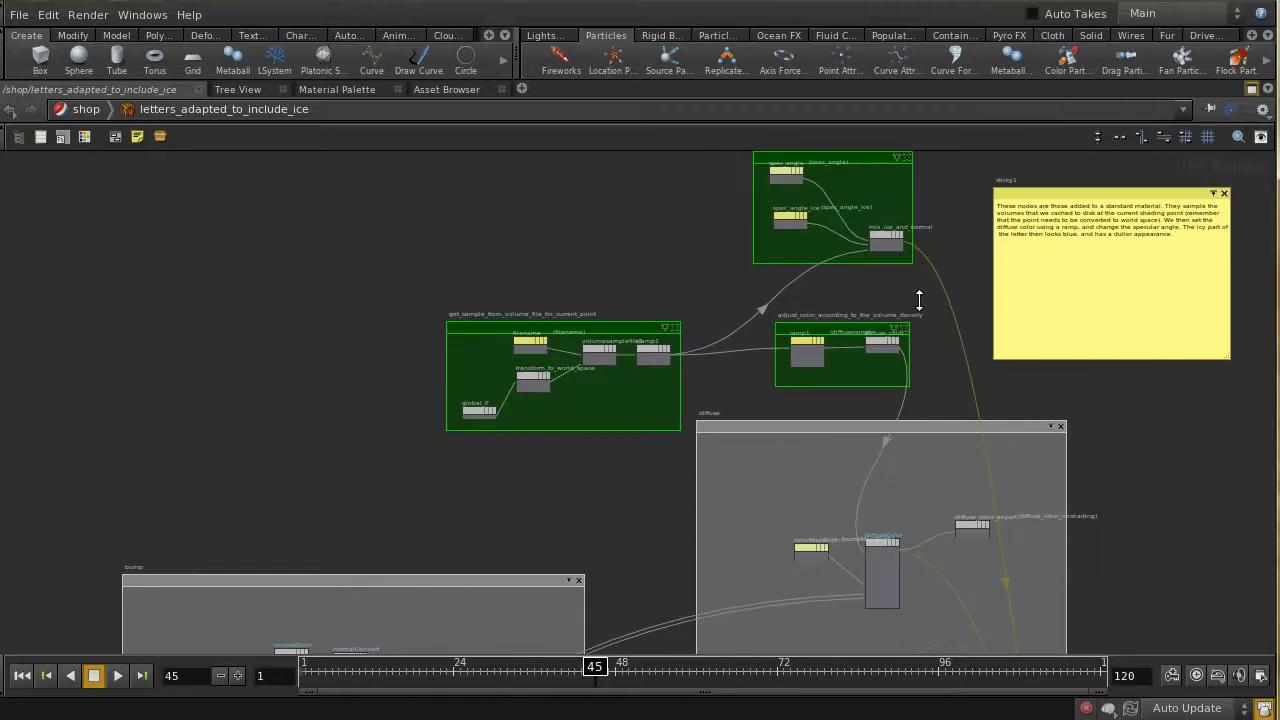
scroll(918, 300, down, 3)
middle_drag(917, 300, 1034, 257)
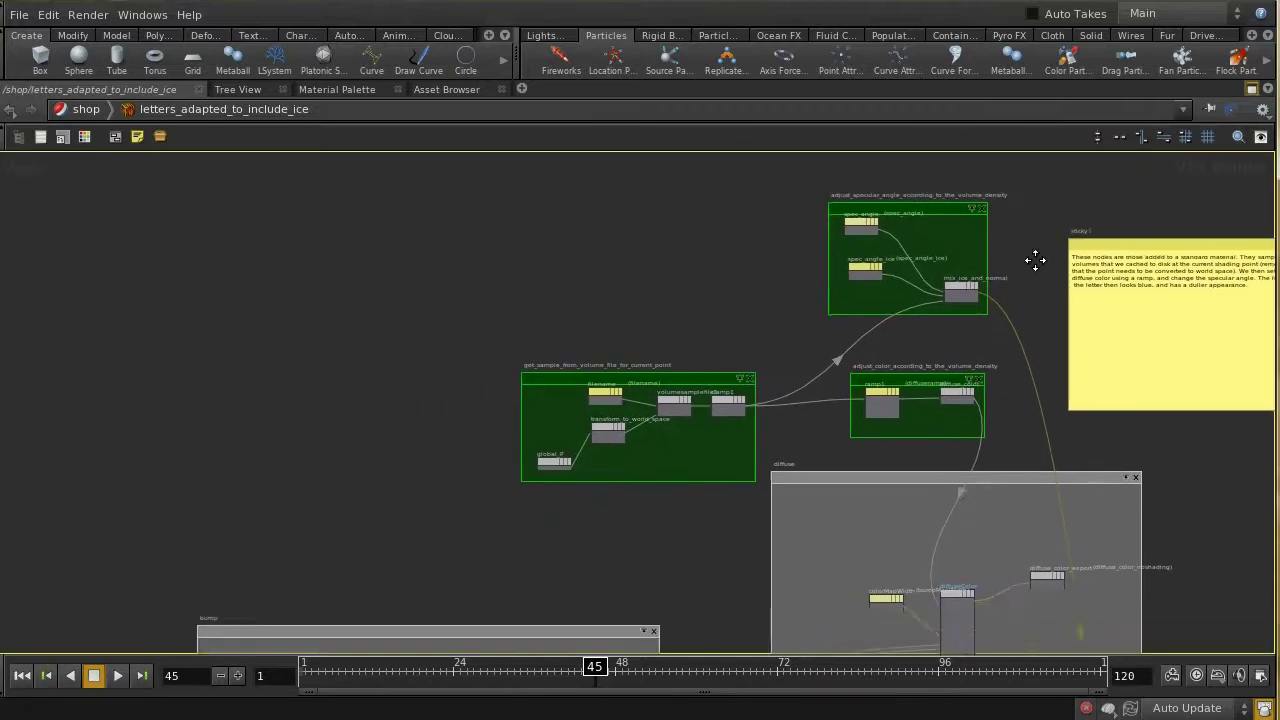
Step: Examine the volumesamplefile1, global_P, transform_to_world_space, filename and clamp1 nodes in the get_sample_from_volume_file_for_current_point group
scroll(615, 323, up, 4)
middle_drag(615, 323, 524, 234)
scroll(609, 283, up, 3)
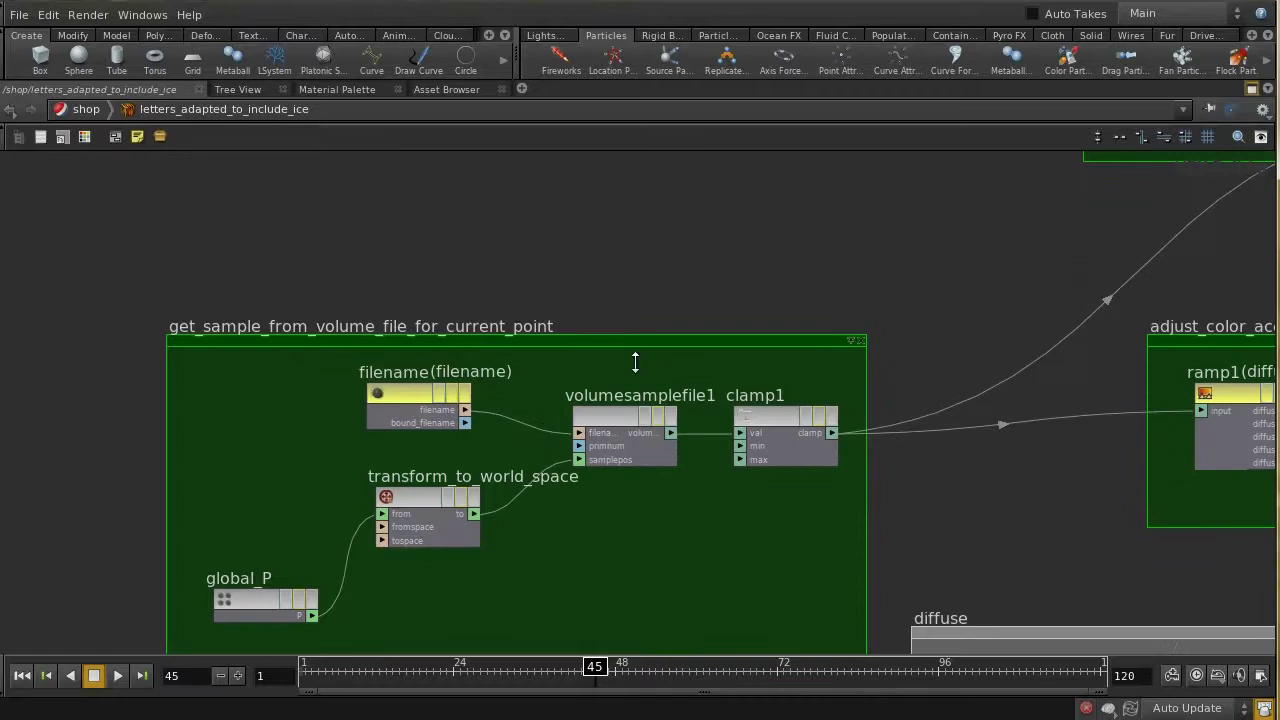
middle_drag(601, 400, 625, 340)
click(628, 345)
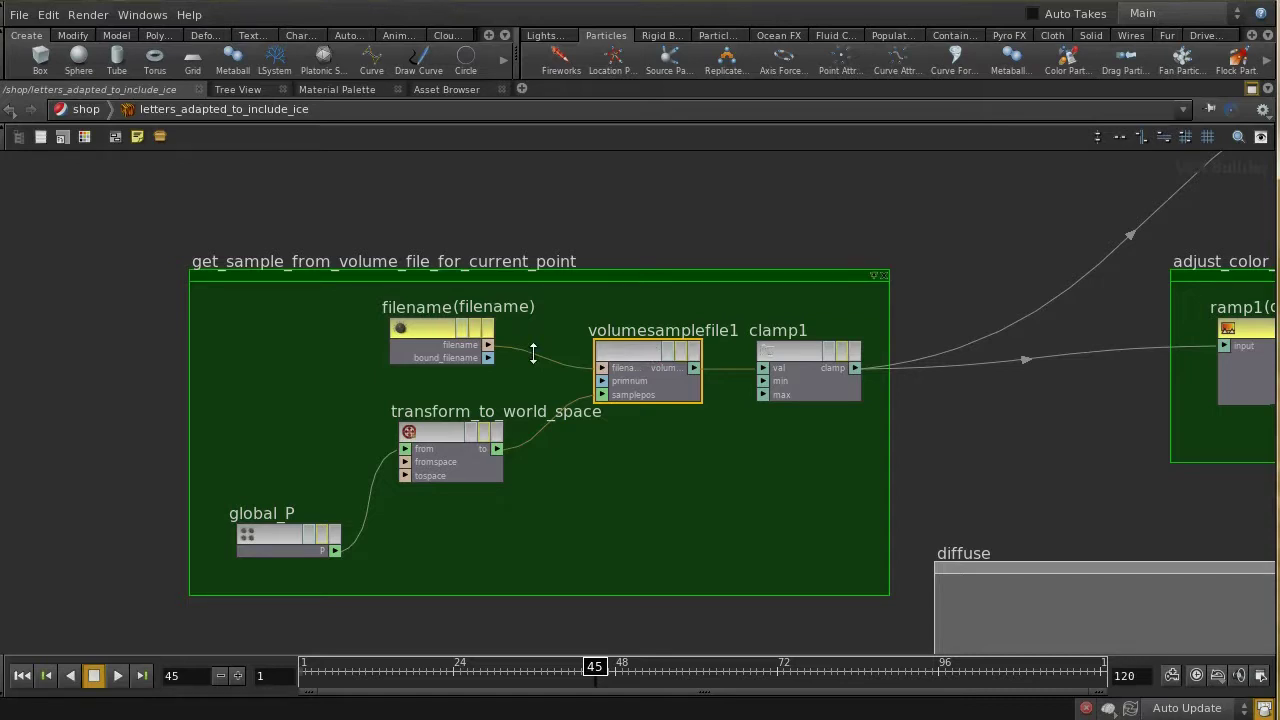
click(300, 533)
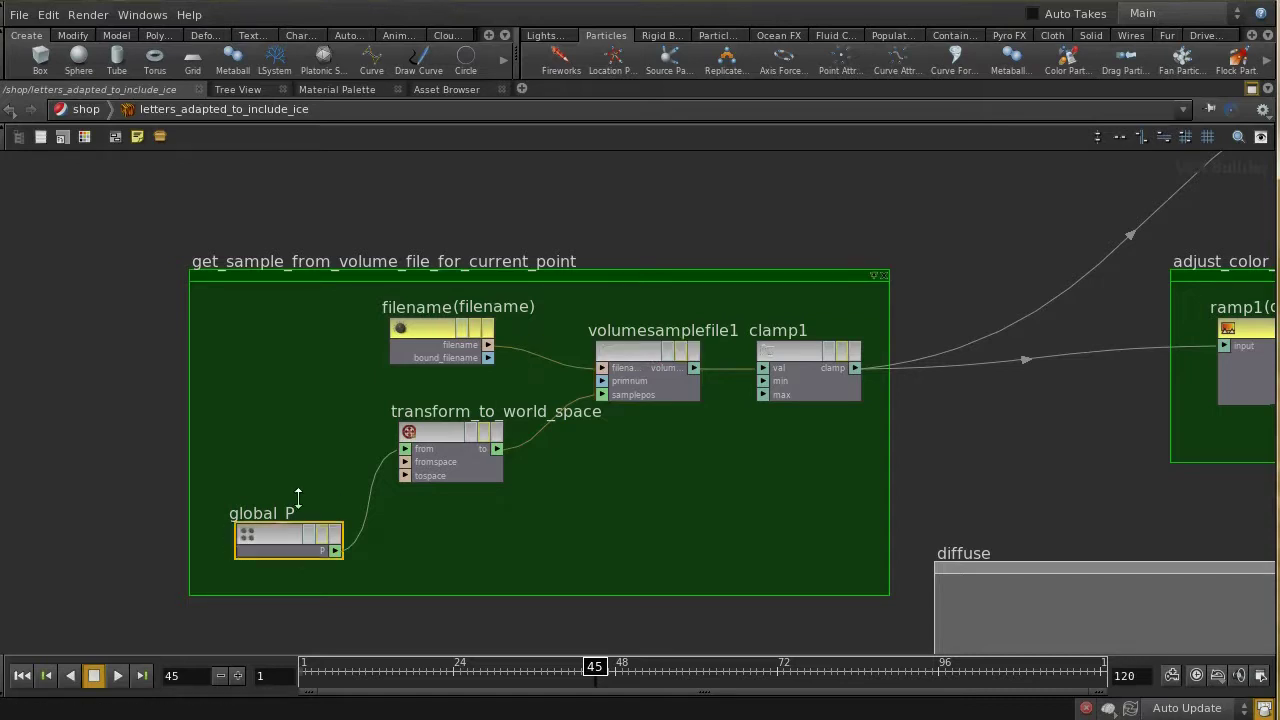
click(433, 437)
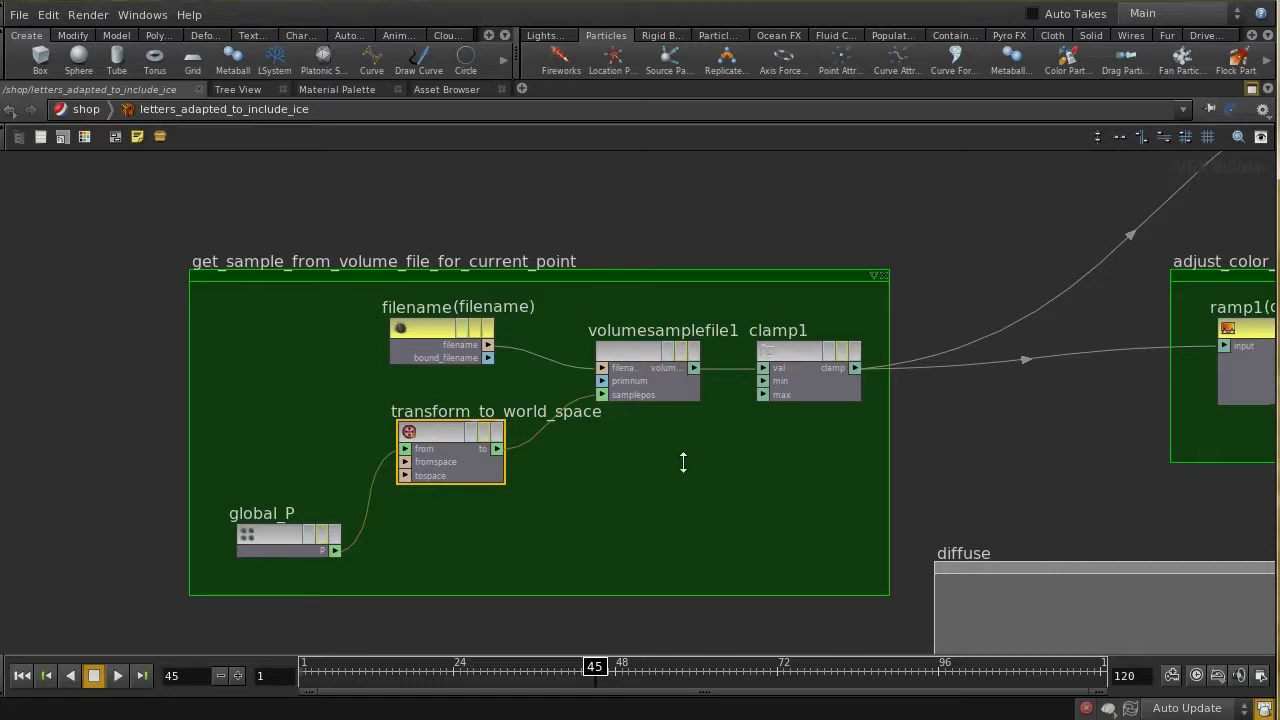
click(440, 336)
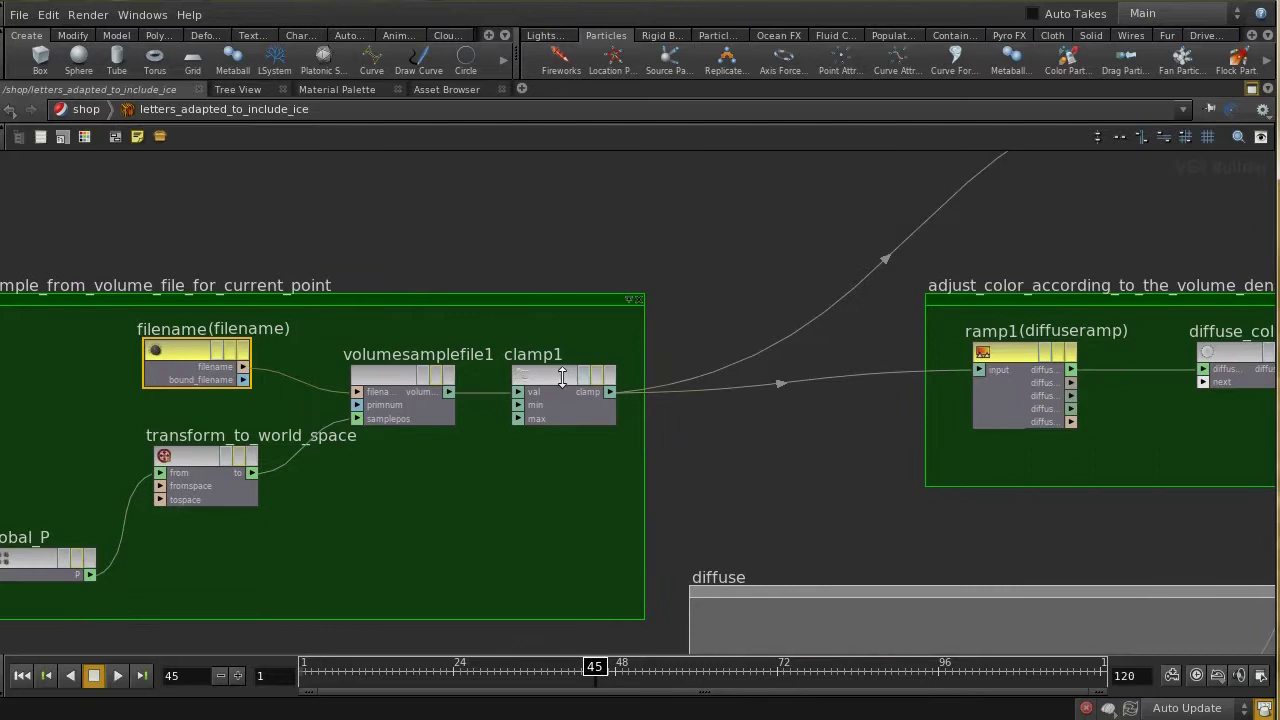
click(562, 377)
Step: Inspect the ramp1 and diffuse_color nodes in the adjust_color_according_to_the_volume_density group
middle_drag(789, 427, 534, 431)
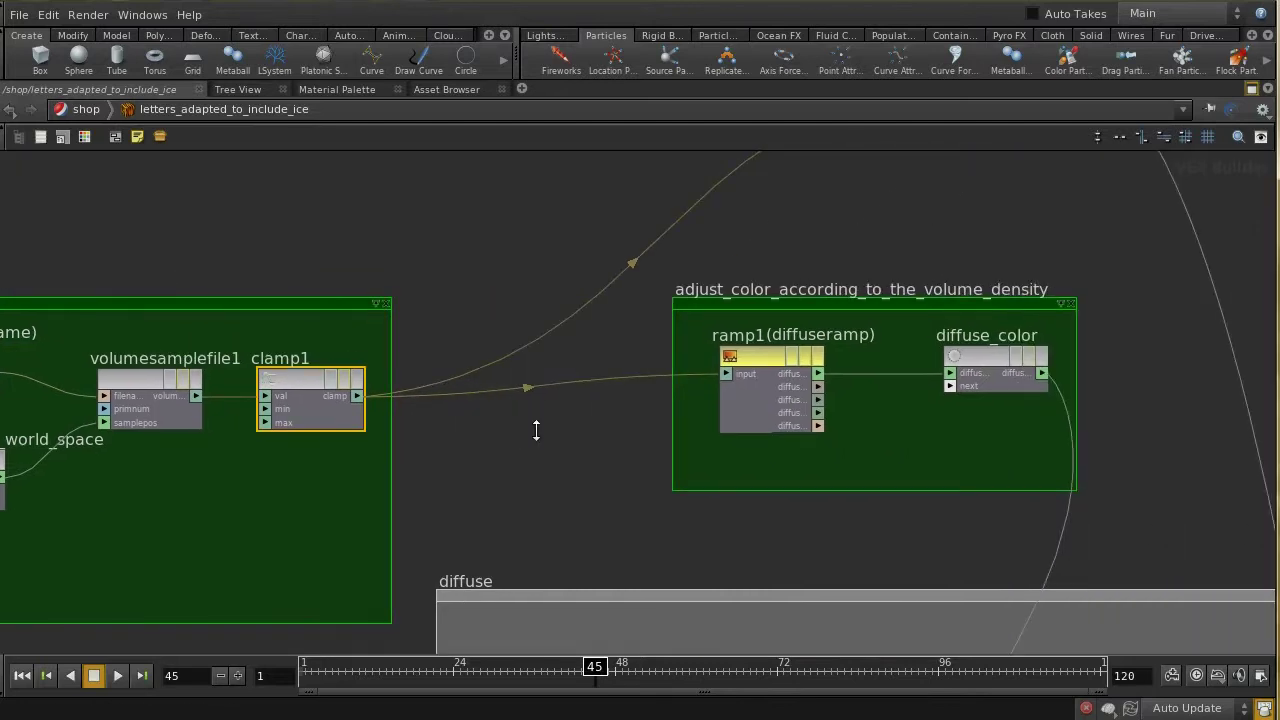
click(753, 352)
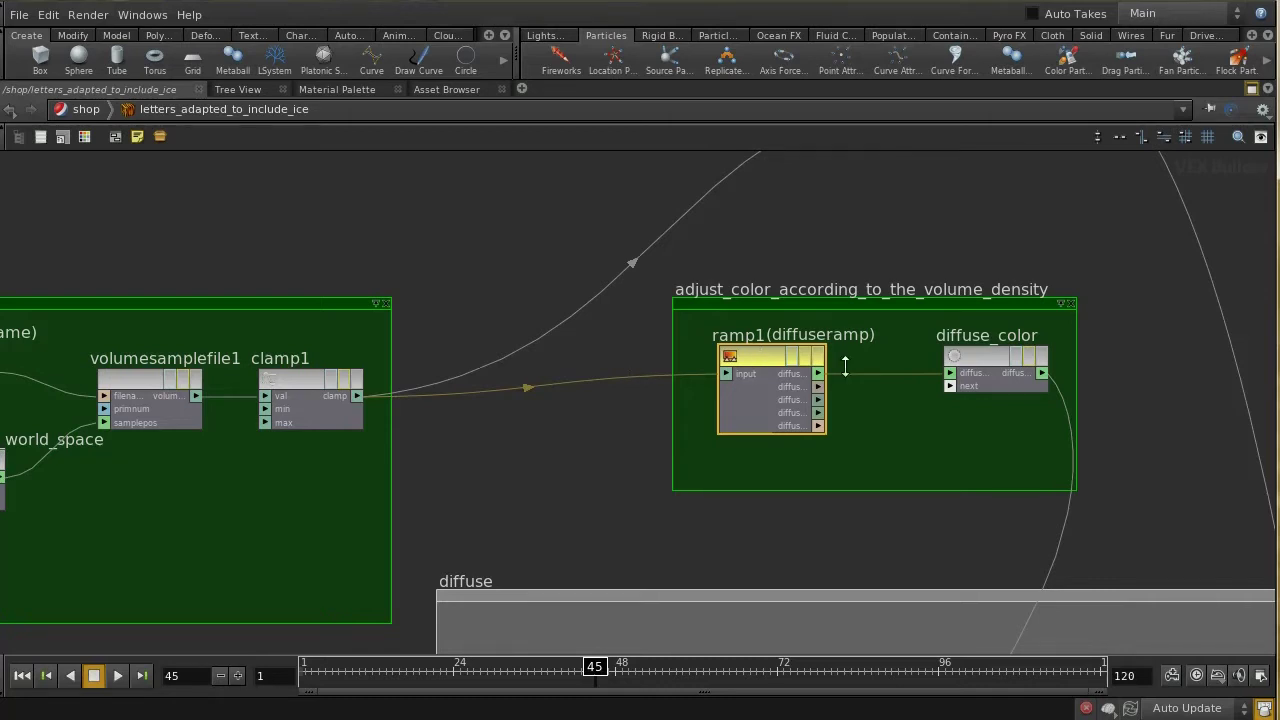
click(995, 362)
middle_drag(1128, 436, 1053, 446)
Step: Inspect the spec_angle and spec_angle_ice parameters and how they feed the mix_ice_and_normal node
middle_drag(558, 417, 380, 497)
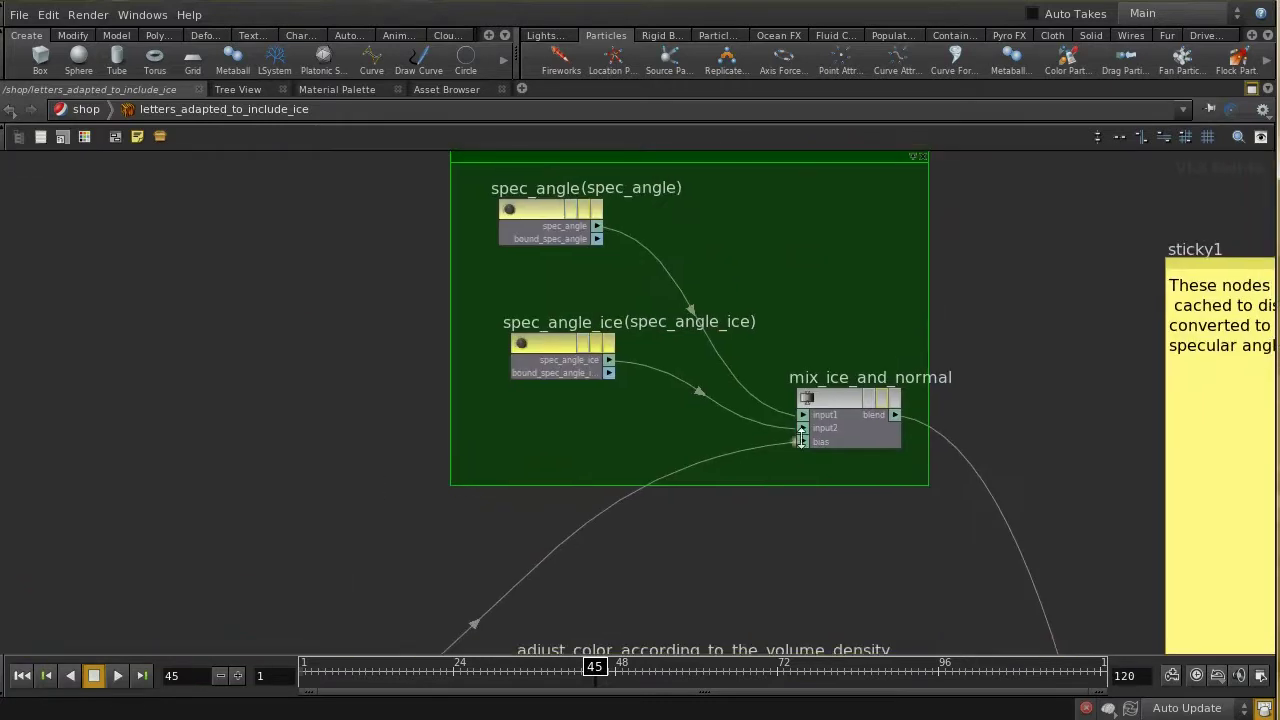
click(510, 206)
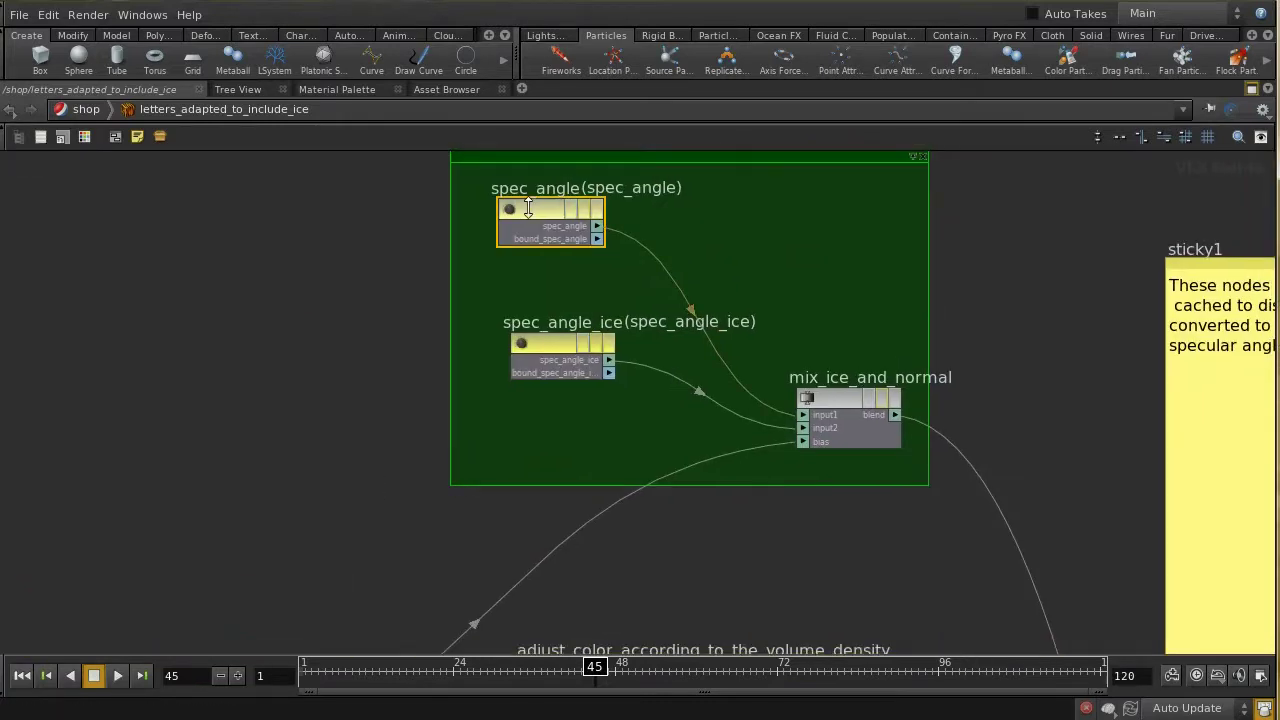
click(536, 340)
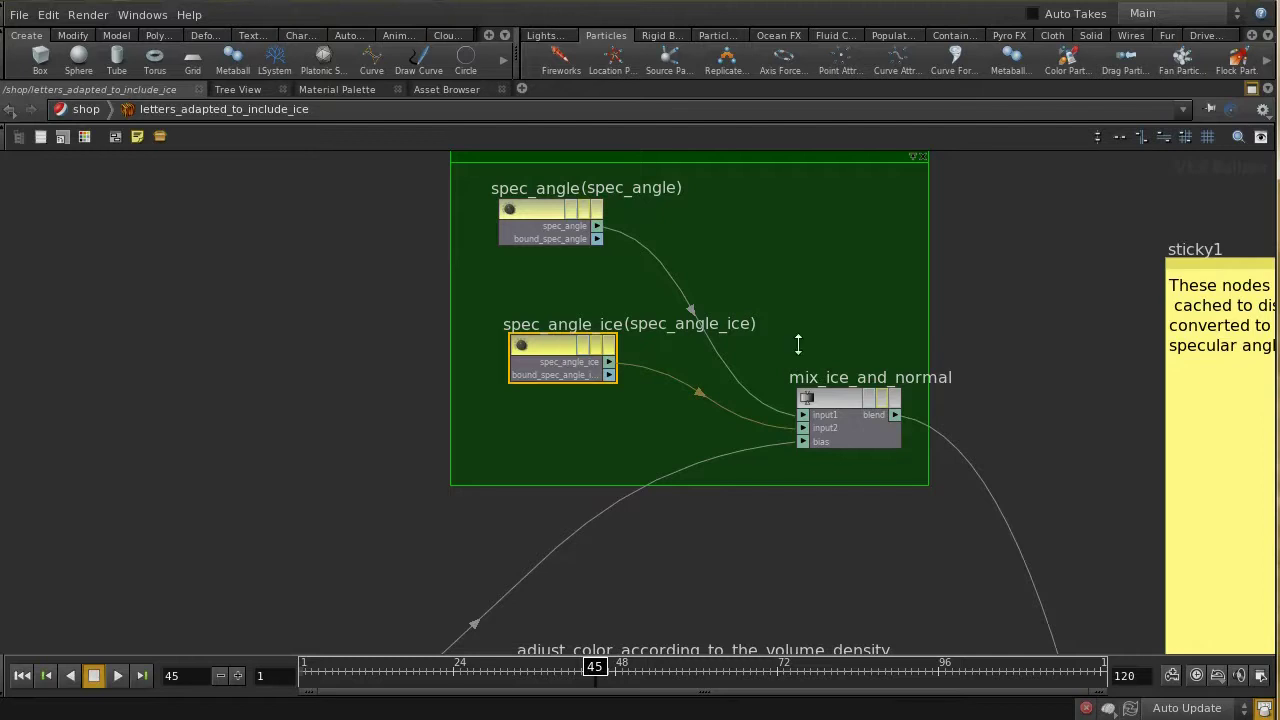
middle_drag(1042, 376, 977, 349)
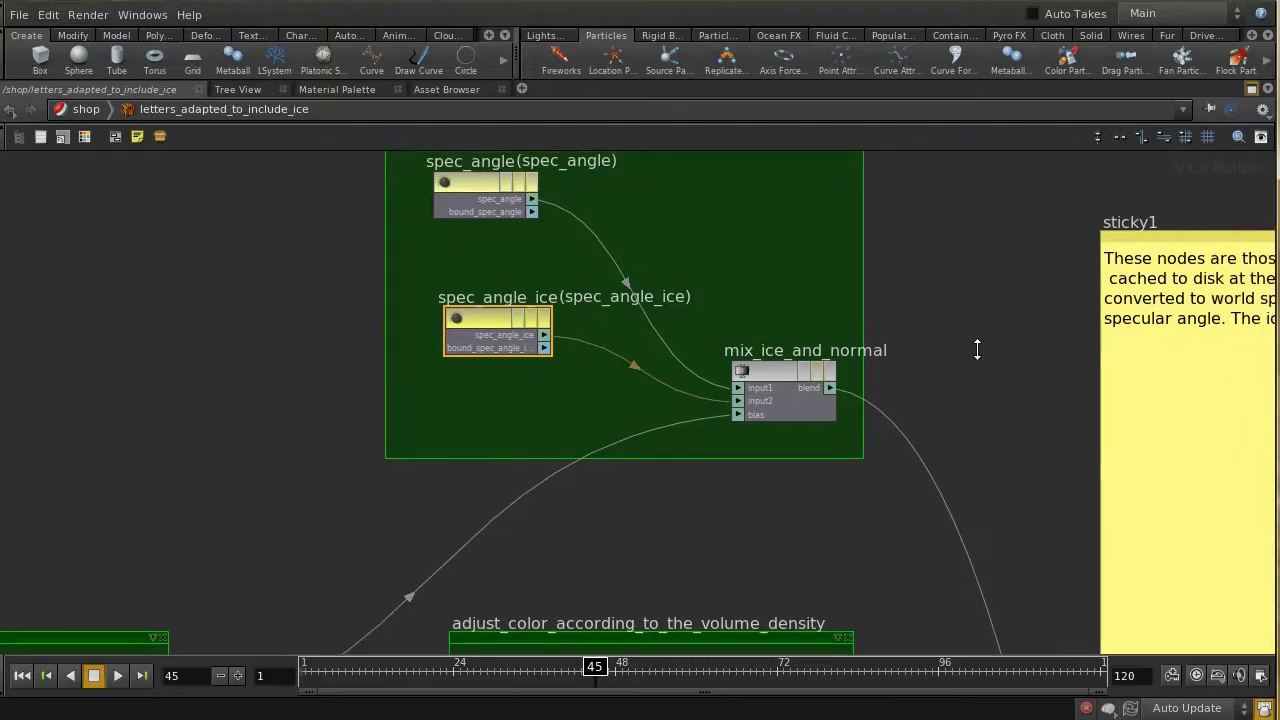
Step: Return to the shop level and review the letters_adapted_to_include_ice material's Volume File and Diffuse Ramp Color parameters
key(u)
middle_drag(837, 369, 1003, 314)
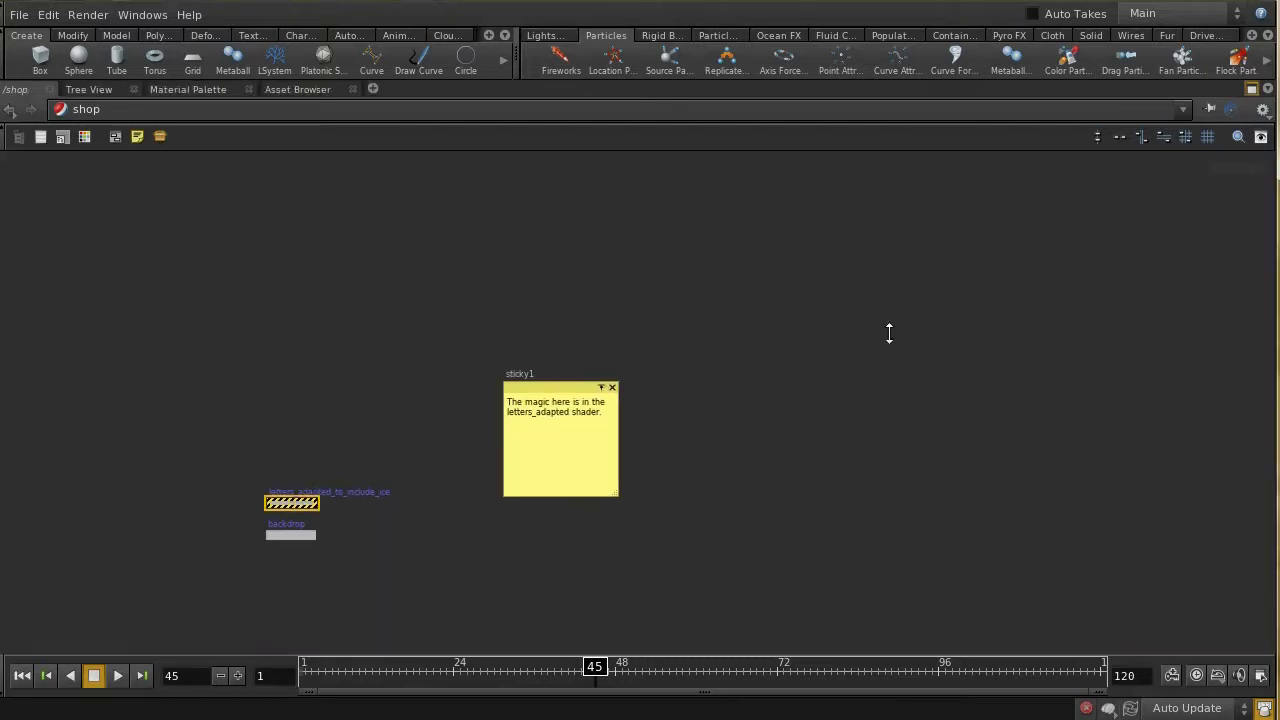
middle_click(297, 502)
key(p)
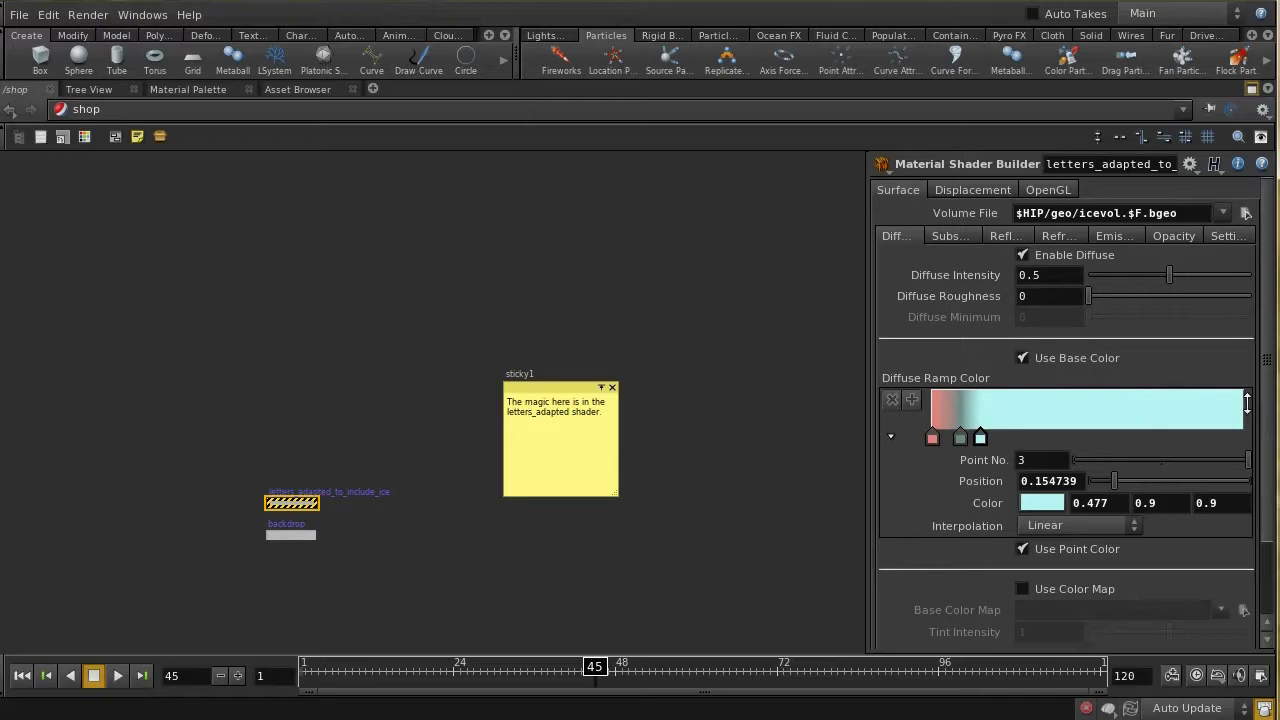
scroll(1272, 399, down, 3)
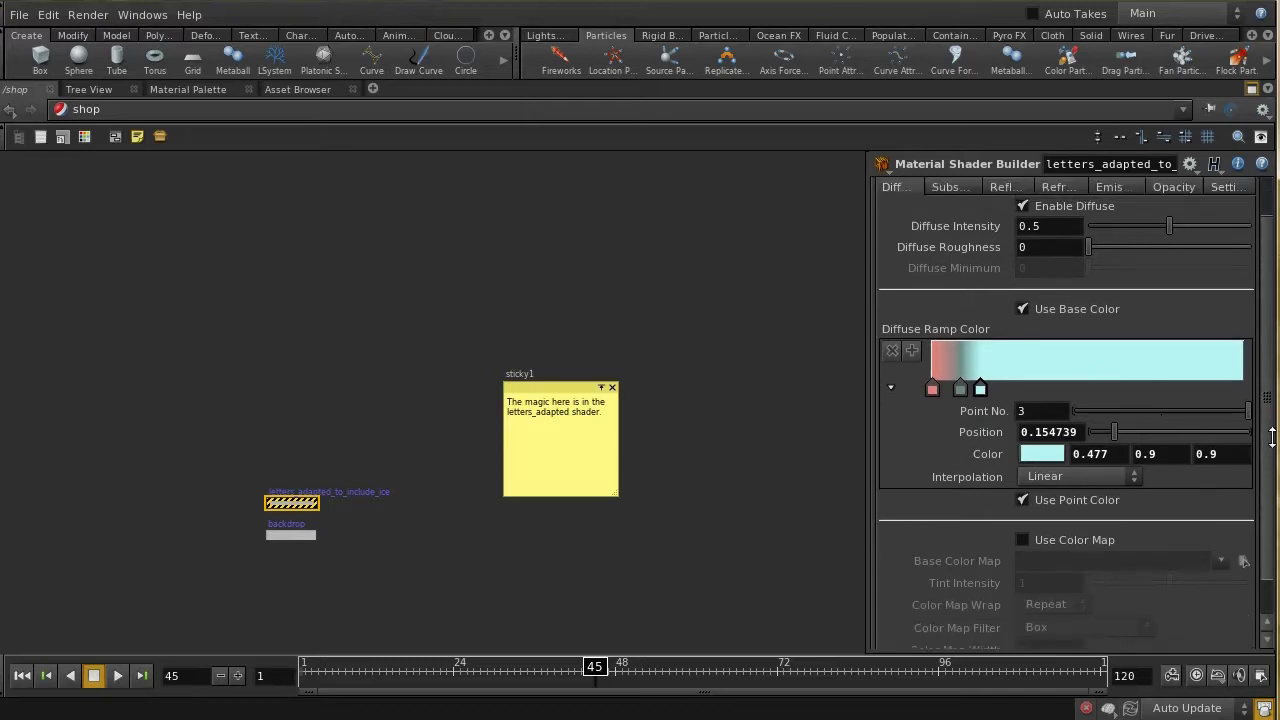
scroll(969, 231, up, 3)
Step: Review the letters material's base reflection settings for lights, objects and mask map, then restore the normal pane layout
click(1005, 230)
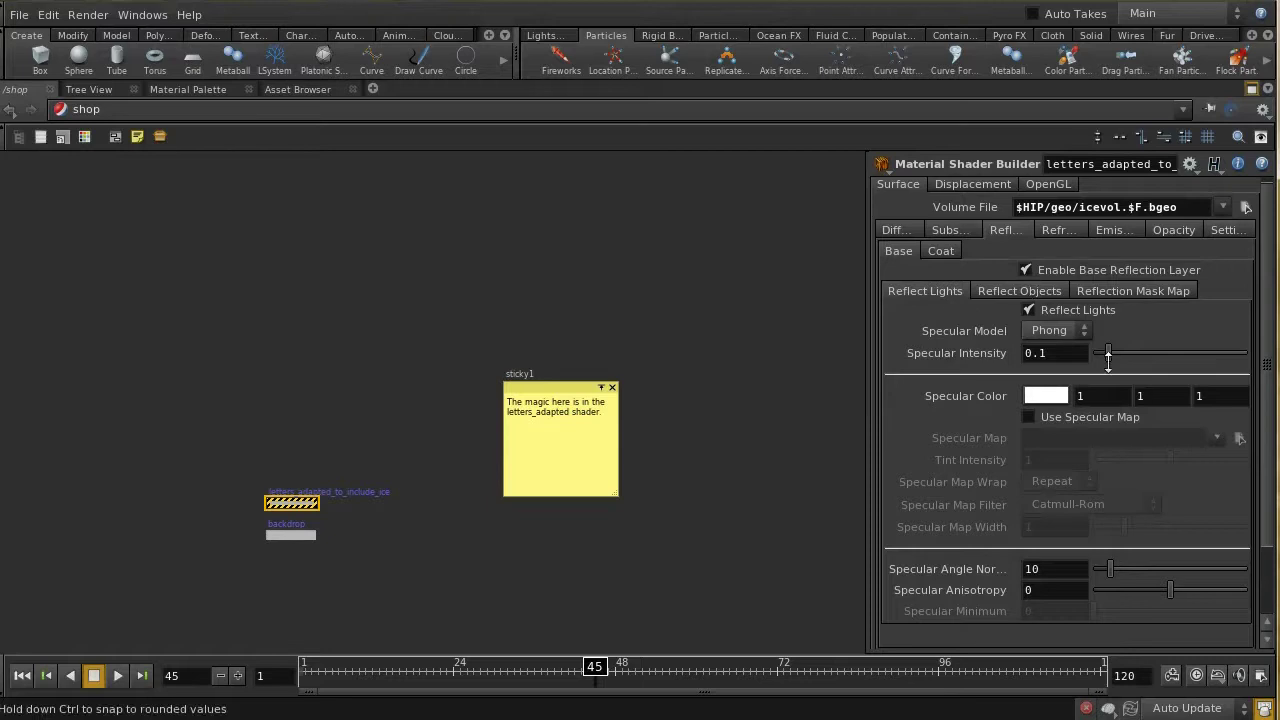
scroll(1265, 433, down, 2)
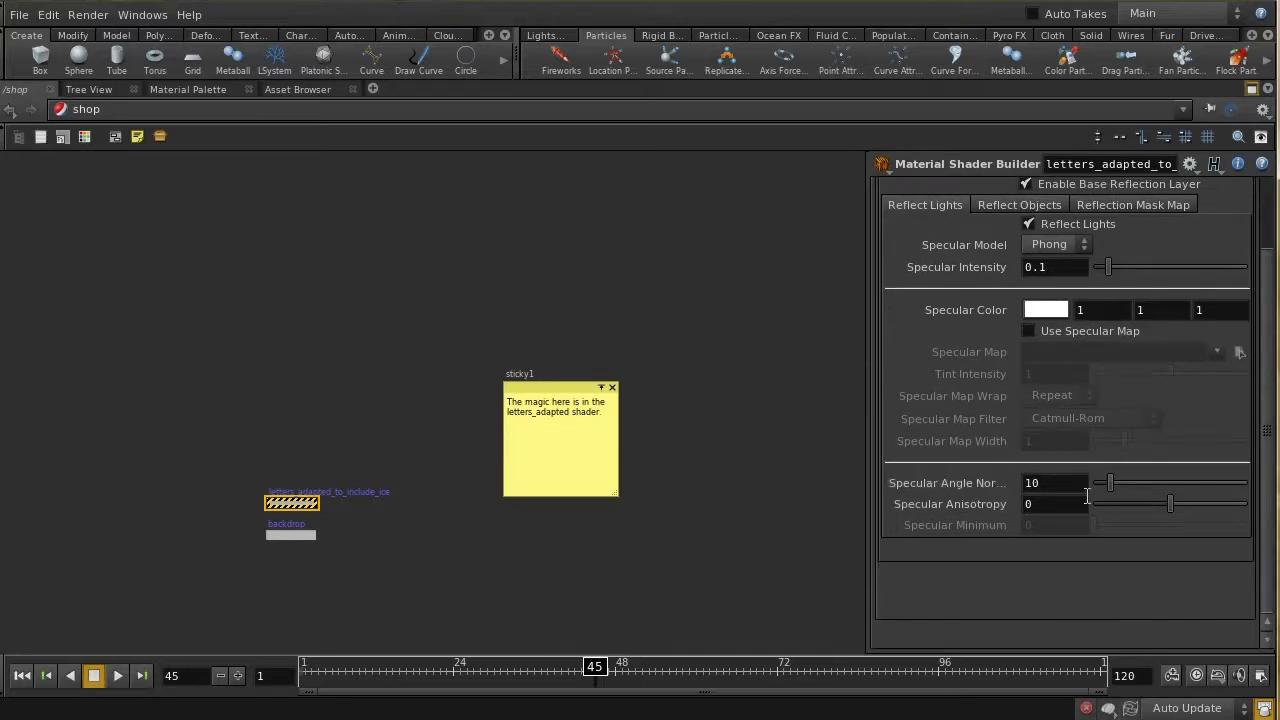
drag(1266, 446, 1274, 356)
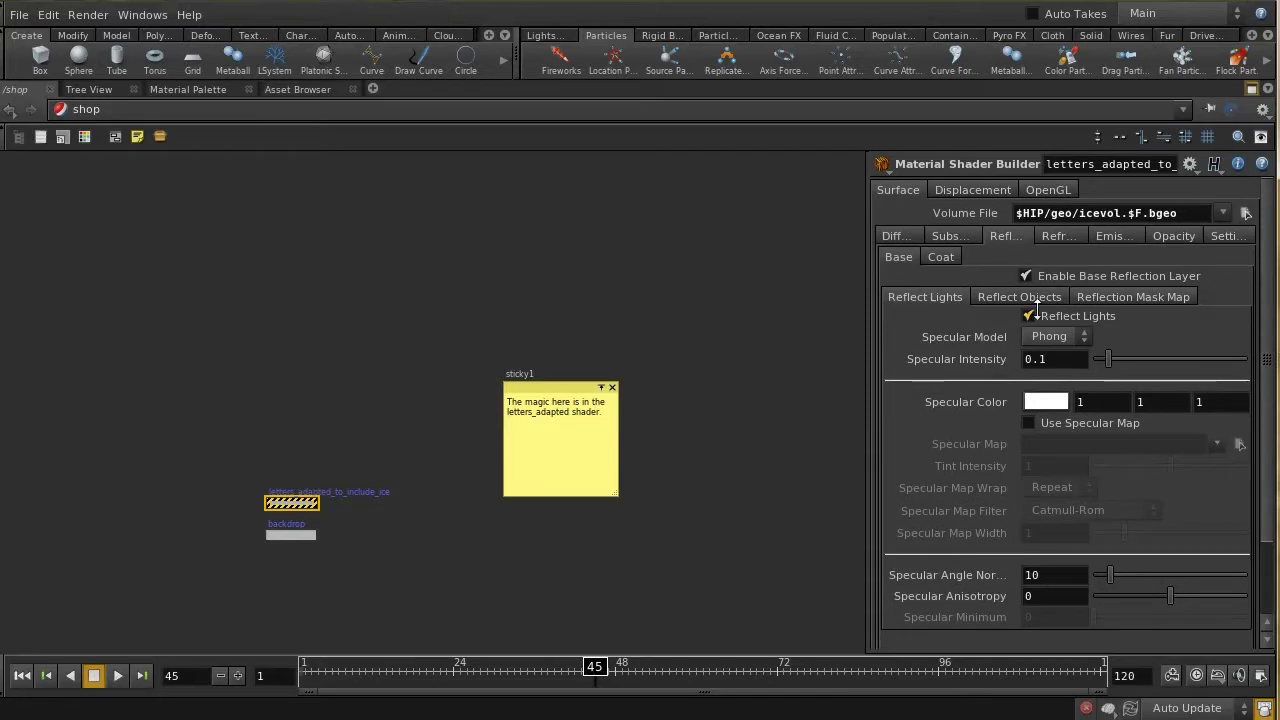
click(1035, 298)
click(1095, 297)
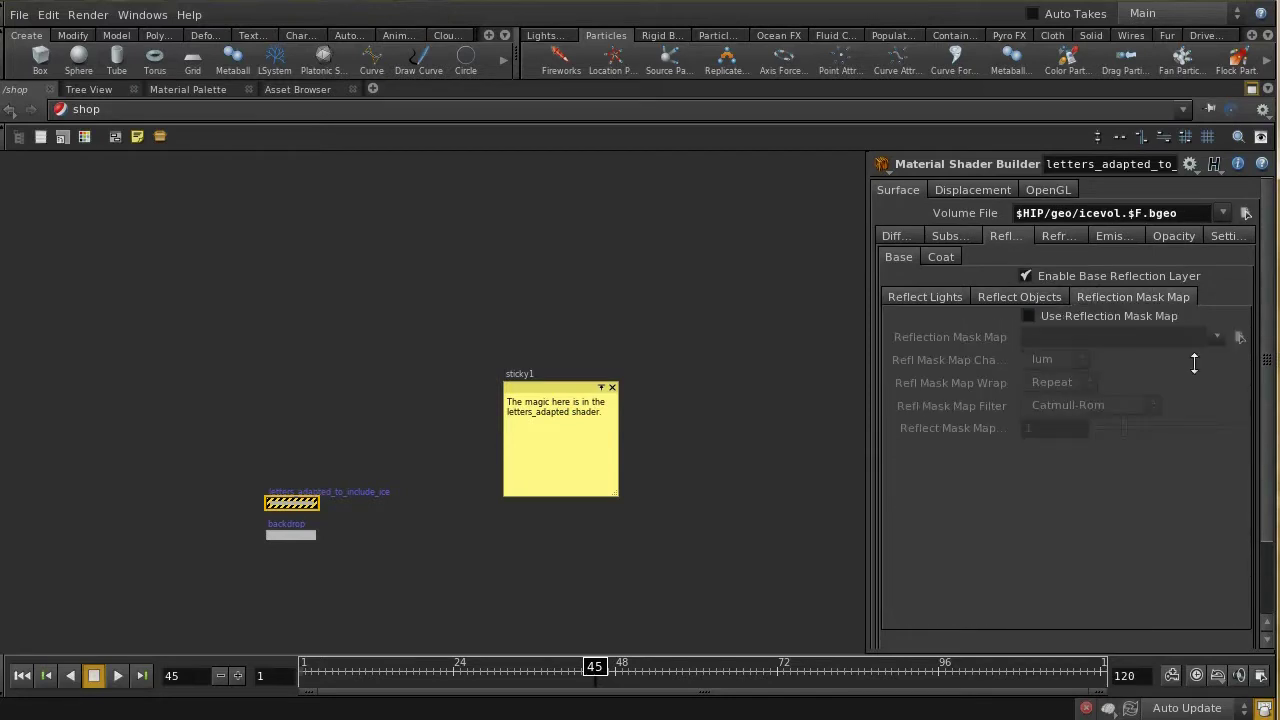
click(928, 298)
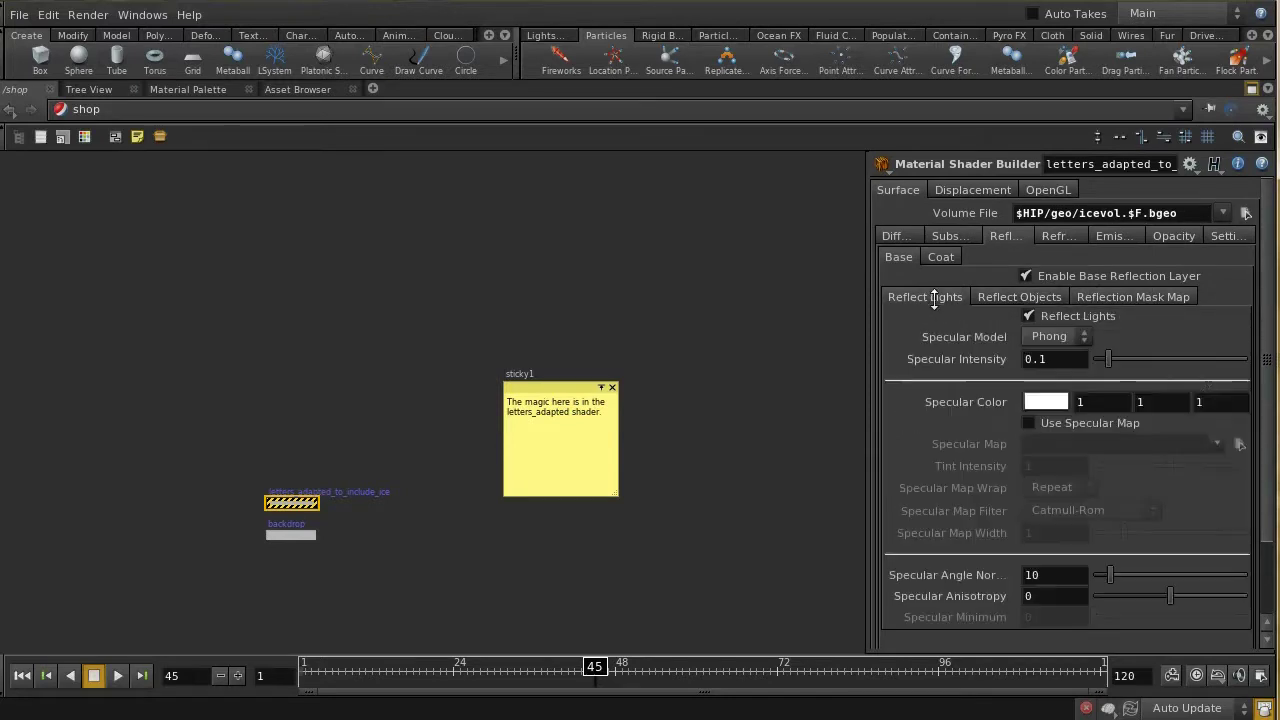
mouse_move(1265, 413)
mouse_down()
mouse_move(1272, 510)
mouse_move(1270, 415)
mouse_up()
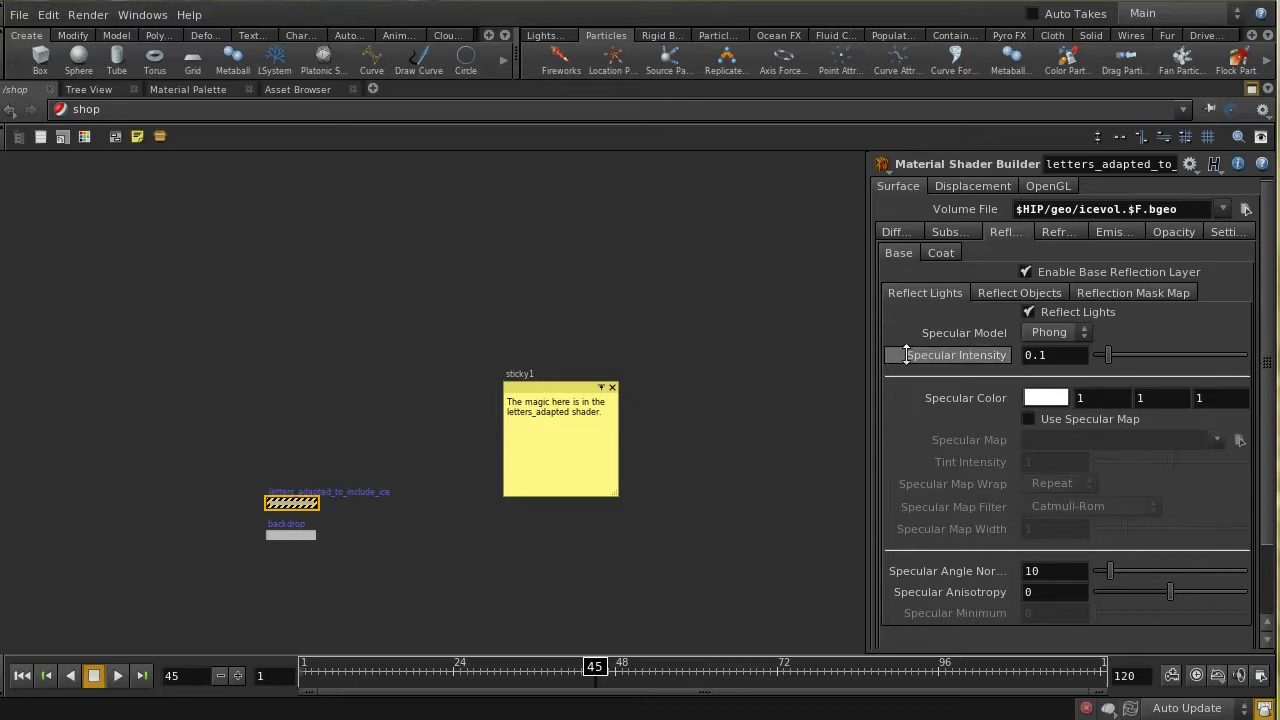
click(828, 331)
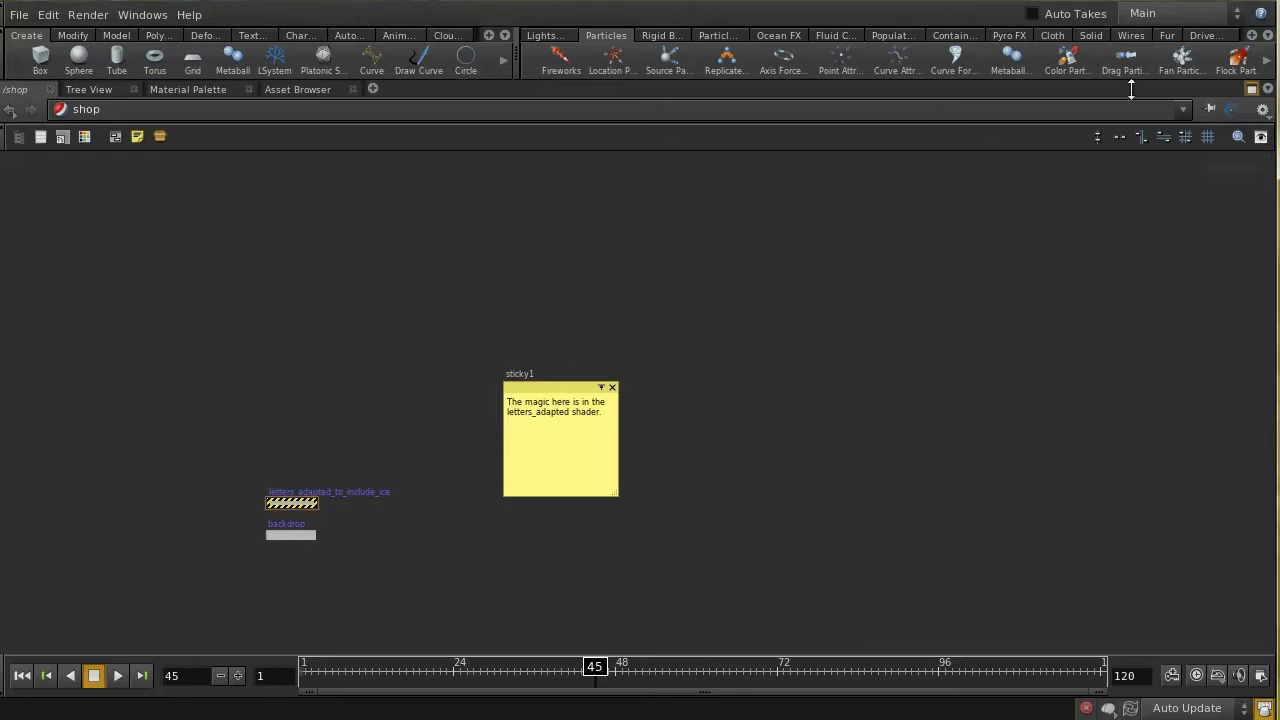
click(1251, 88)
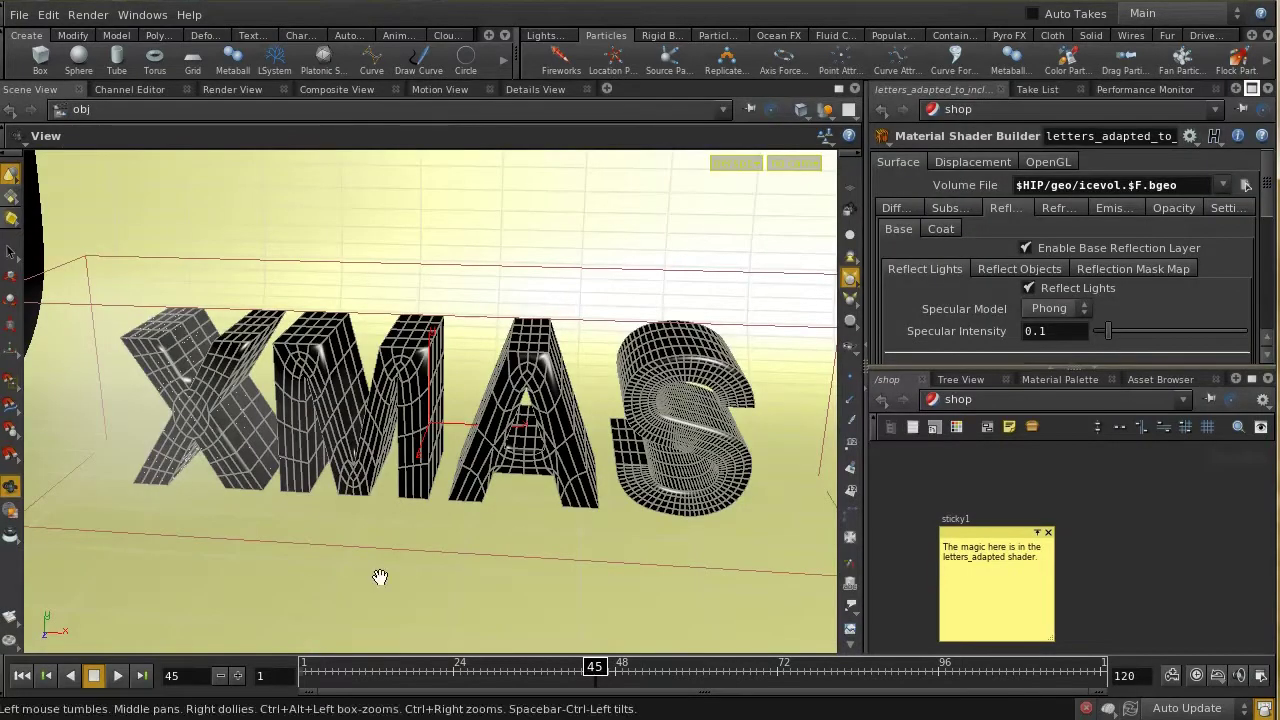
Step: Render frame 1 in the Render View using /out/mantra_ipr and the /obj/cam1 camera
drag(337, 673, 306, 672)
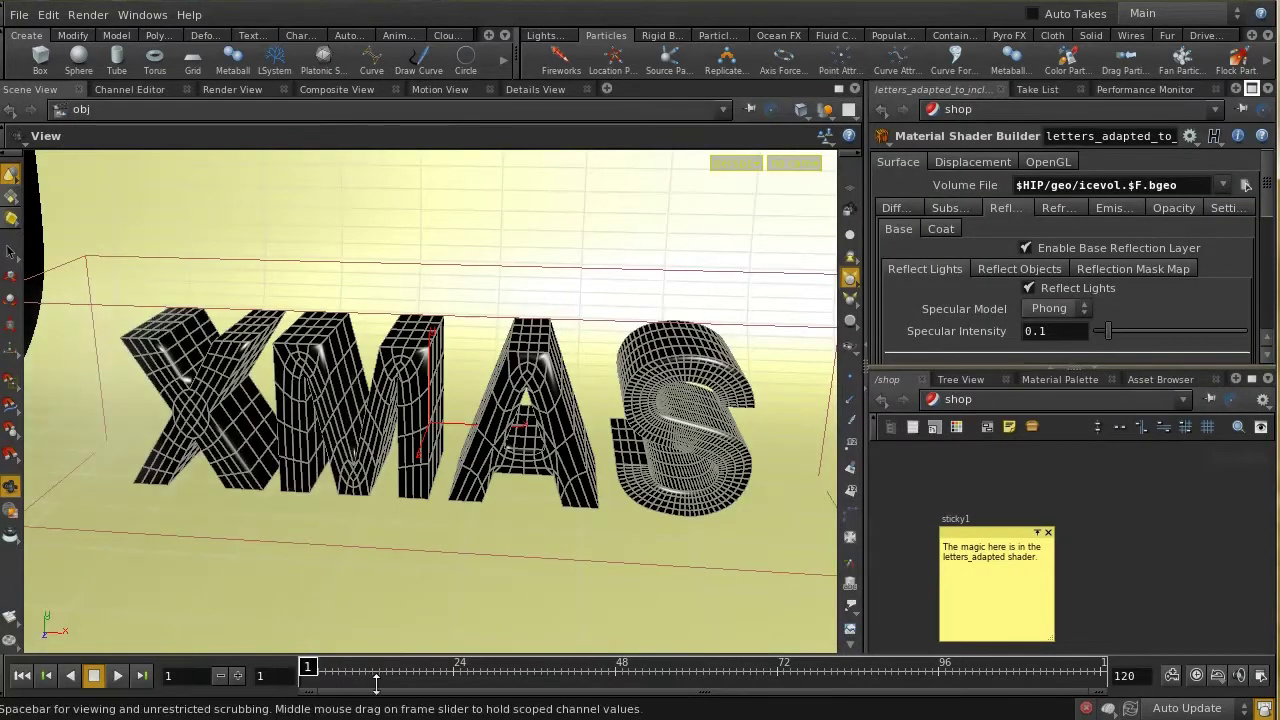
click(234, 90)
click(227, 111)
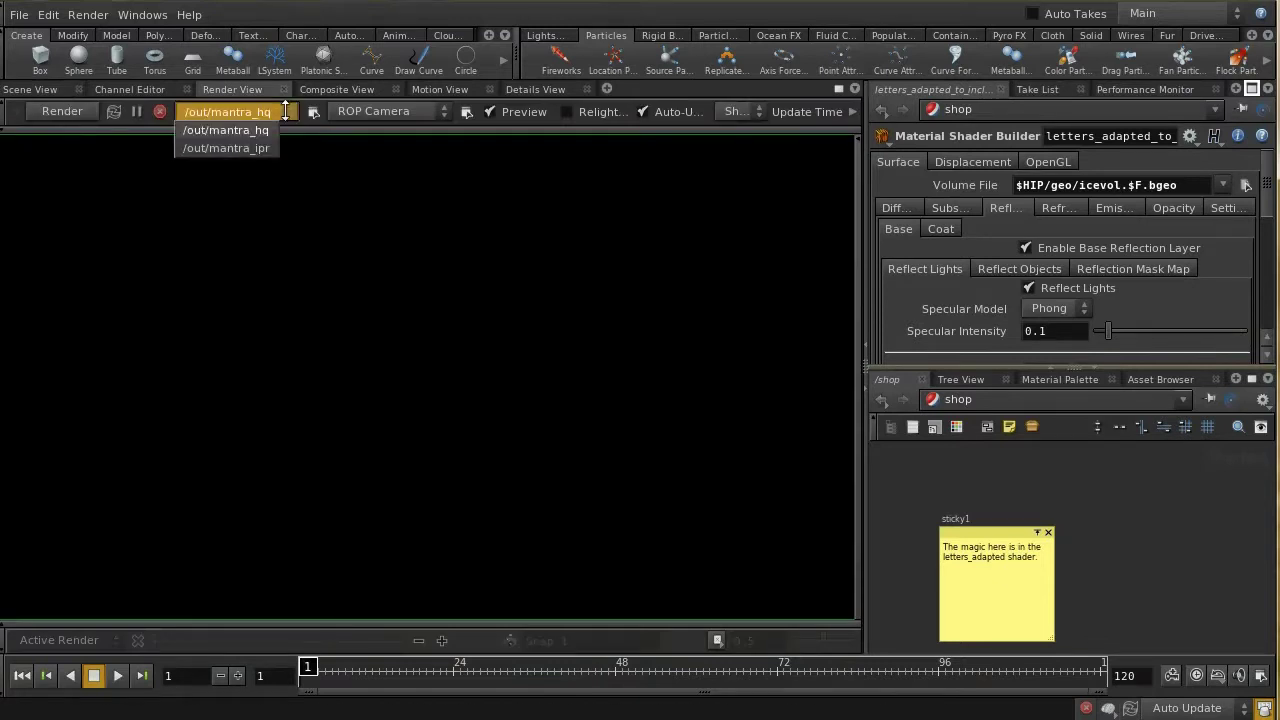
click(238, 144)
click(404, 111)
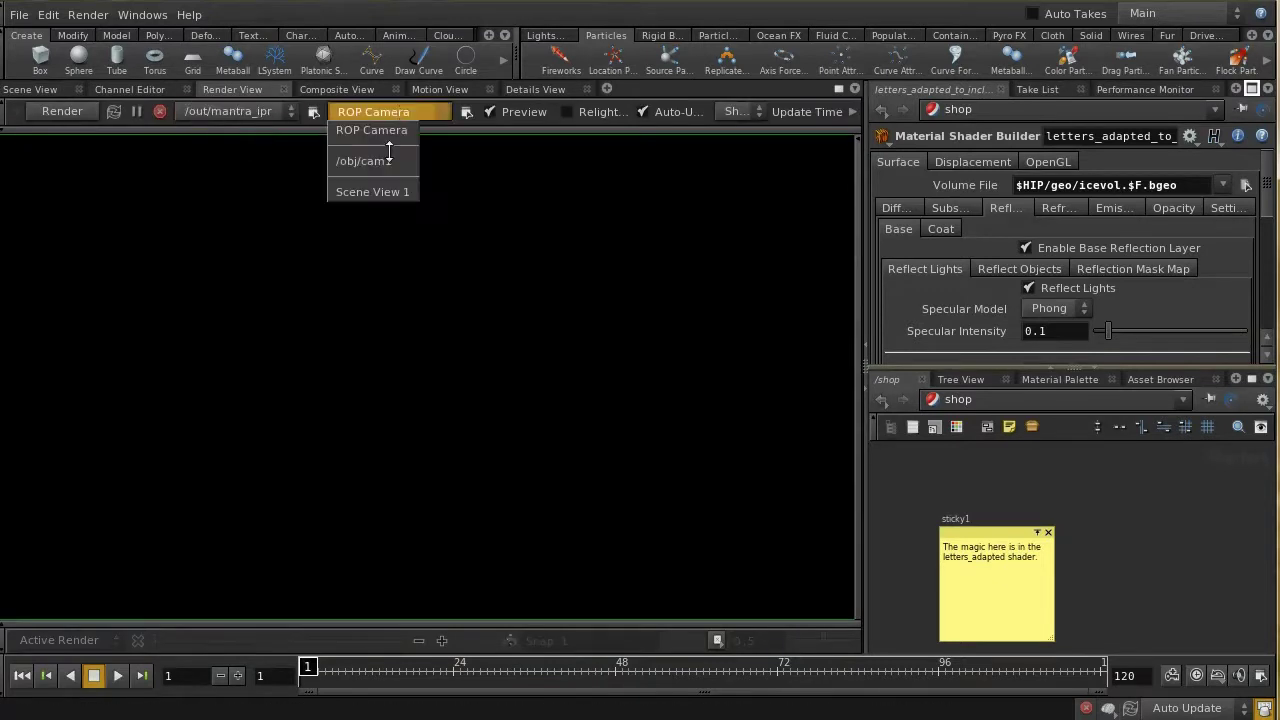
click(390, 157)
click(52, 111)
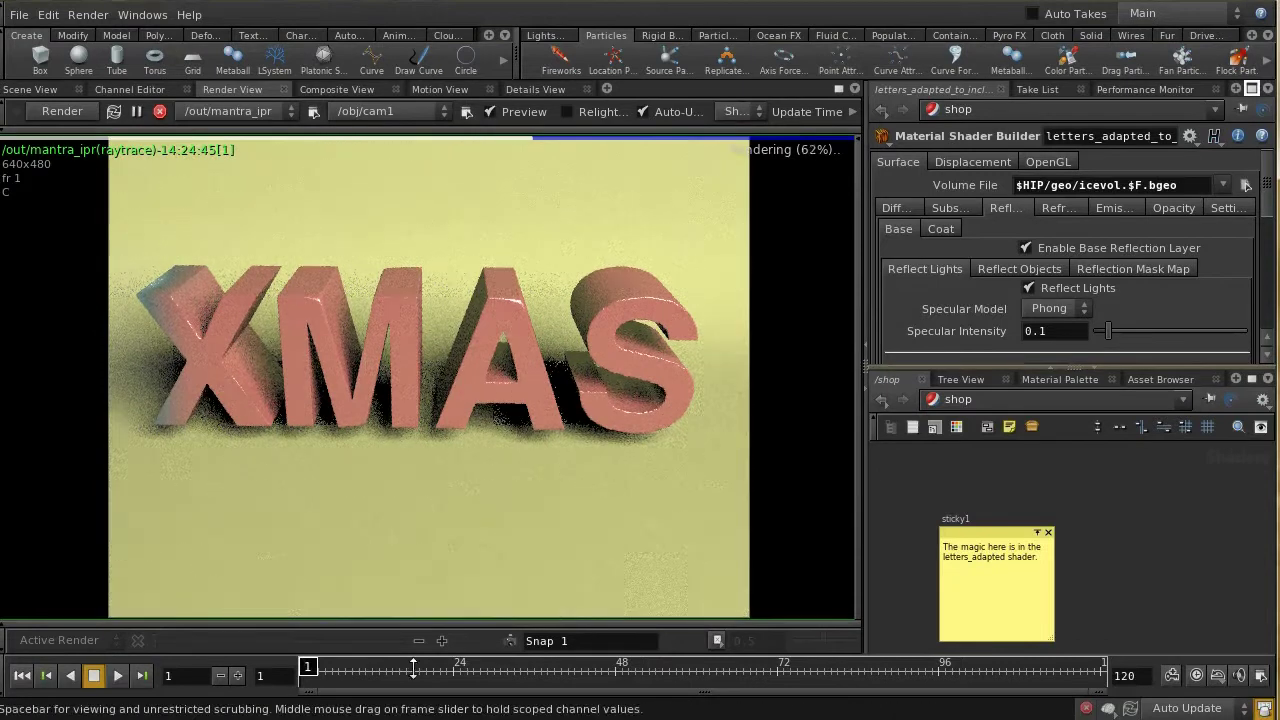
Step: Preview the render at frames 49 and 72, and rerun the full render at frame 72
click(622, 668)
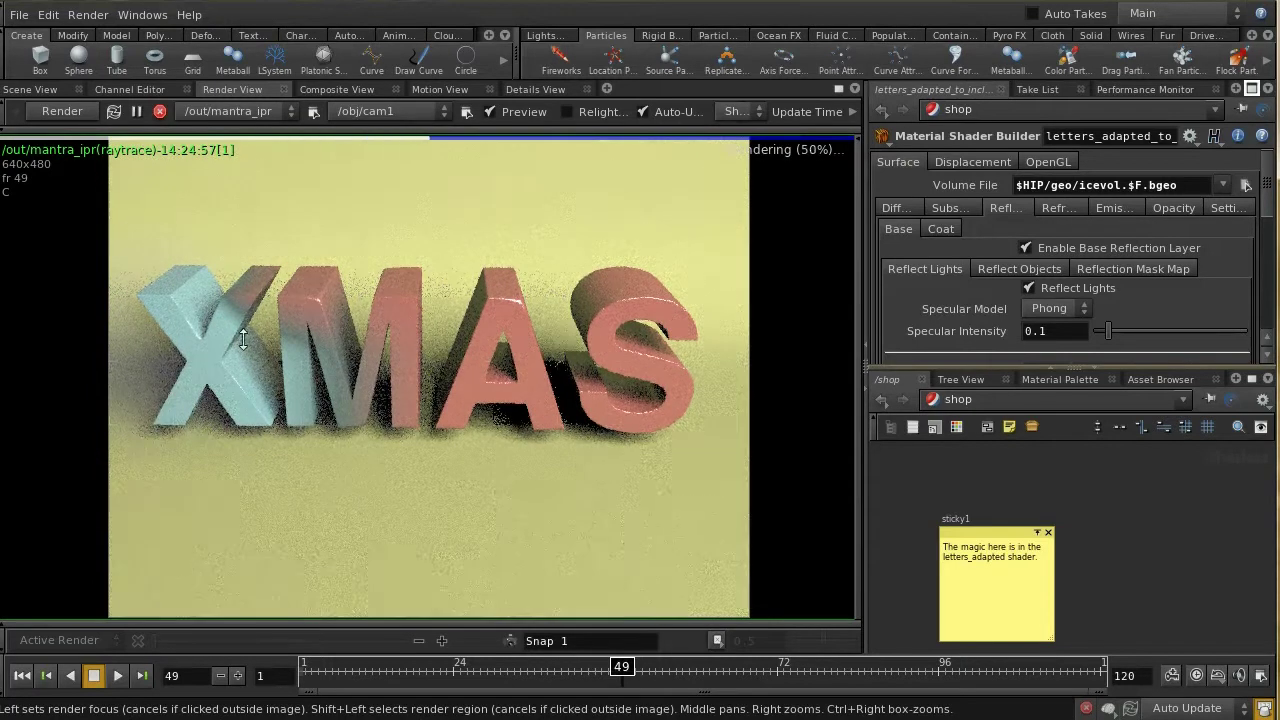
click(776, 668)
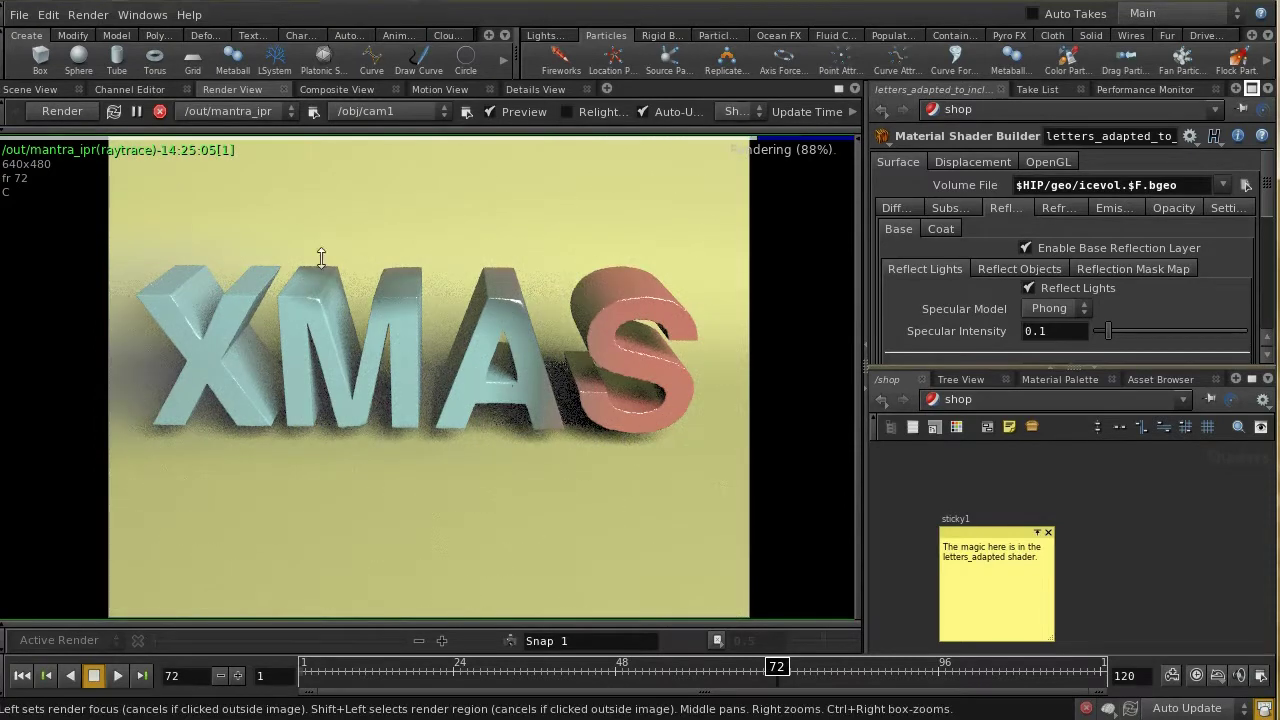
click(66, 111)
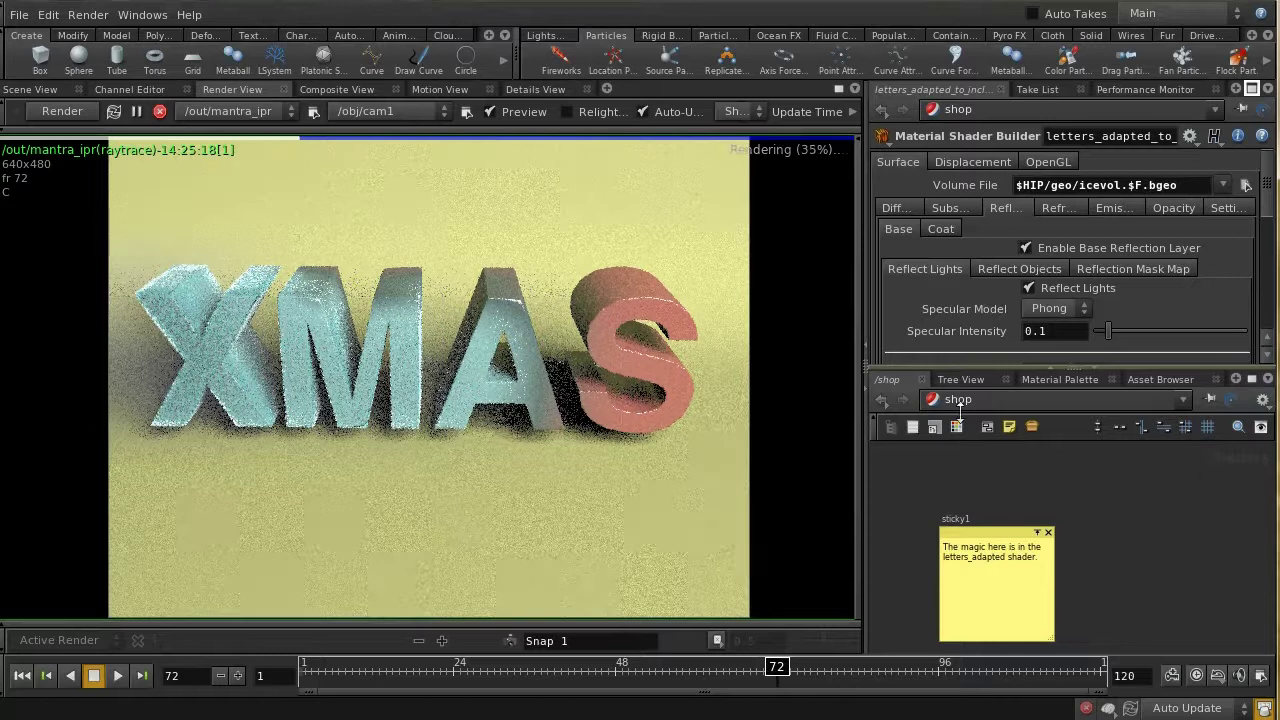
Step: Return the network to the object level
key(u)
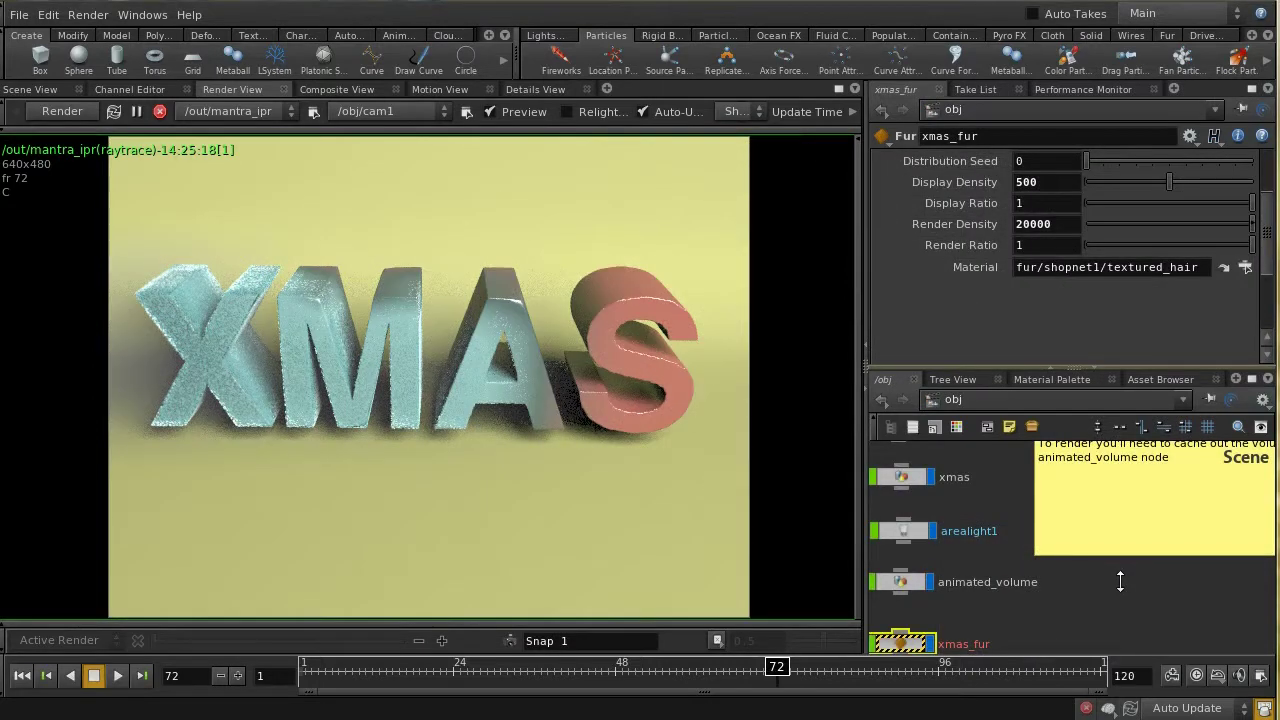